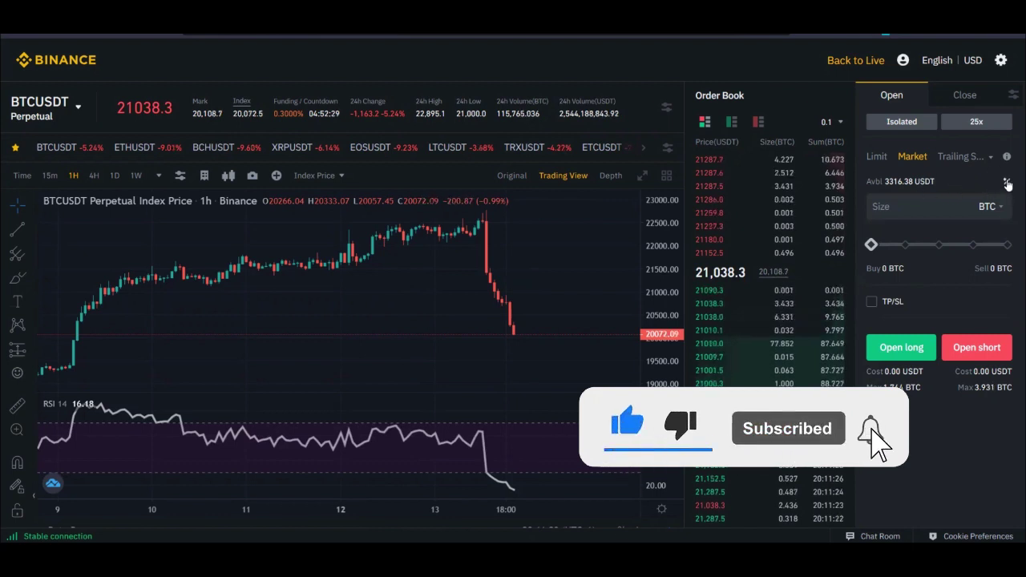
Open the Futures Calculator and look through its Target Price, Liquidation Price, Max Open and Open Price calculations.
{"action": "left_click", "coordinate": [1007, 184]}
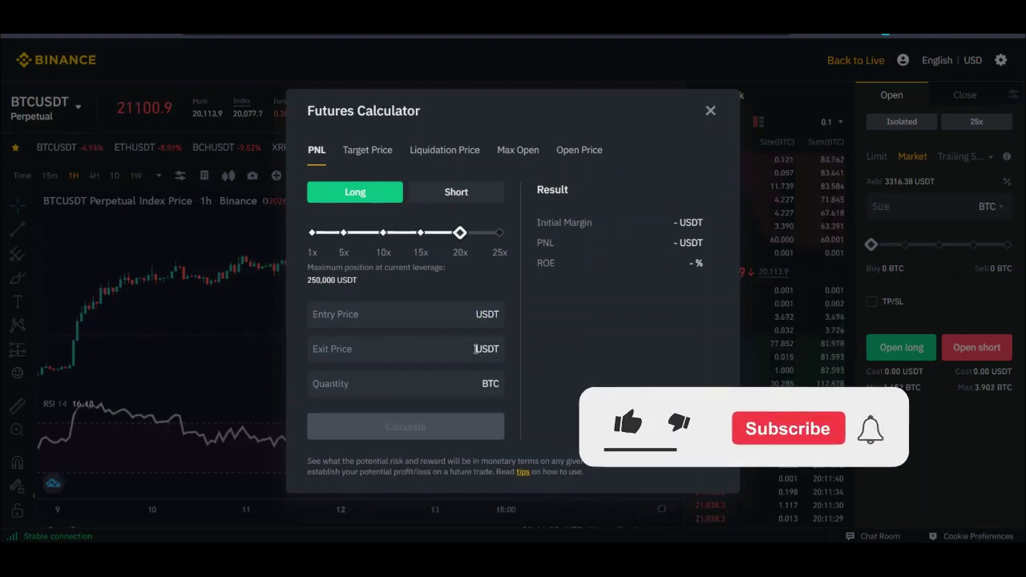
{"action": "left_click", "coordinate": [371, 155]}
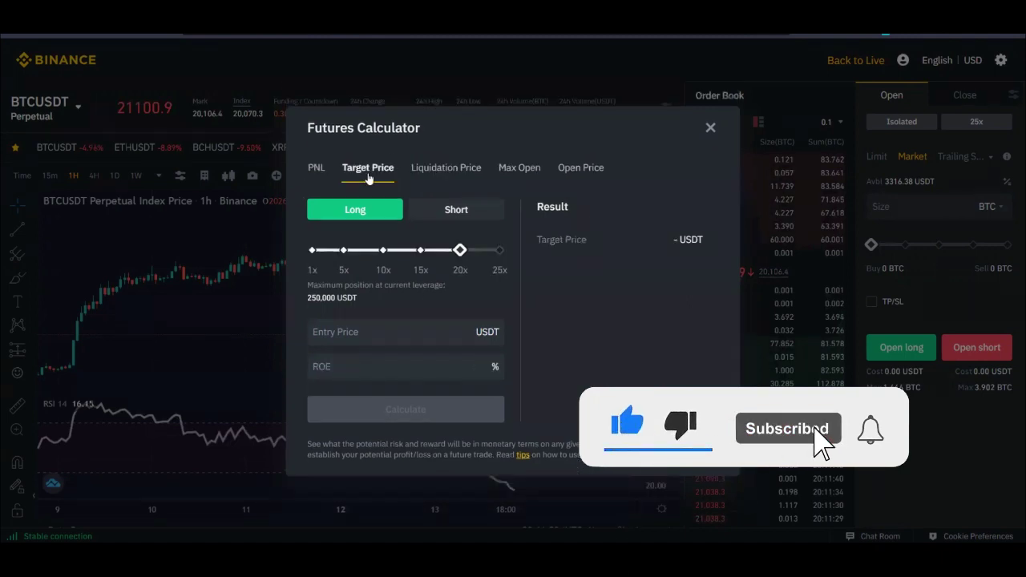
{"action": "left_click", "coordinate": [451, 169]}
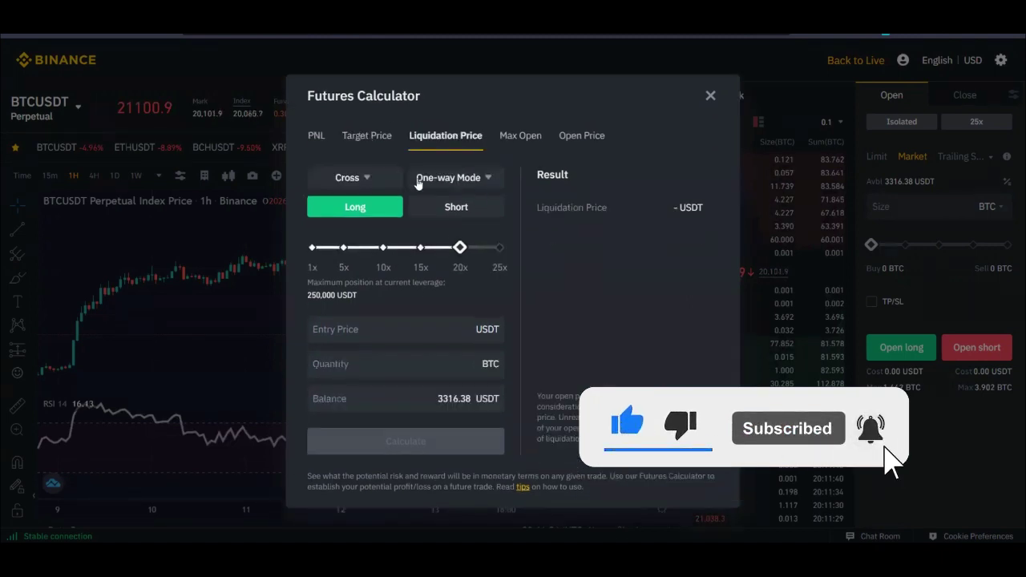
{"action": "left_click", "coordinate": [521, 136]}
{"action": "left_click", "coordinate": [578, 153]}
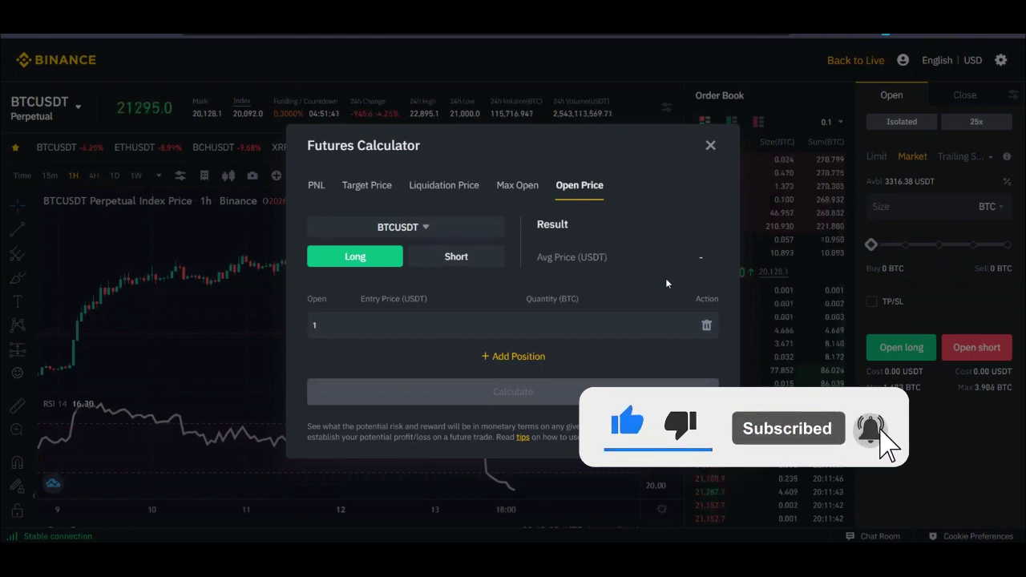
Set up the PNL calculation for a long position with 10x leverage.
{"action": "left_click", "coordinate": [315, 186]}
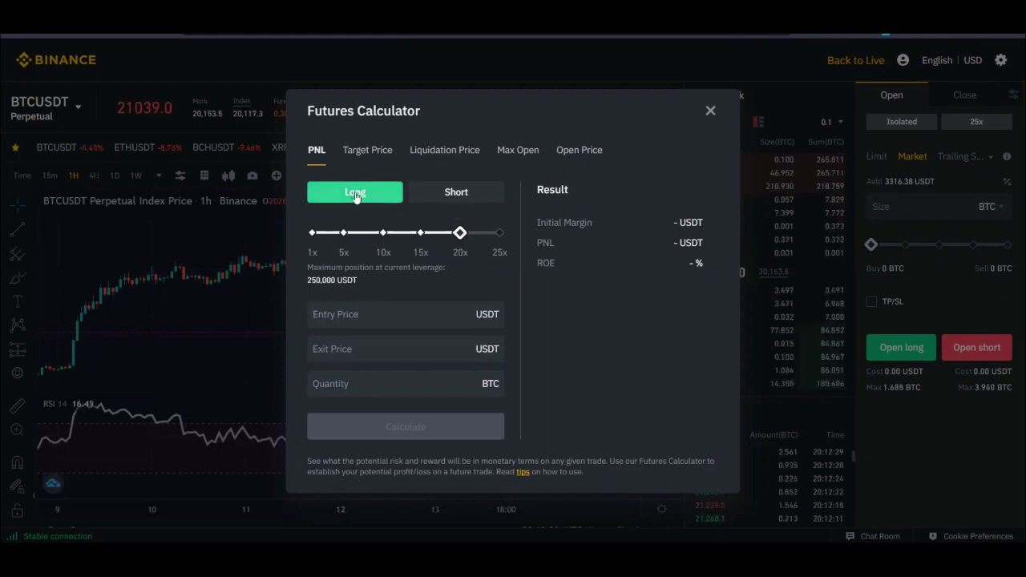
{"action": "left_click", "coordinate": [461, 196]}
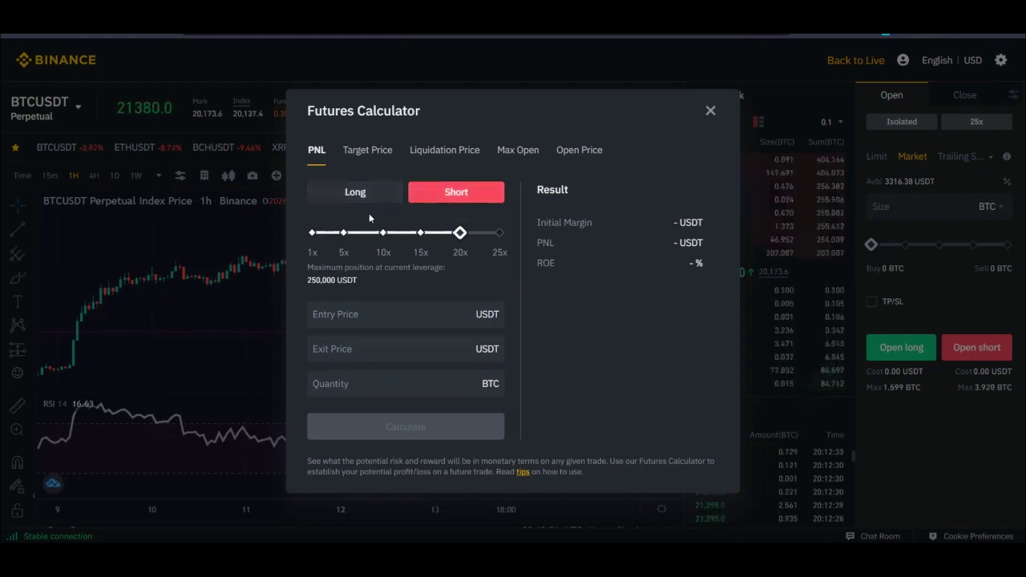
{"action": "left_click", "coordinate": [353, 194]}
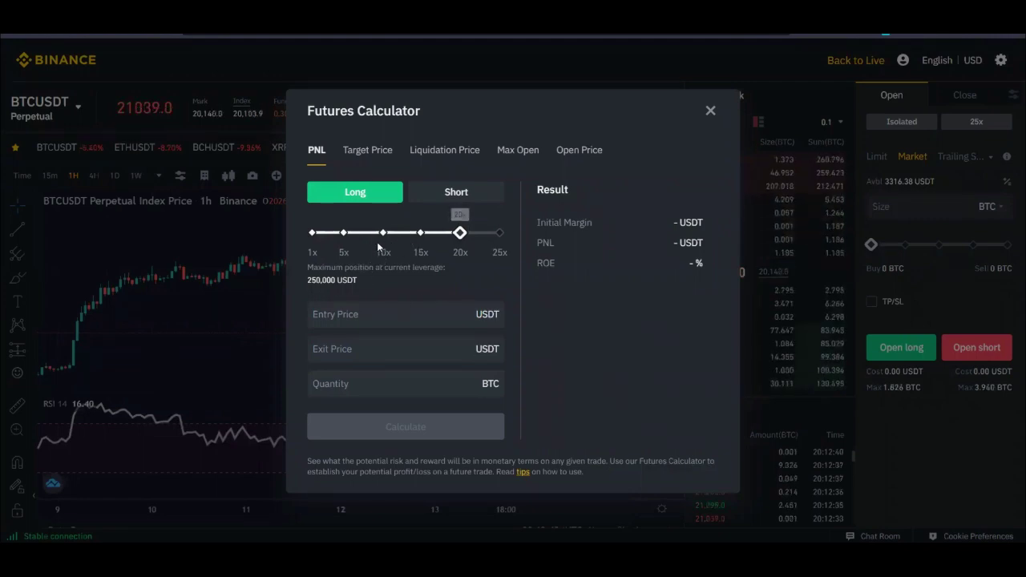
{"action": "left_click", "coordinate": [384, 233]}
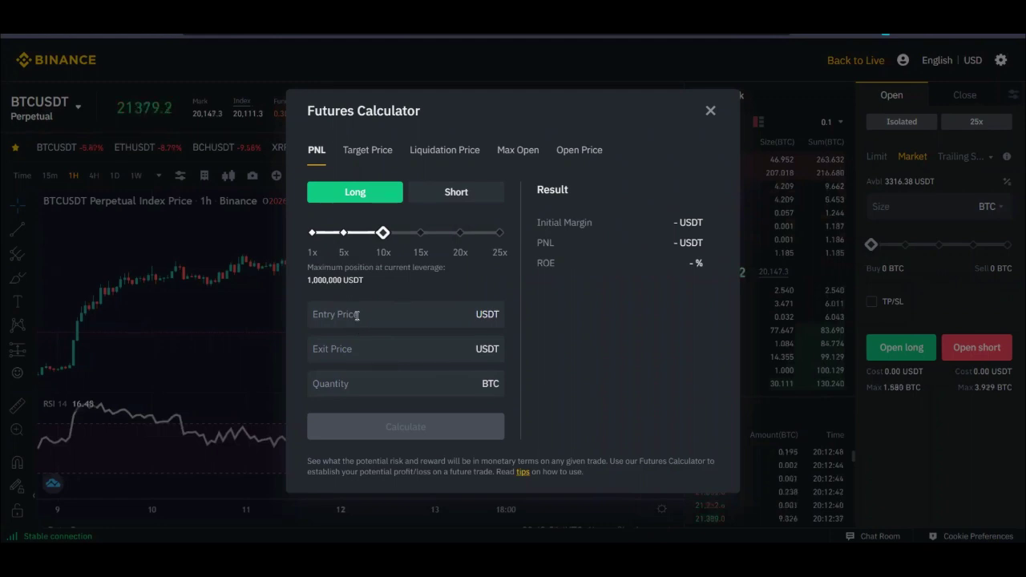
Enter an entry price of 21000 USDT and an exit price of 20300 USDT for the long position.
{"action": "left_click", "coordinate": [441, 319]}
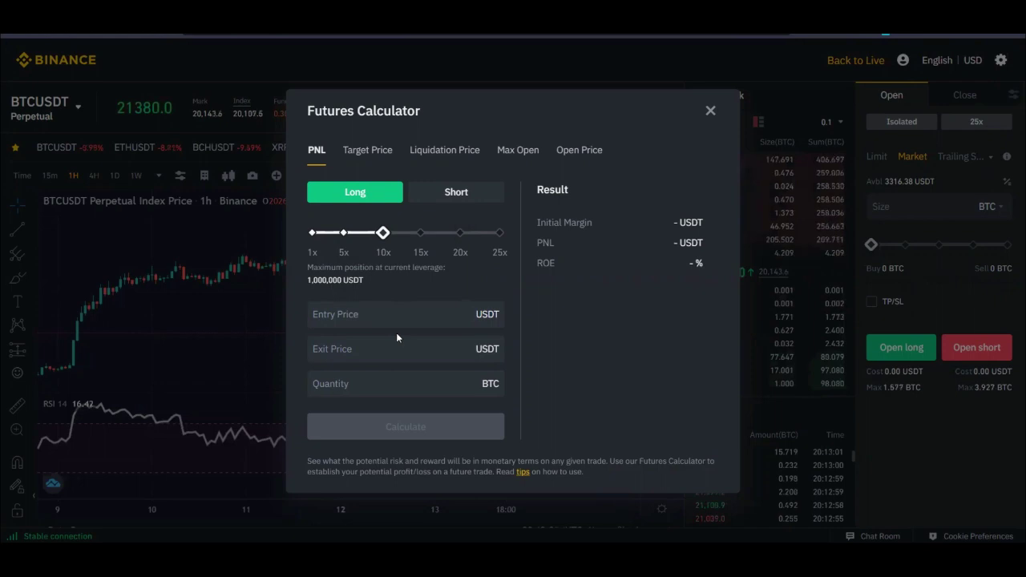
{"action": "left_click", "coordinate": [396, 332]}
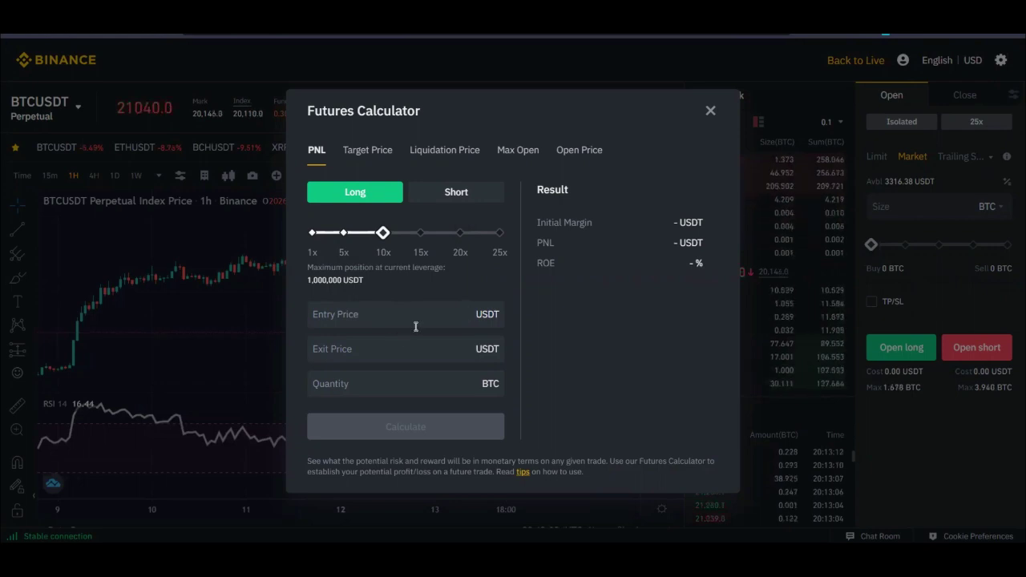
{"action": "type", "text": "3"}
{"action": "type", "text": "21"}
{"action": "type", "text": "00"}
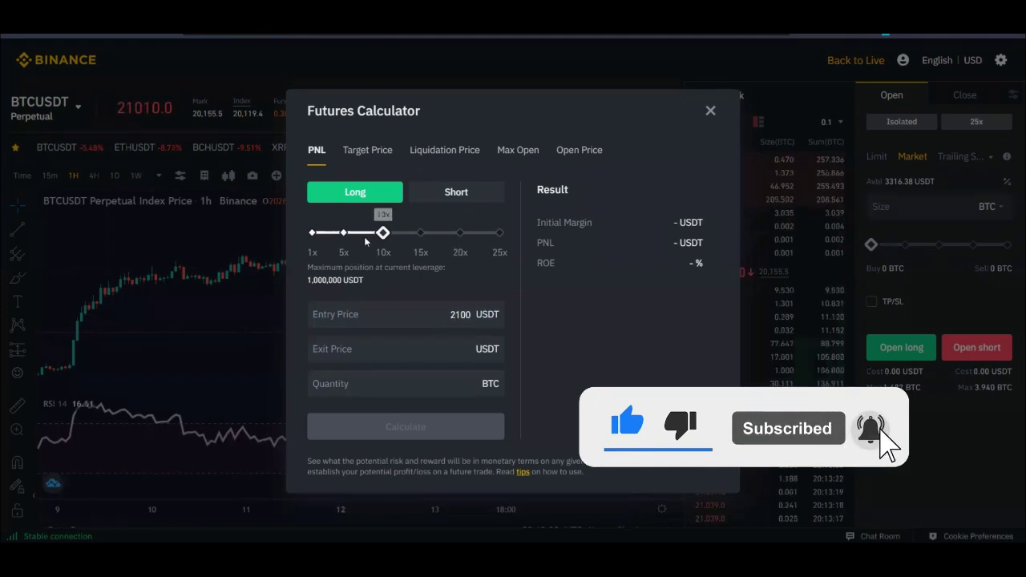
{"action": "type", "text": "0"}
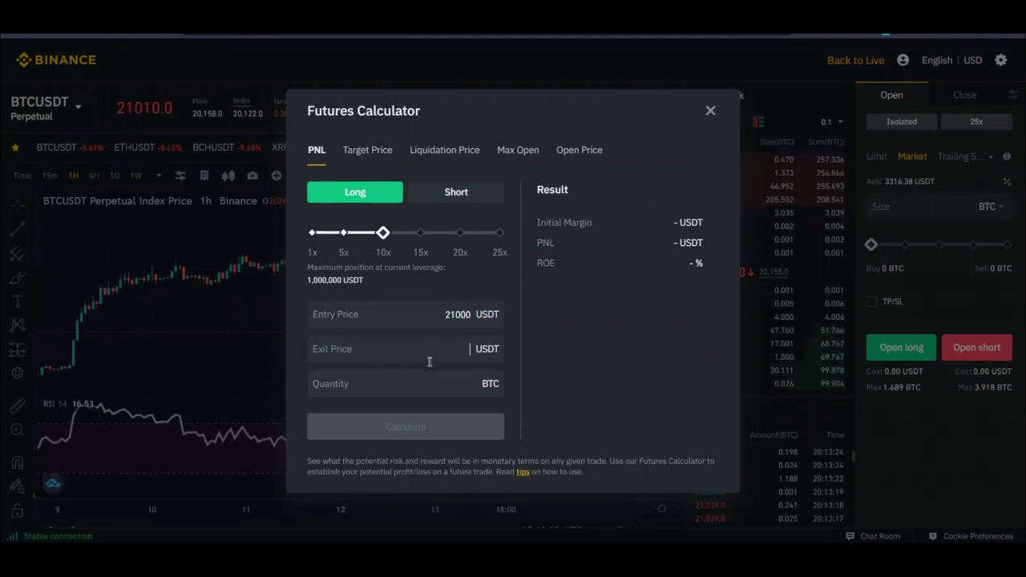
{"action": "type", "text": "20300"}
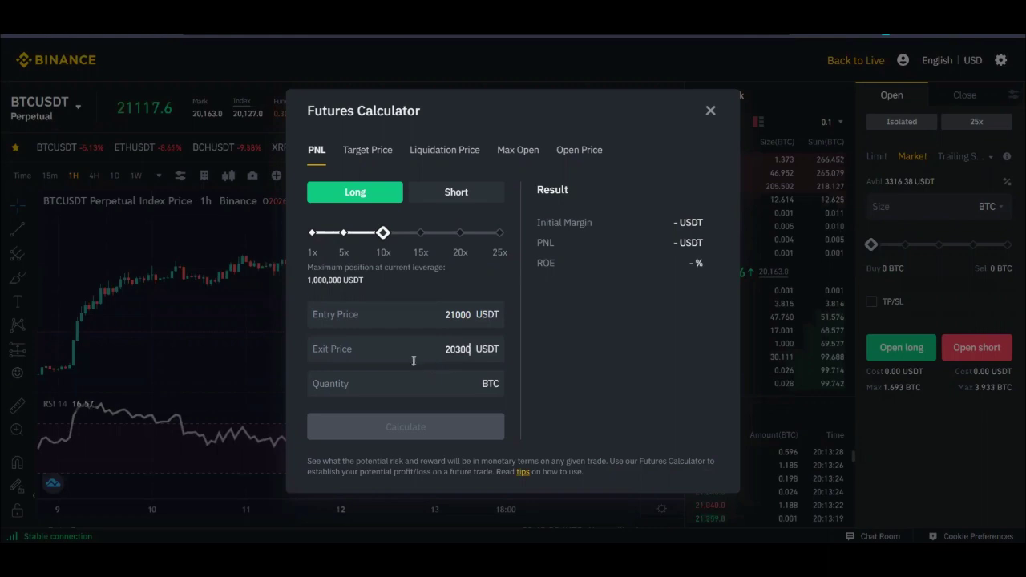
Set the quantity to 1 BTC and calculate the long position's profit or loss.
{"action": "left_click", "coordinate": [431, 385]}
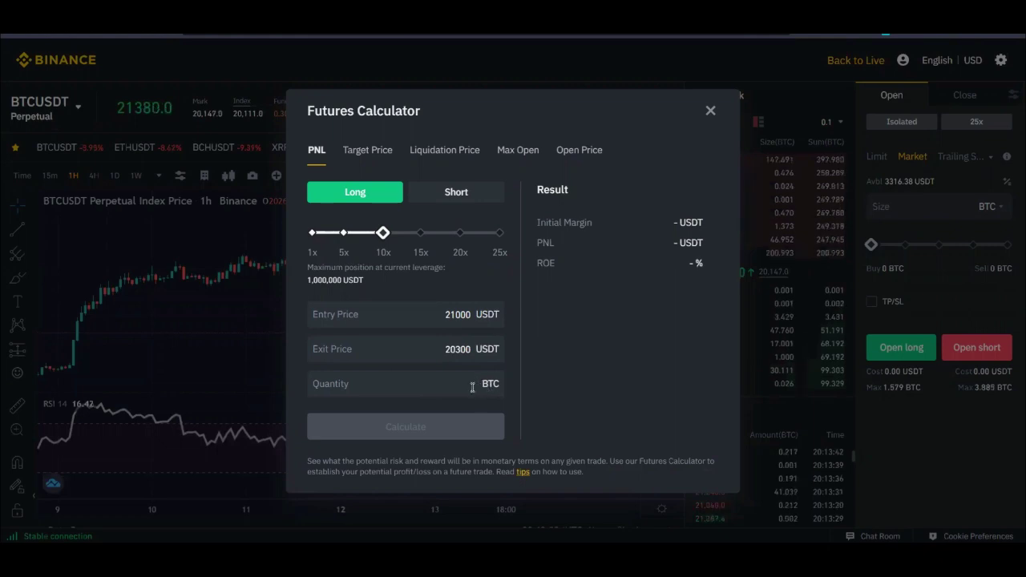
{"action": "type", "text": "1"}
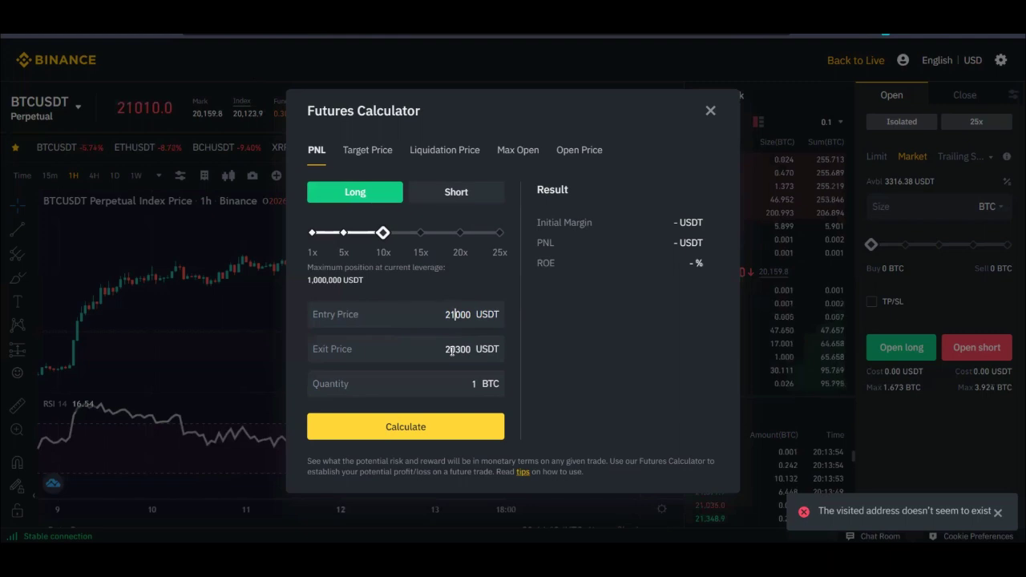
{"action": "left_click", "coordinate": [406, 426]}
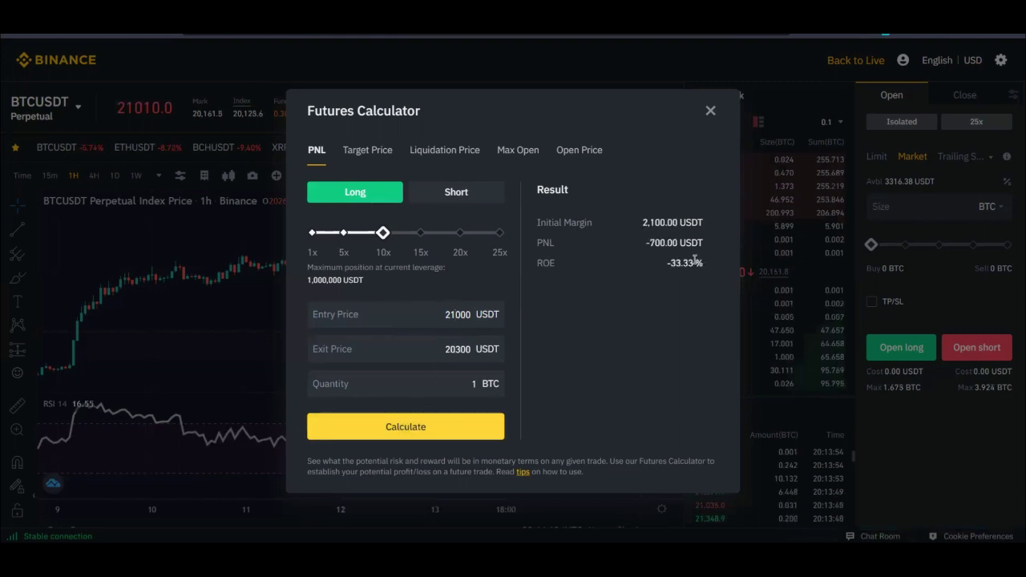
Examine the long position's initial margin and ROE against its quantity and exit price.
{"action": "double_click", "coordinate": [472, 383]}
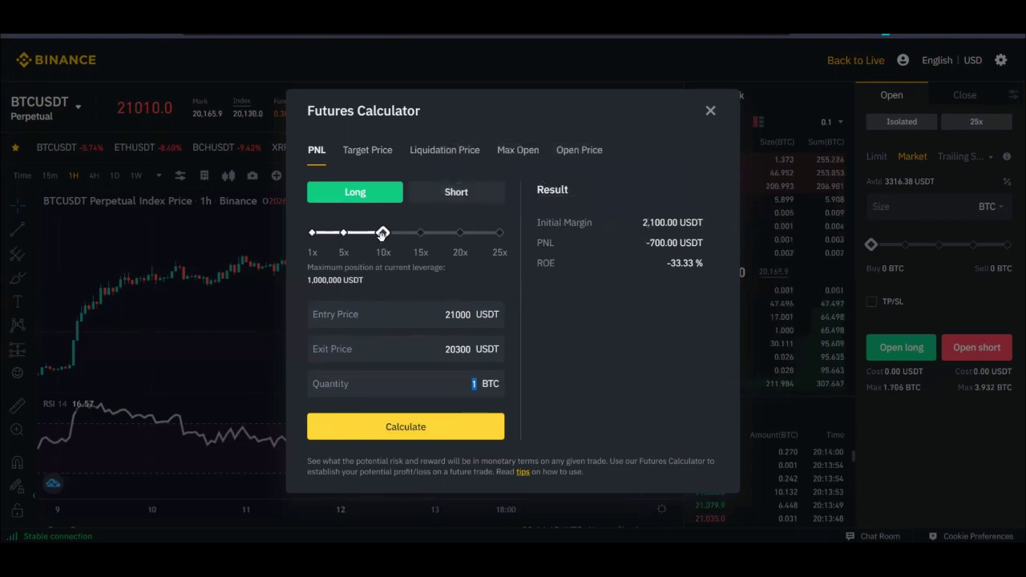
{"action": "left_click_drag", "start_coordinate": [645, 220], "coordinate": [671, 225]}
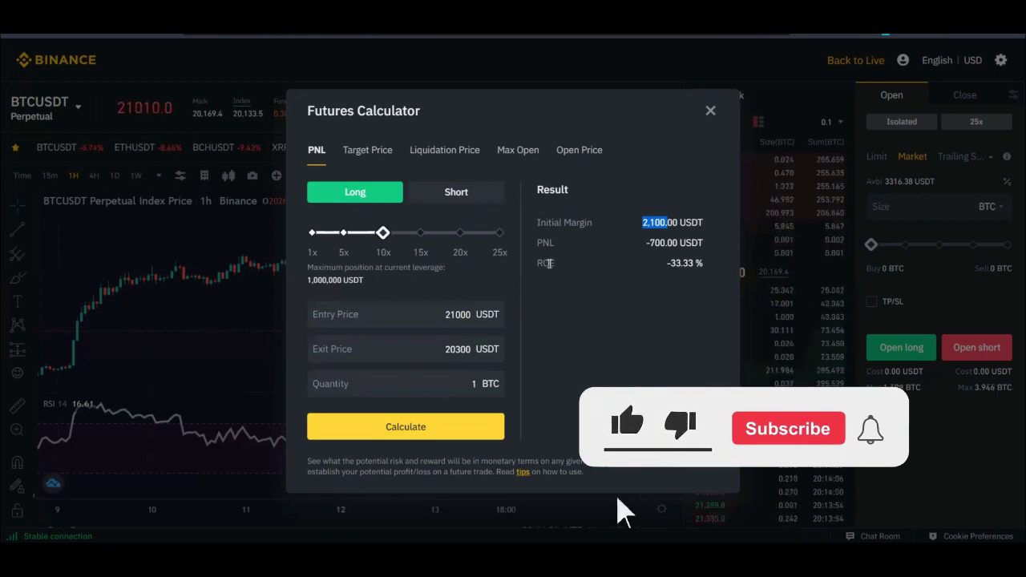
{"action": "double_click", "coordinate": [449, 349]}
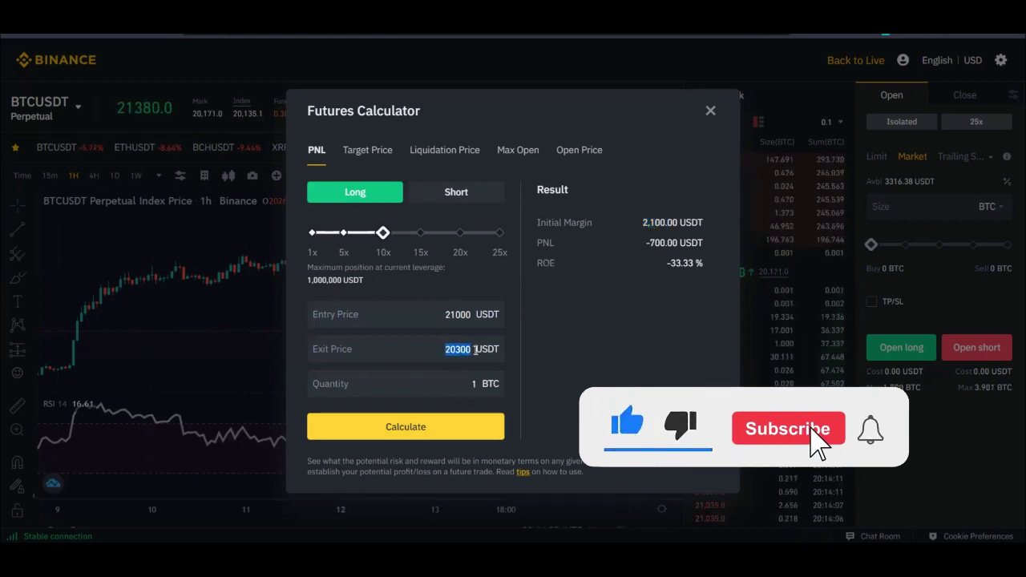
{"action": "left_click", "coordinate": [679, 263]}
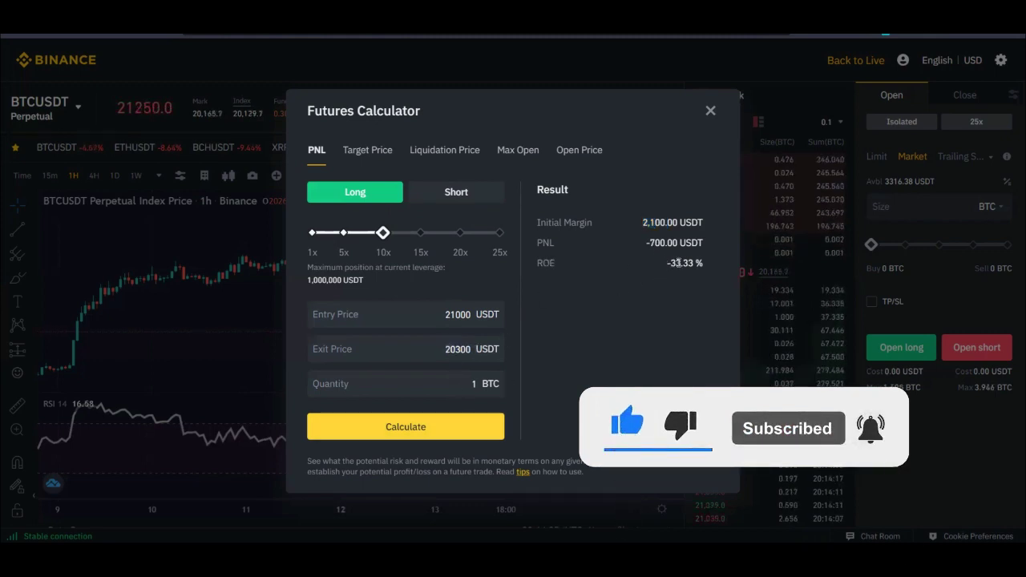
{"action": "left_click_drag", "start_coordinate": [555, 264], "coordinate": [539, 263]}
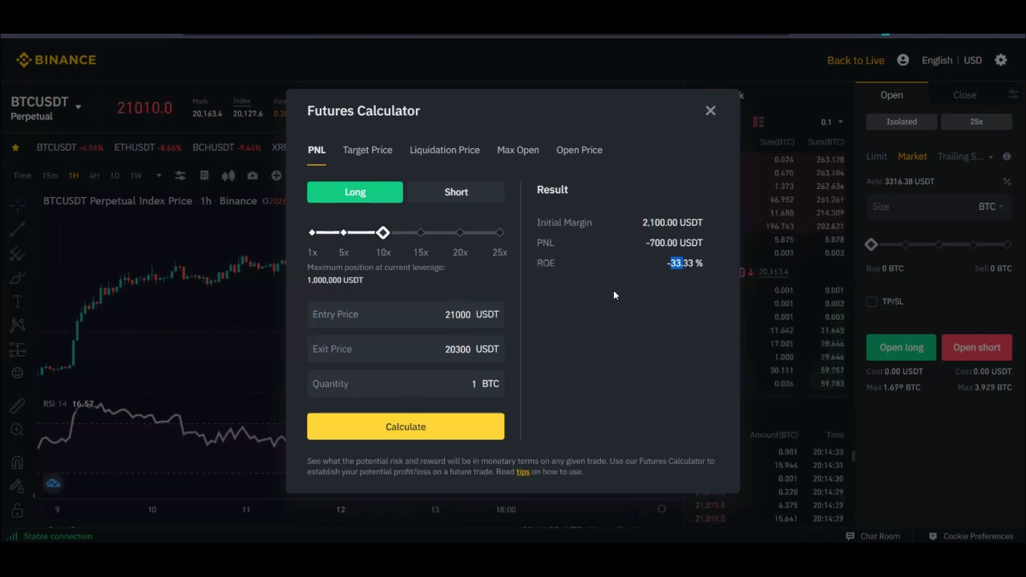
{"action": "left_click_drag", "start_coordinate": [642, 223], "coordinate": [681, 223]}
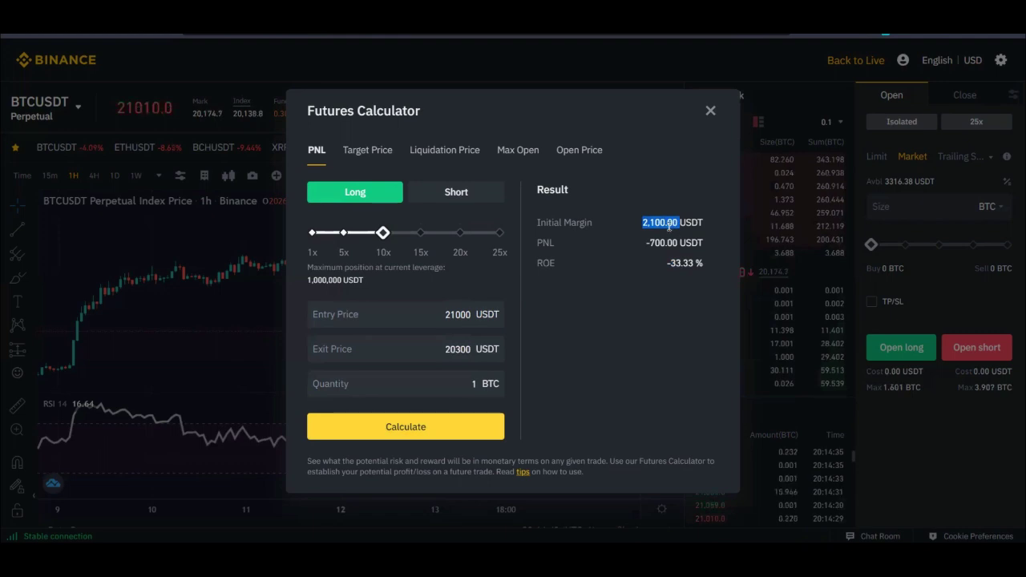
{"action": "left_click", "coordinate": [668, 226]}
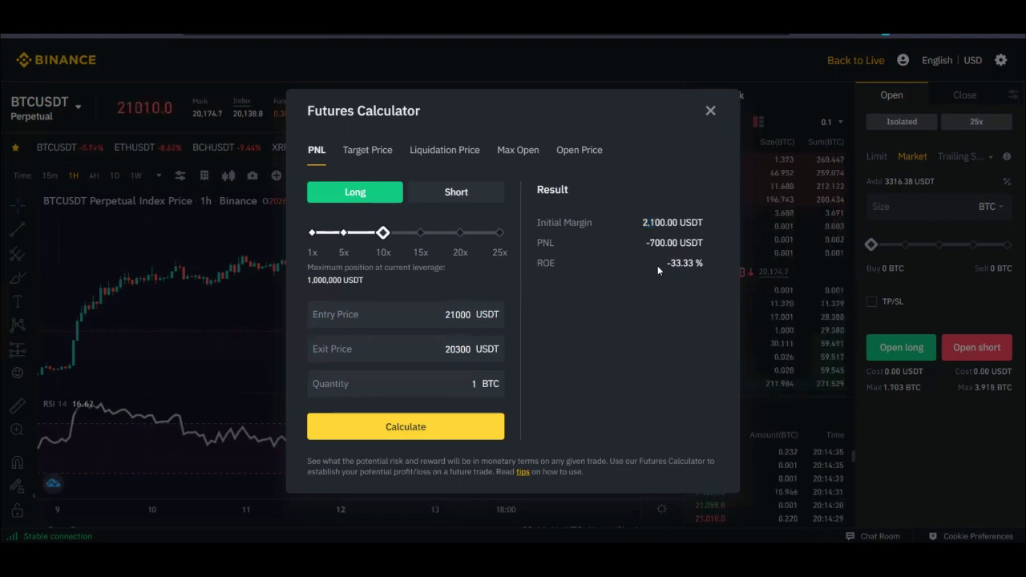
Calculate the PNL of a short position with the same inputs and review its initial margin and PNL.
{"action": "left_click", "coordinate": [456, 194]}
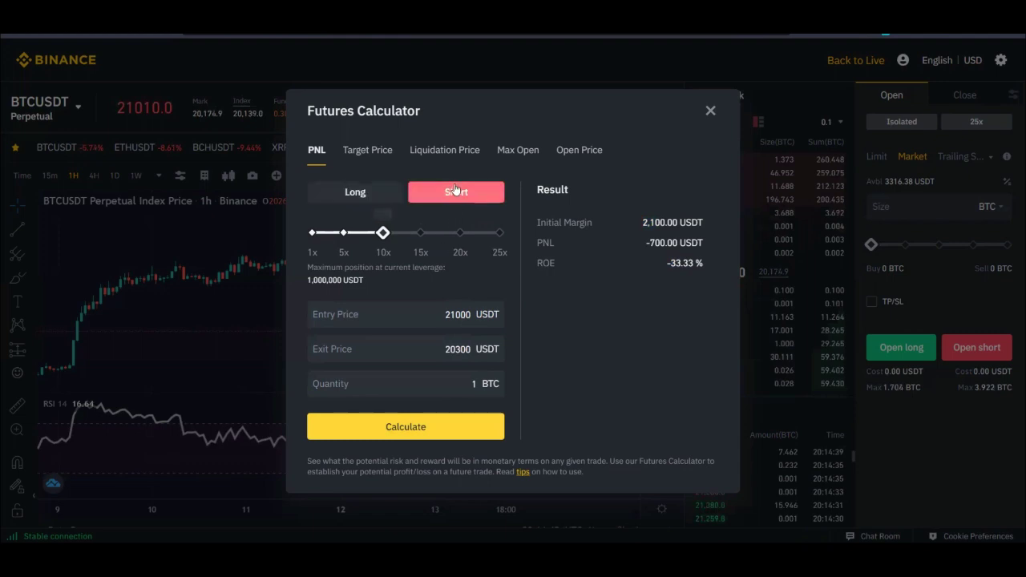
{"action": "left_click", "coordinate": [414, 429]}
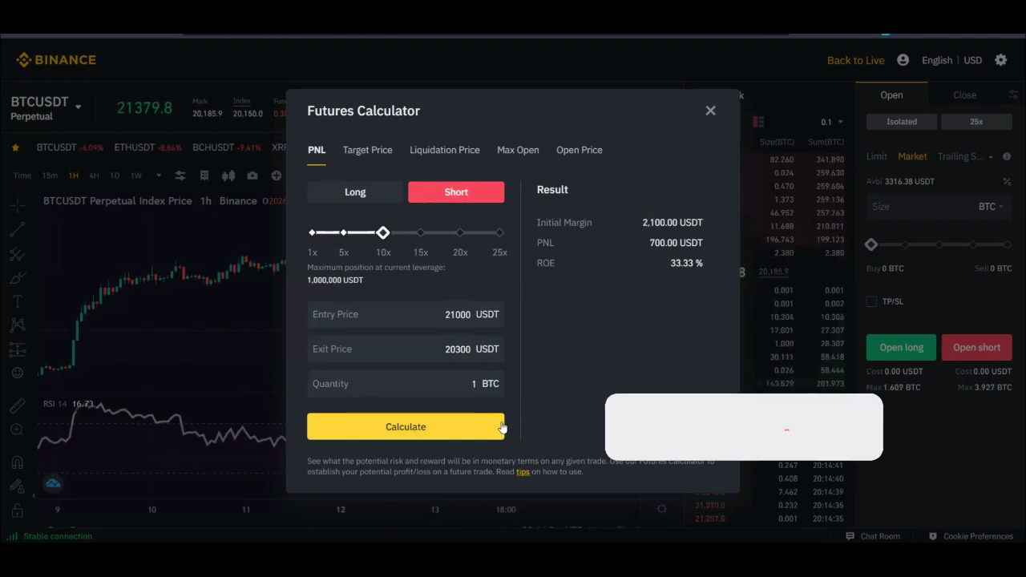
{"action": "left_click_drag", "start_coordinate": [644, 222], "coordinate": [704, 224]}
{"action": "left_click_drag", "start_coordinate": [650, 243], "coordinate": [687, 244]}
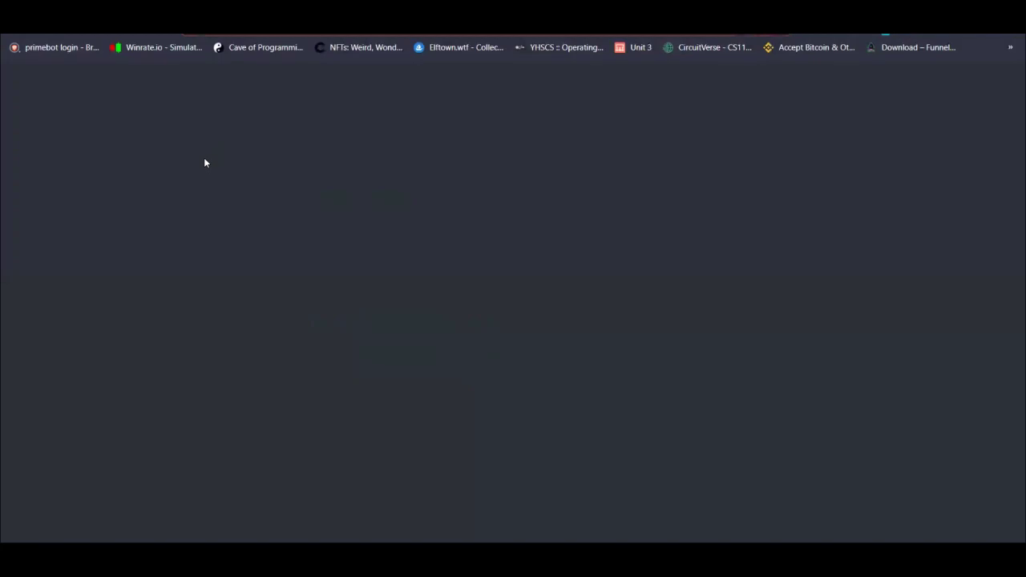
Switch to TradingView and open the BTCUSDT chart to examine the recent price movement.
{"action": "type", "text": "trad"}
{"action": "key", "text": "Escape"}
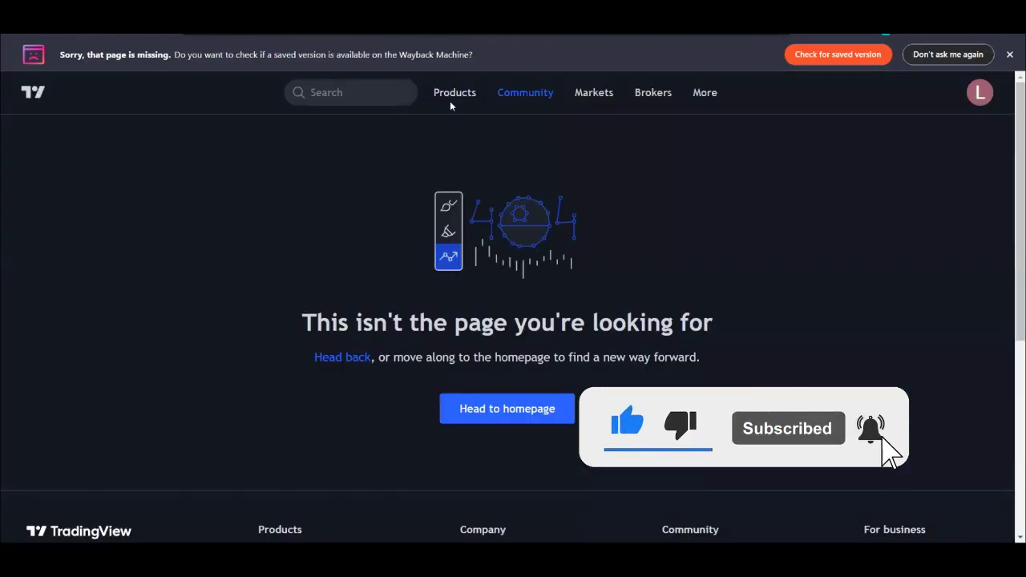
{"action": "mouse_move", "coordinate": [455, 93]}
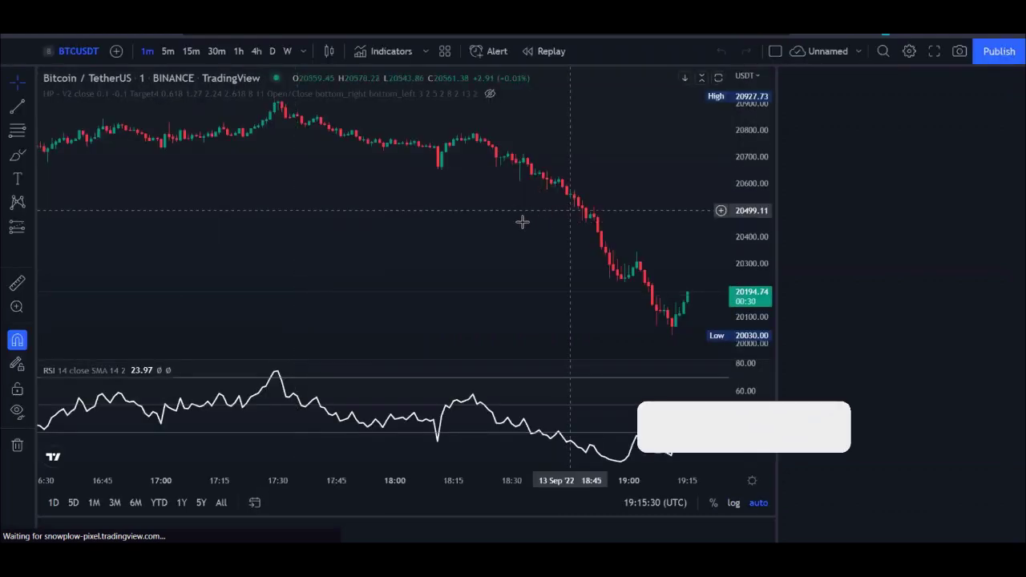
{"action": "left_click_drag", "start_coordinate": [443, 226], "coordinate": [380, 225]}
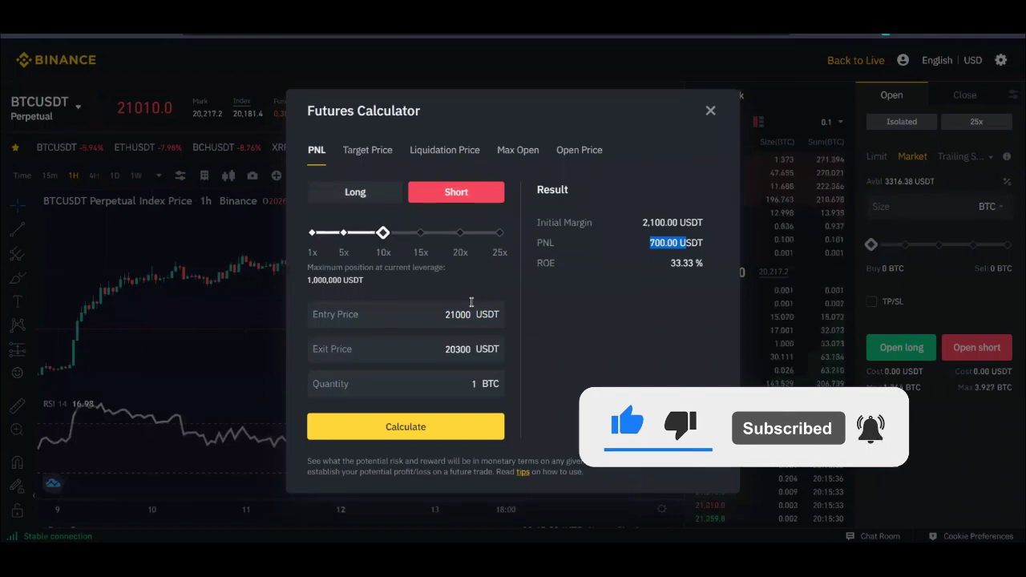
Recalculate the short position at 20x leverage and review its initial margin against the 1 BTC quantity.
{"action": "mouse_move", "coordinate": [415, 229]}
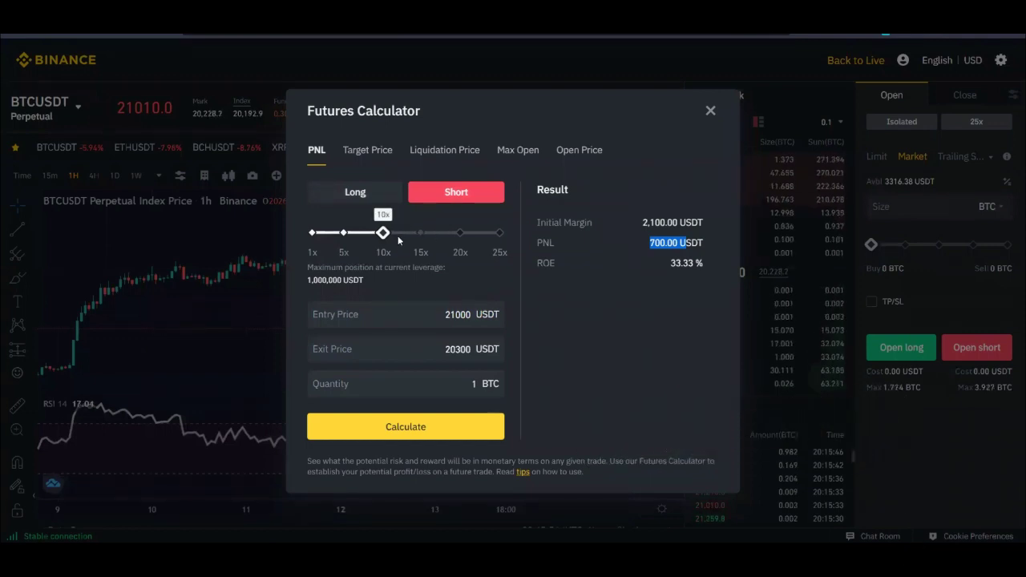
{"action": "double_click", "coordinate": [479, 384]}
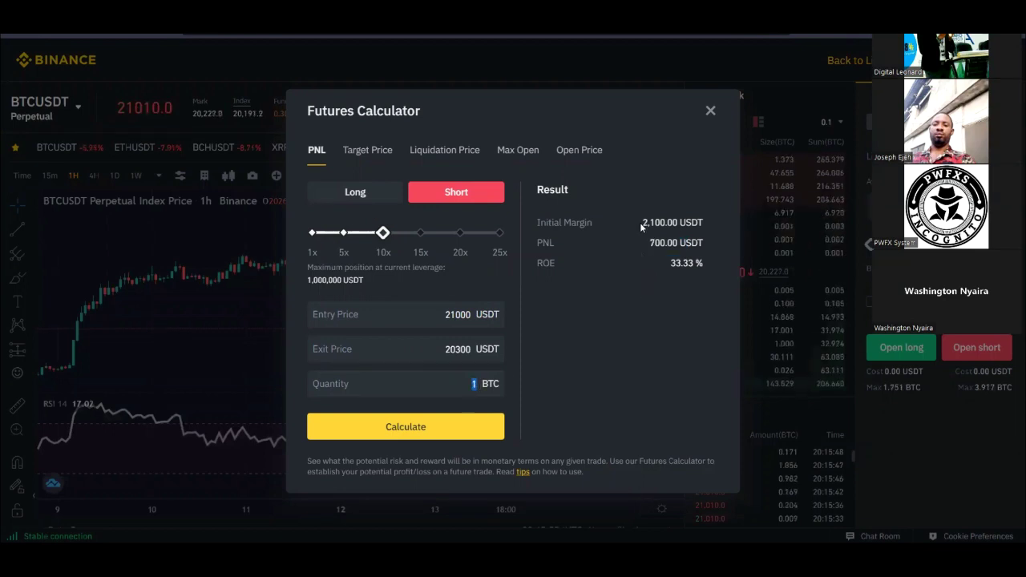
{"action": "left_click_drag", "start_coordinate": [662, 225], "coordinate": [666, 224]}
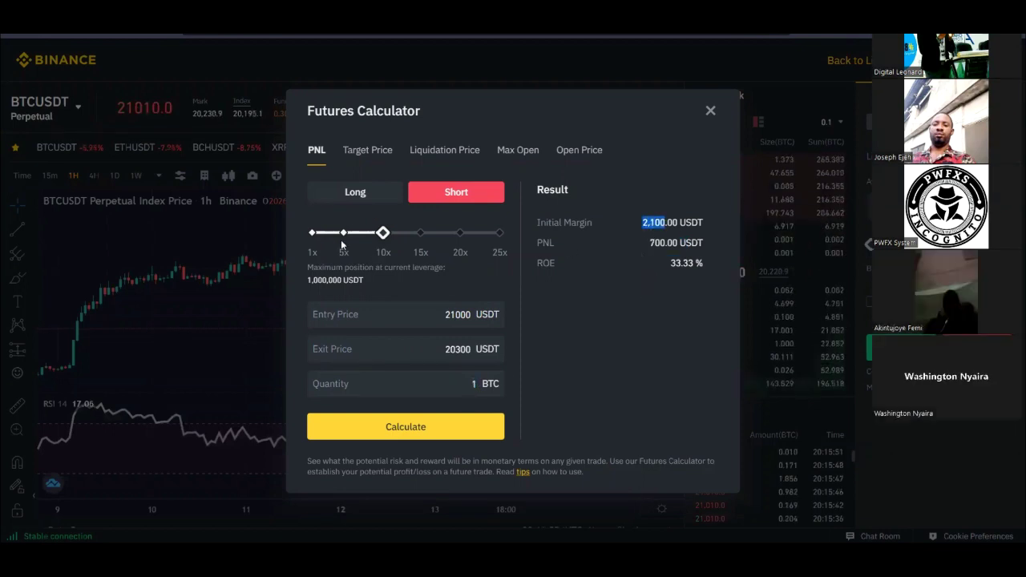
{"action": "mouse_move", "coordinate": [406, 250]}
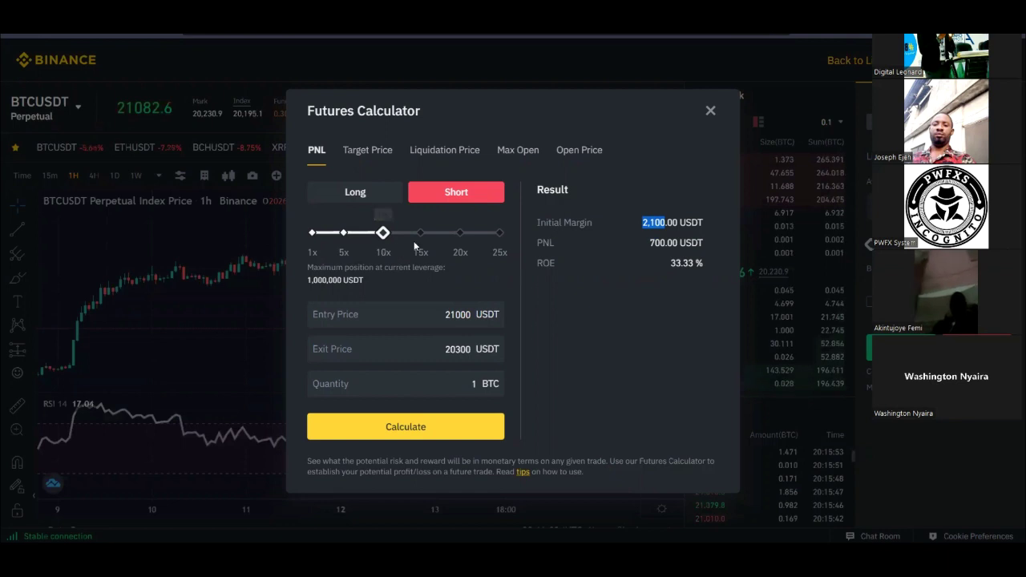
{"action": "left_click", "coordinate": [460, 232]}
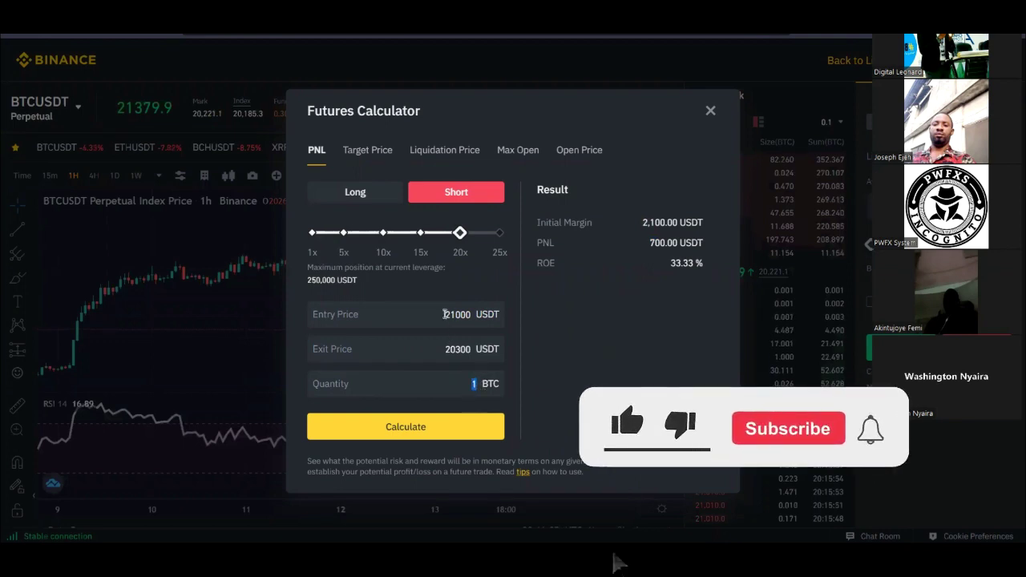
{"action": "double_click", "coordinate": [458, 348]}
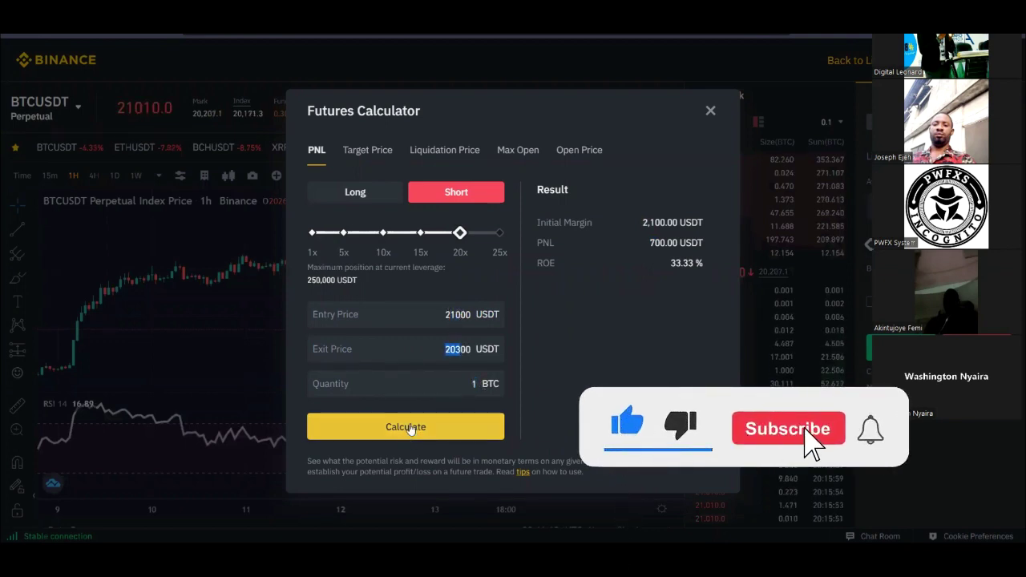
{"action": "left_click", "coordinate": [410, 428]}
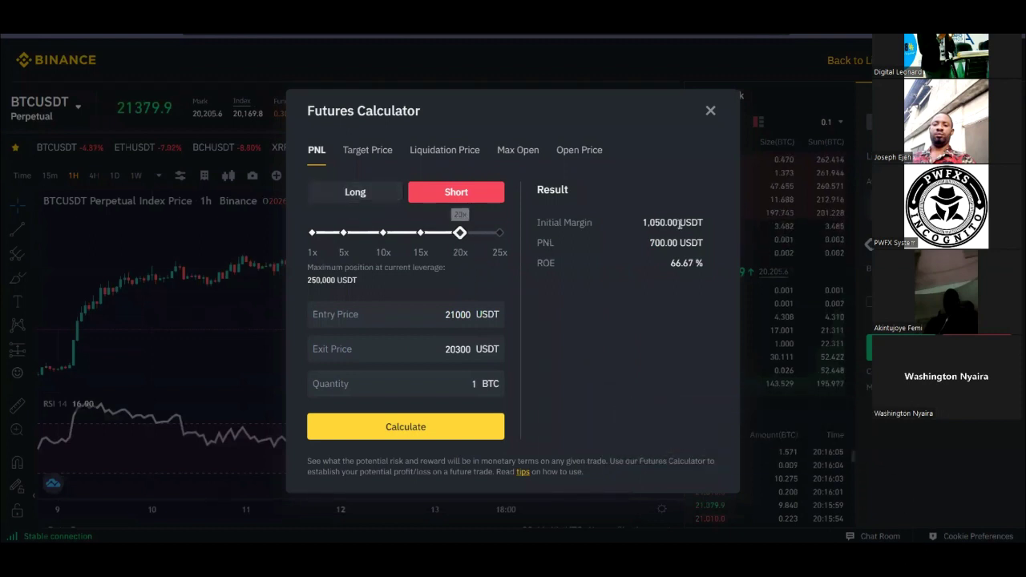
{"action": "left_click_drag", "start_coordinate": [643, 222], "coordinate": [664, 222]}
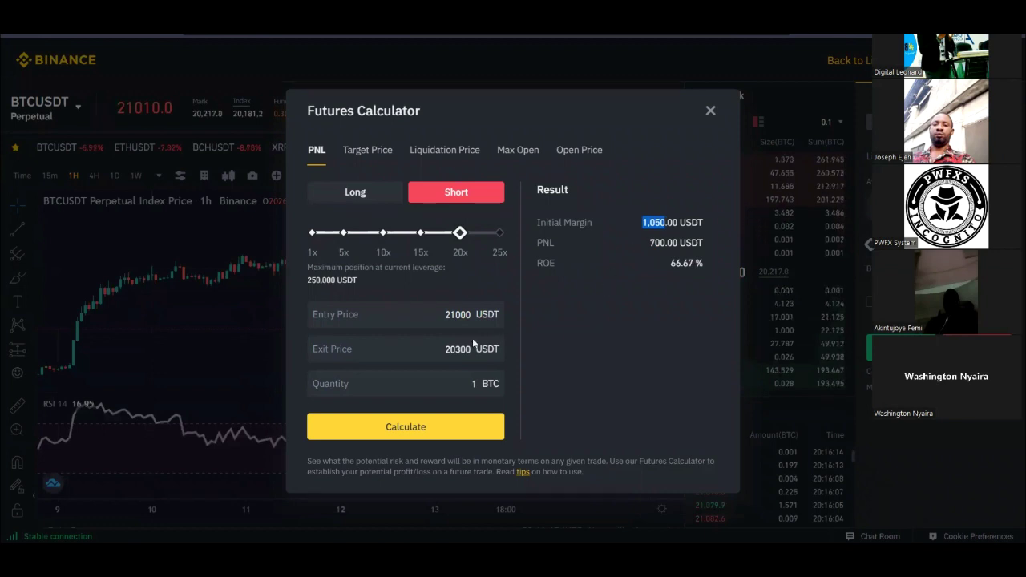
{"action": "left_click_drag", "start_coordinate": [464, 382], "coordinate": [480, 384]}
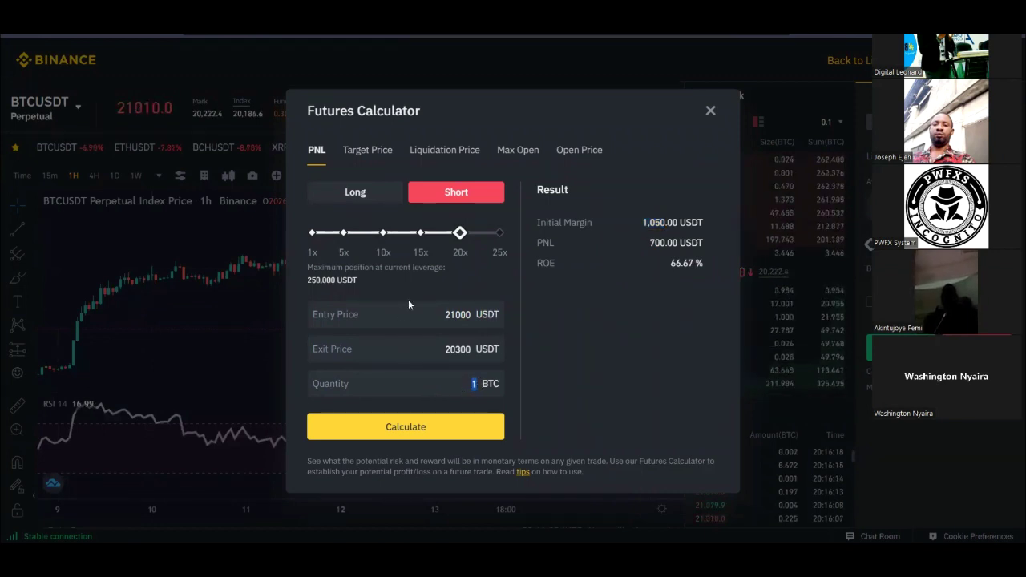
Set the short position to 10x leverage and 0.05 BTC, calculate it and review the PNL.
{"action": "left_click", "coordinate": [383, 233]}
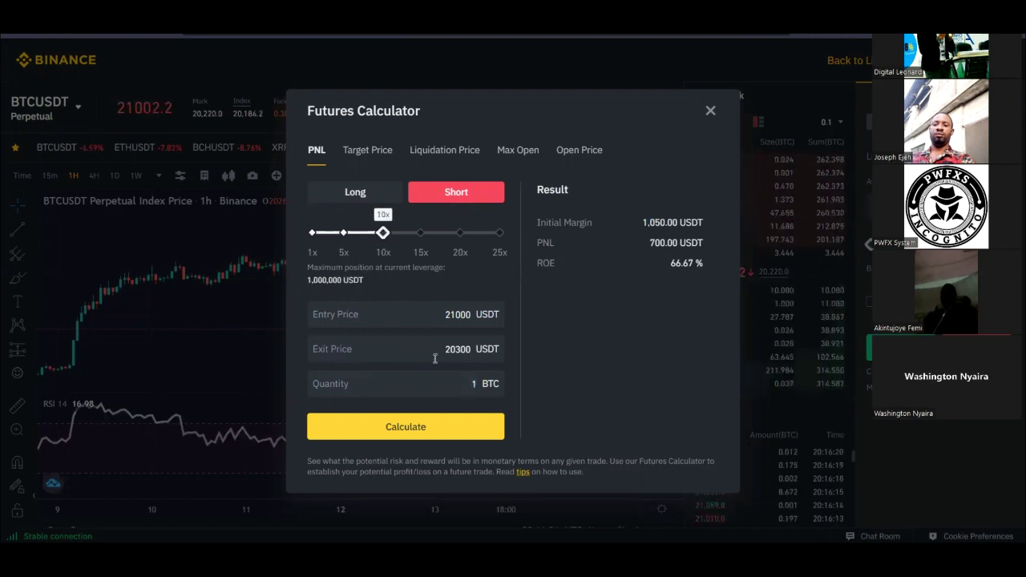
{"action": "left_click_drag", "start_coordinate": [483, 388], "coordinate": [462, 387]}
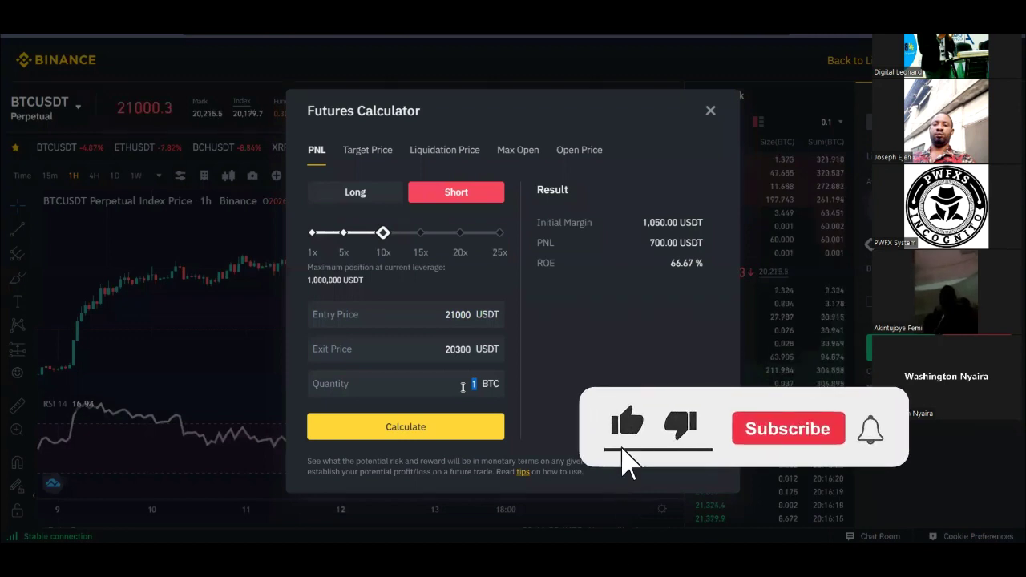
{"action": "left_click", "coordinate": [473, 384]}
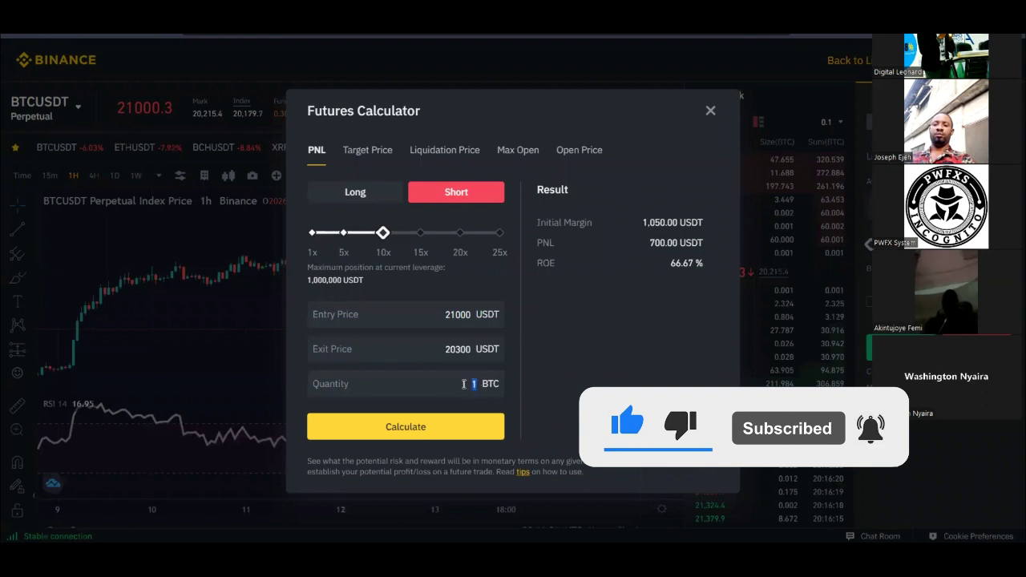
{"action": "type", "text": "0.05"}
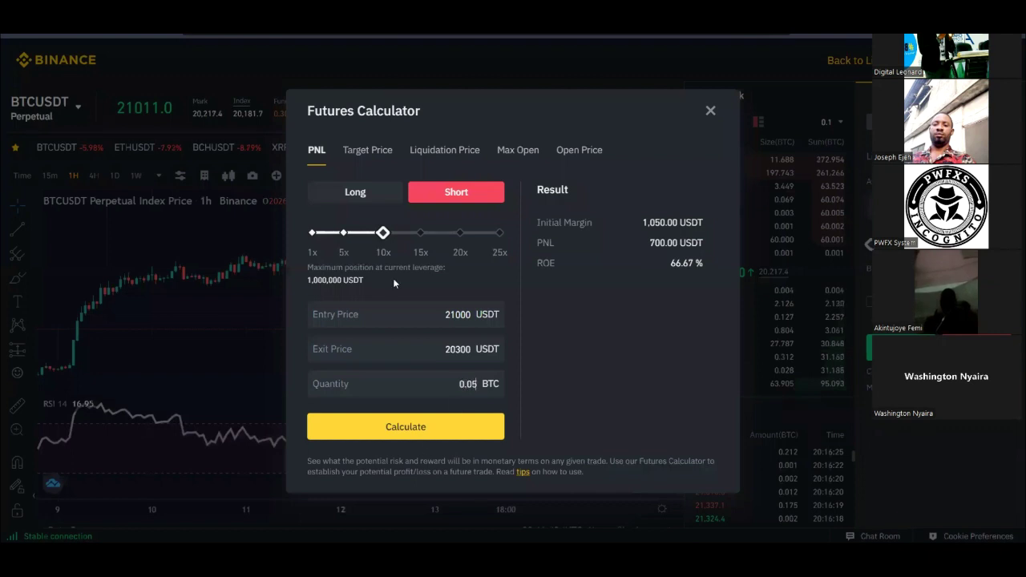
{"action": "left_click", "coordinate": [407, 427]}
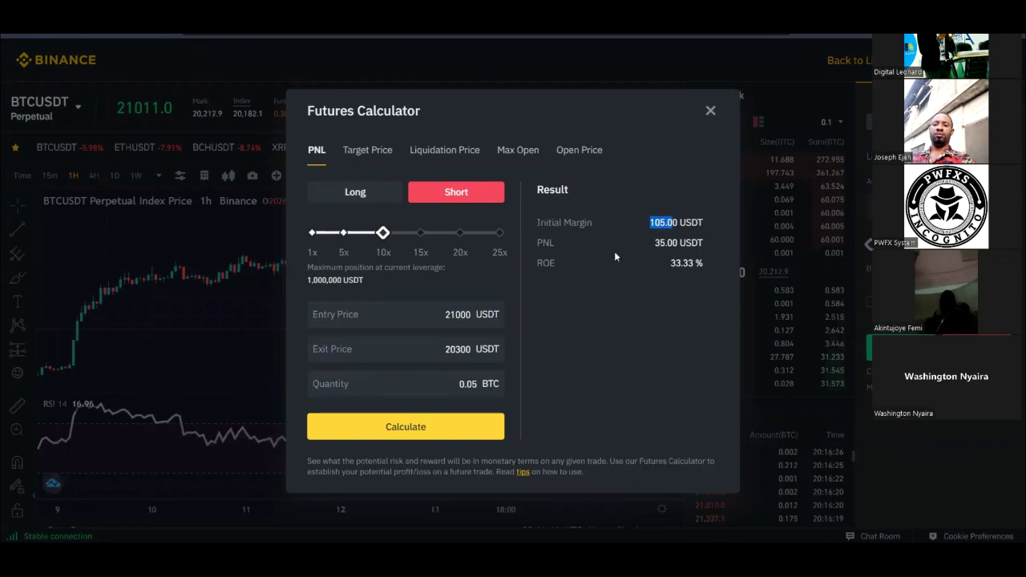
{"action": "left_click_drag", "start_coordinate": [672, 264], "coordinate": [661, 243]}
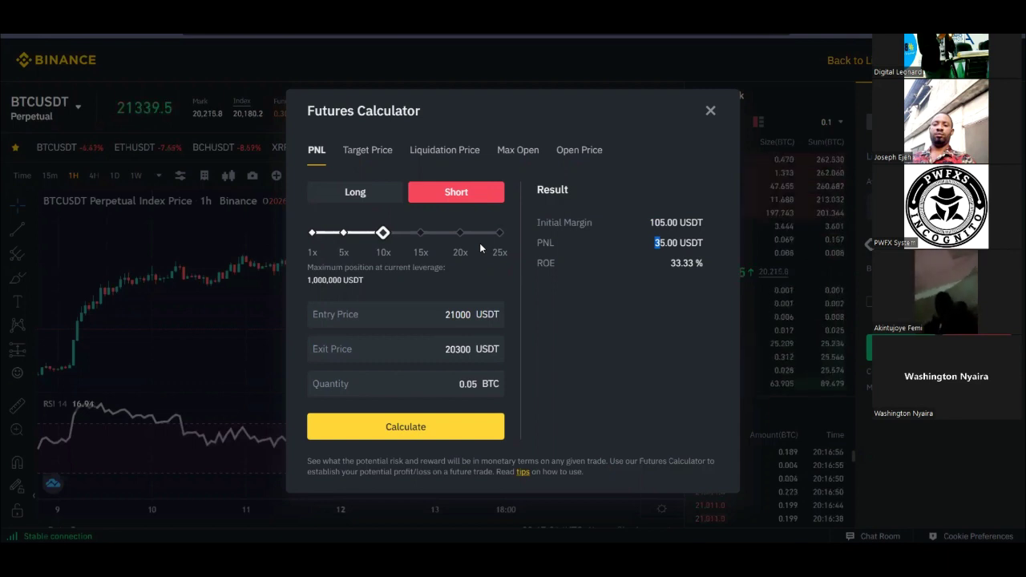
Open the Target Price calculator and set up a long position with 10x leverage and an entry price of 21000 USDT.
{"action": "left_click", "coordinate": [305, 146]}
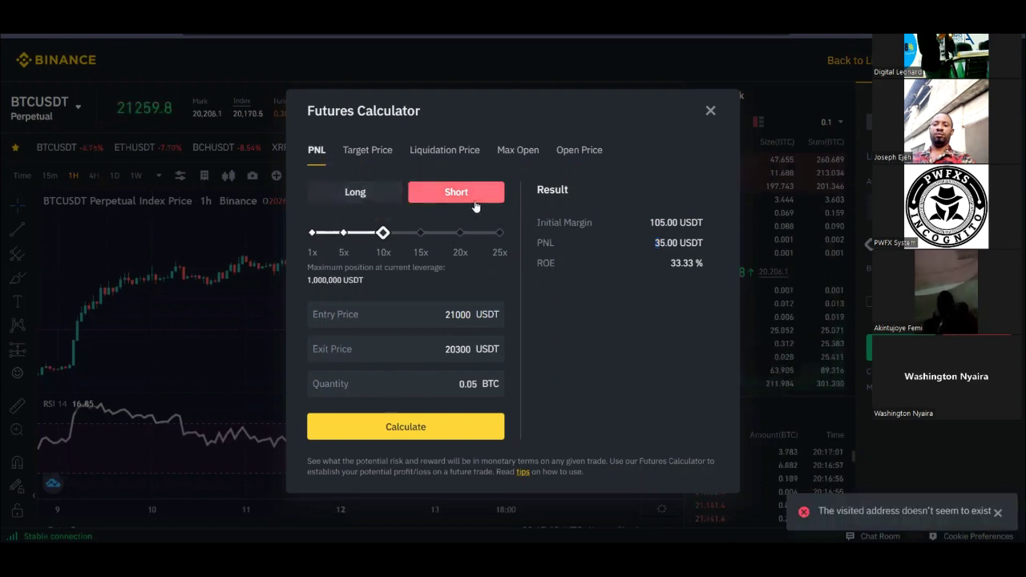
{"action": "left_click", "coordinate": [360, 153]}
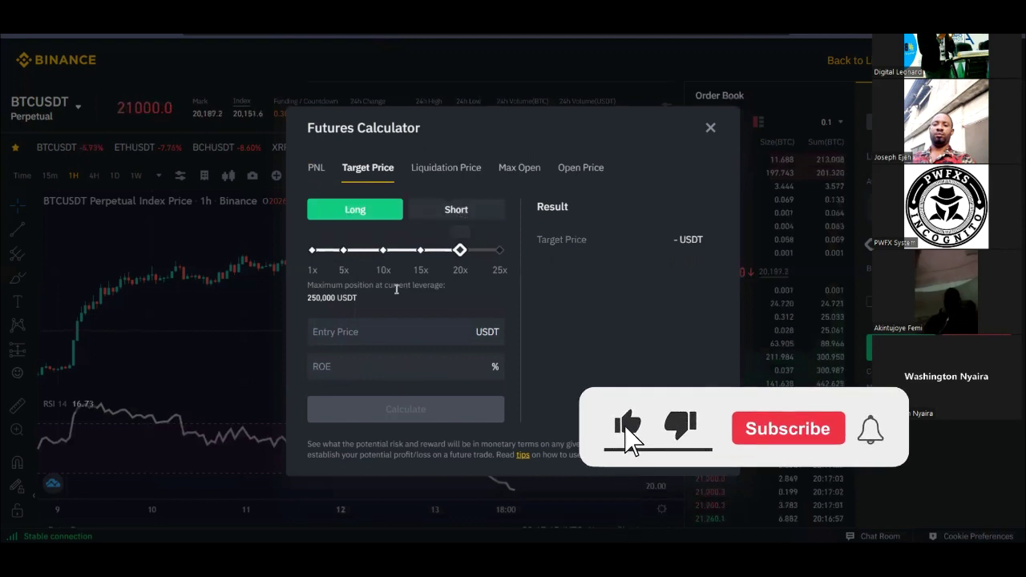
{"action": "left_click", "coordinate": [383, 251]}
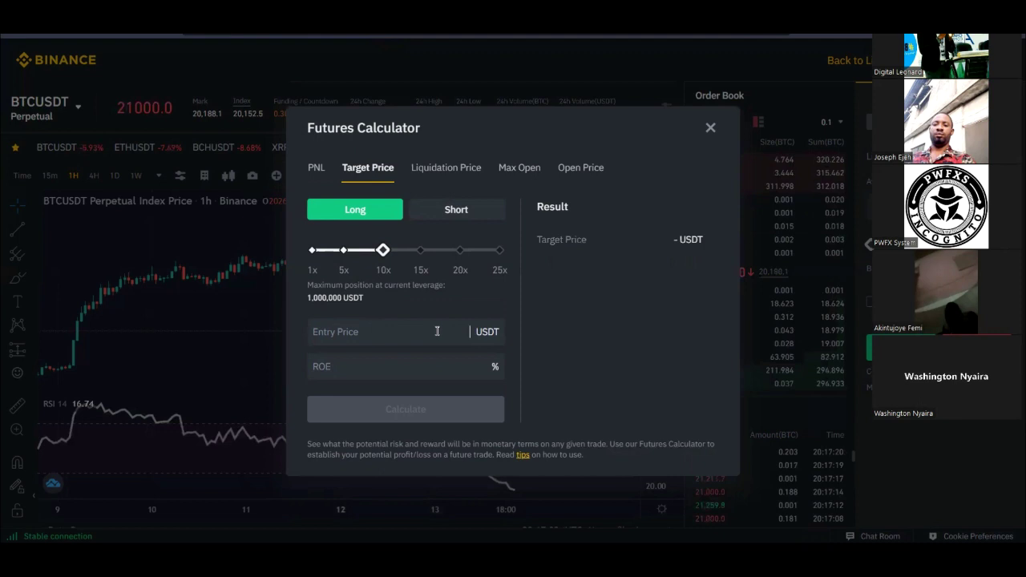
{"action": "type", "text": "210"}
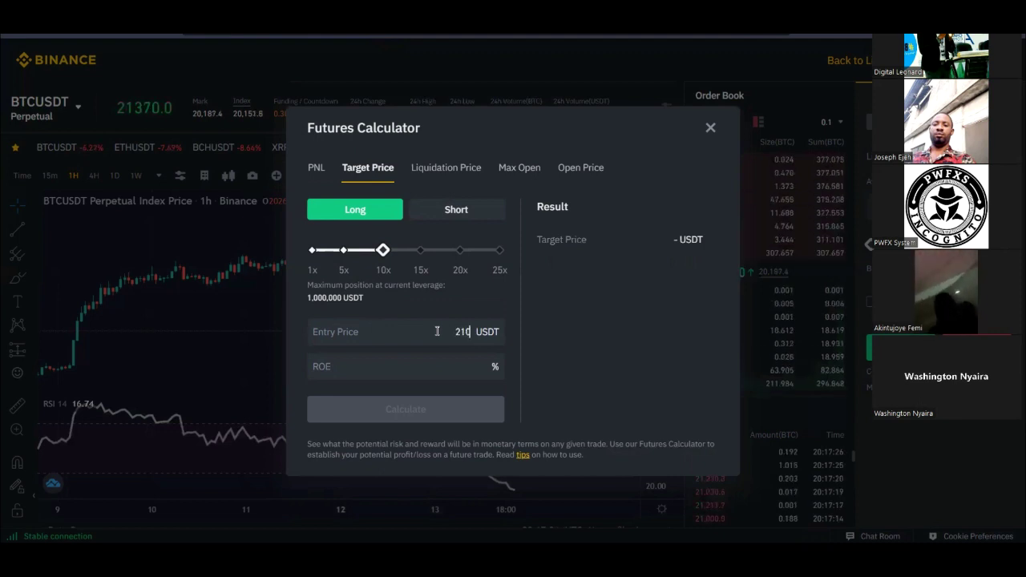
{"action": "type", "text": "00"}
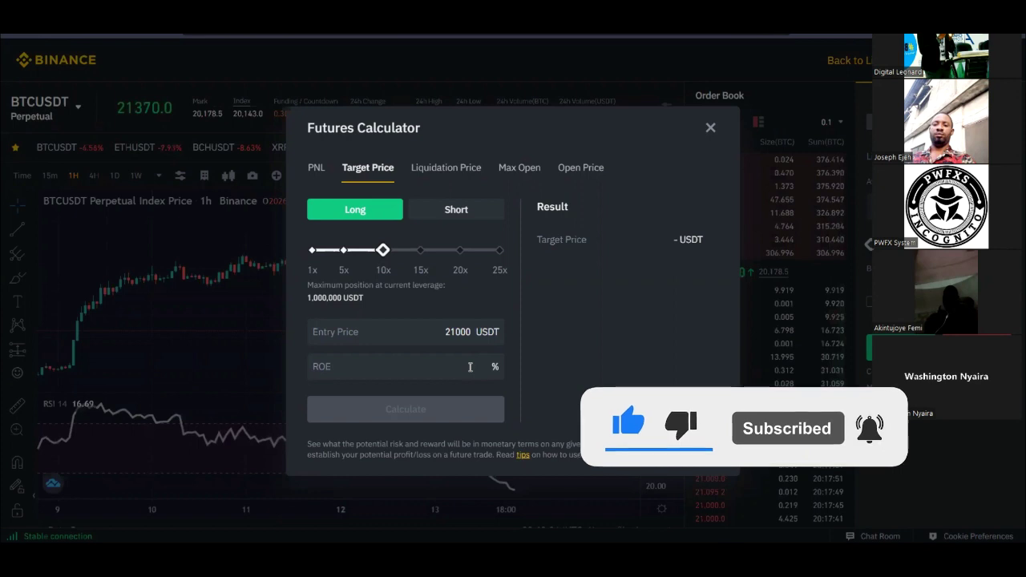
Set the ROE to 200%, calculate the long position's target price and compare it with the entry price.
{"action": "type", "text": "200"}
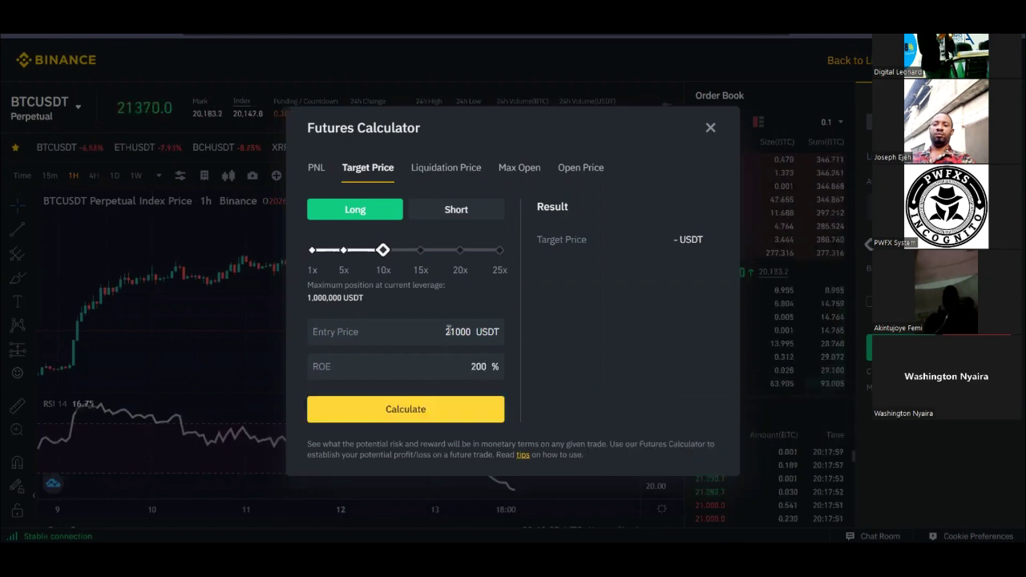
{"action": "left_click_drag", "start_coordinate": [447, 331], "coordinate": [468, 332]}
{"action": "left_click", "coordinate": [473, 367]}
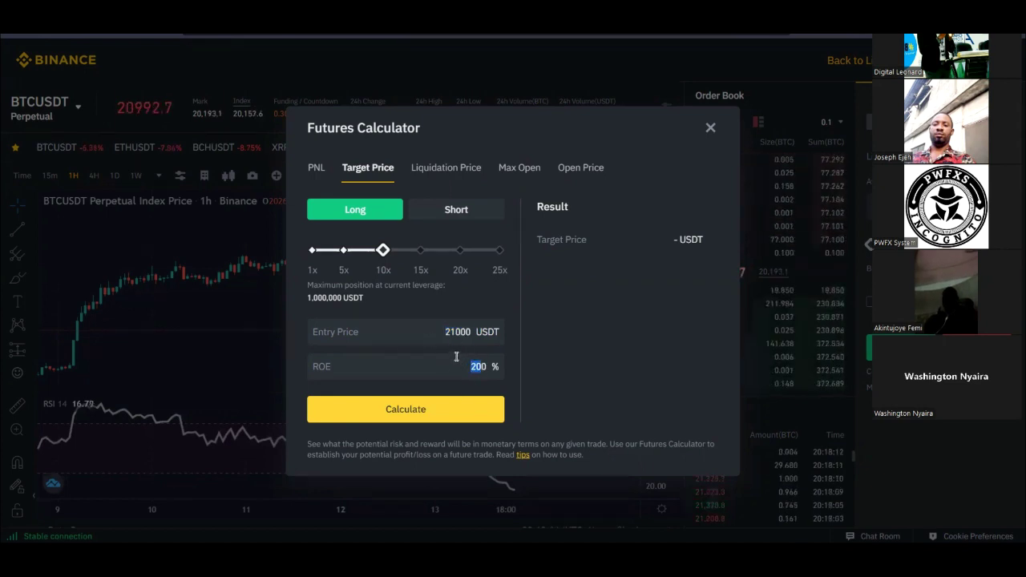
{"action": "left_click", "coordinate": [413, 417]}
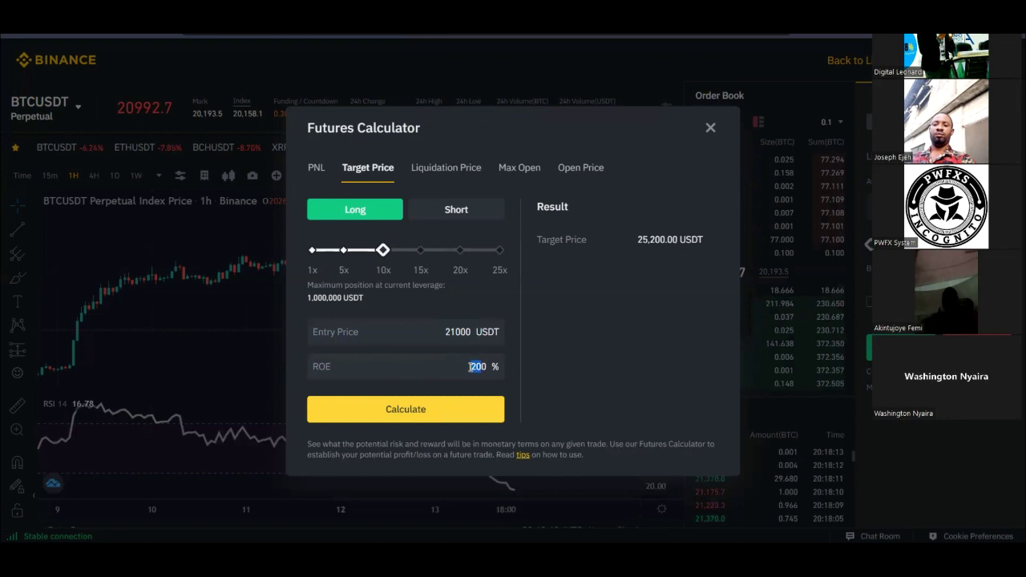
{"action": "left_click_drag", "start_coordinate": [446, 332], "coordinate": [468, 331]}
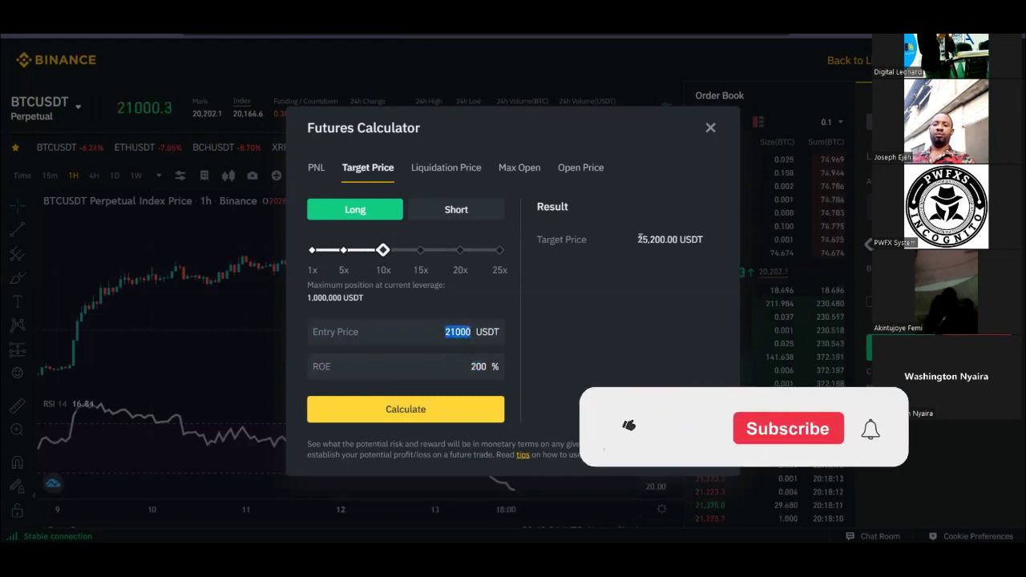
{"action": "left_click_drag", "start_coordinate": [637, 238], "coordinate": [667, 239]}
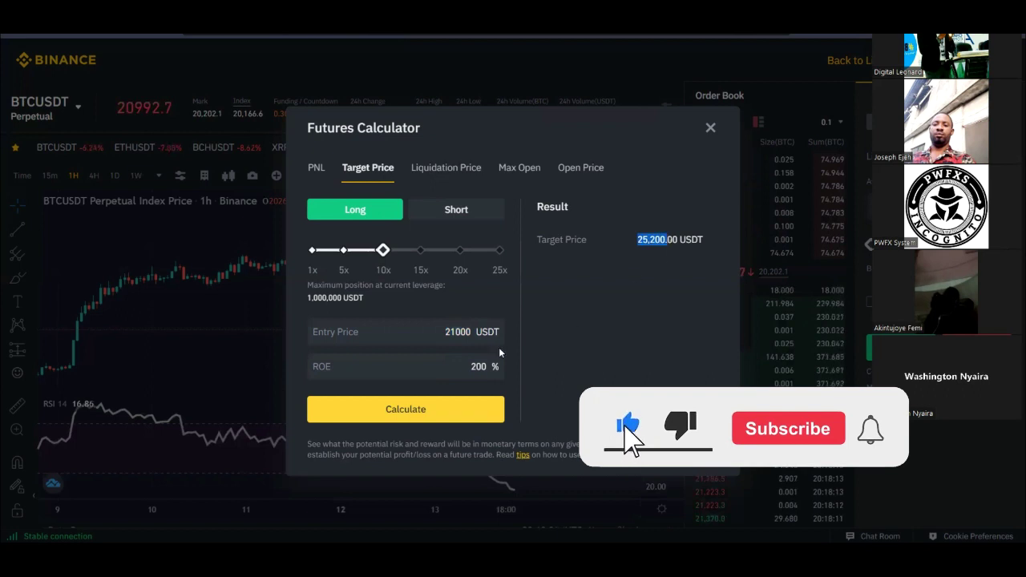
{"action": "left_click", "coordinate": [473, 366]}
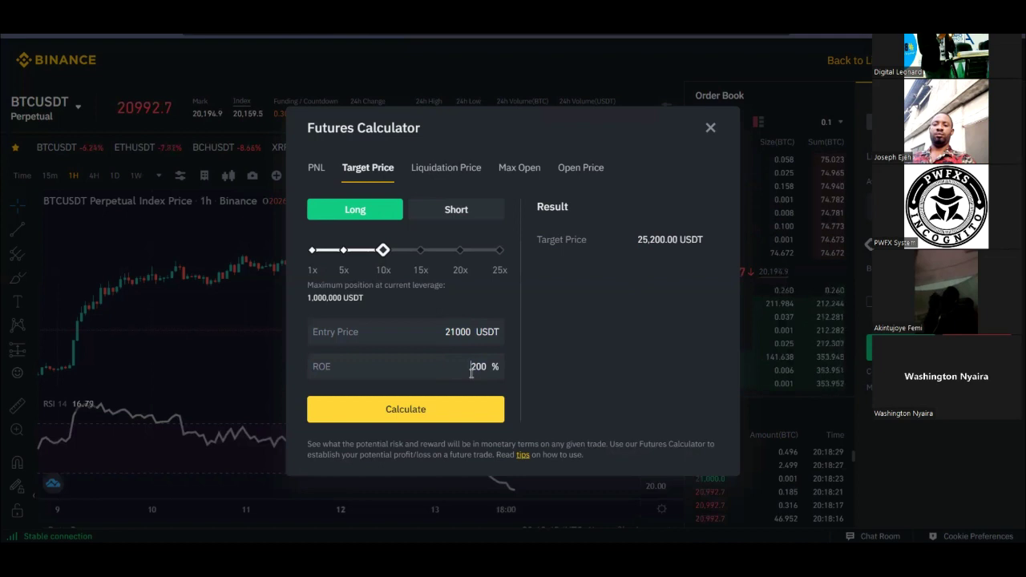
Calculate the target price for a short position with the same entry price, ROE and 10x leverage.
{"action": "left_click", "coordinate": [457, 209]}
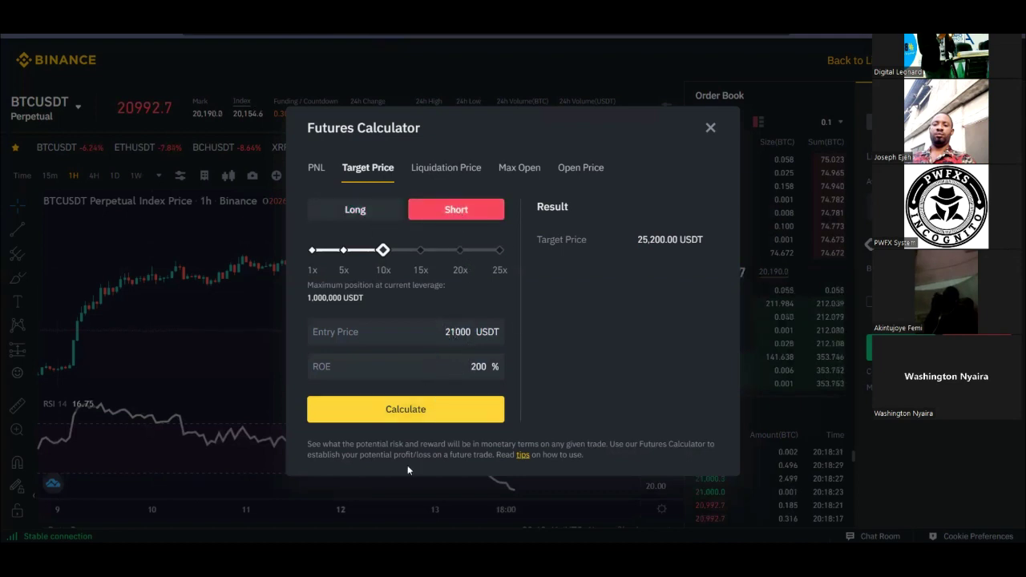
{"action": "left_click", "coordinate": [420, 419]}
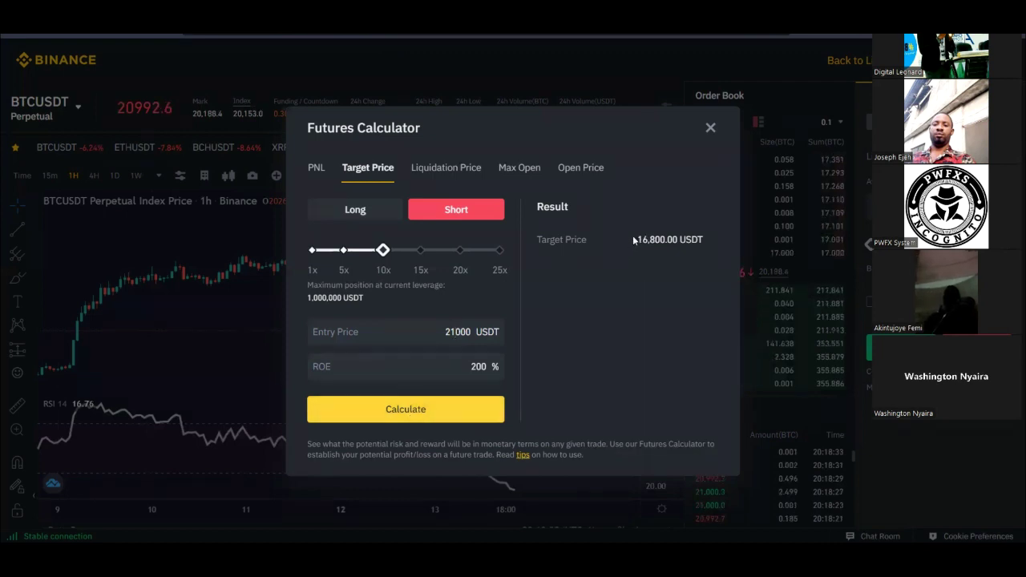
{"action": "left_click_drag", "start_coordinate": [637, 240], "coordinate": [682, 246]}
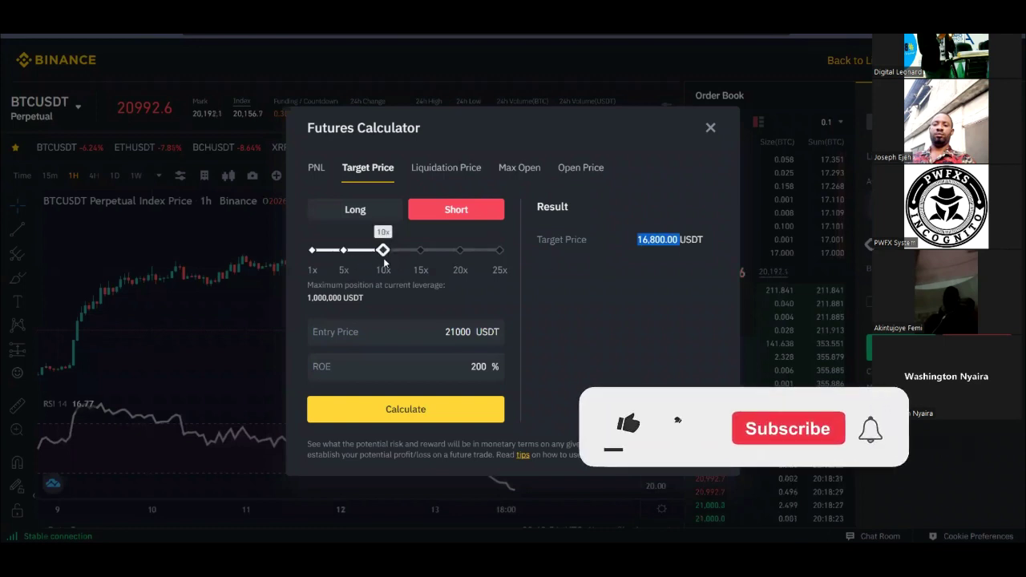
Set the short position's leverage to 20x and recalculate its target price.
{"action": "left_click", "coordinate": [461, 251]}
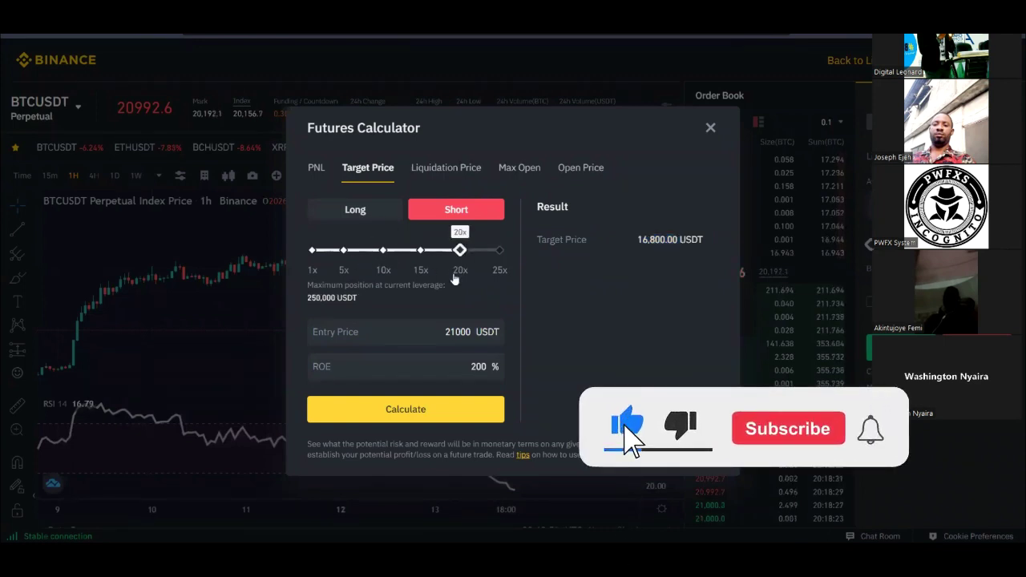
{"action": "left_click", "coordinate": [405, 409]}
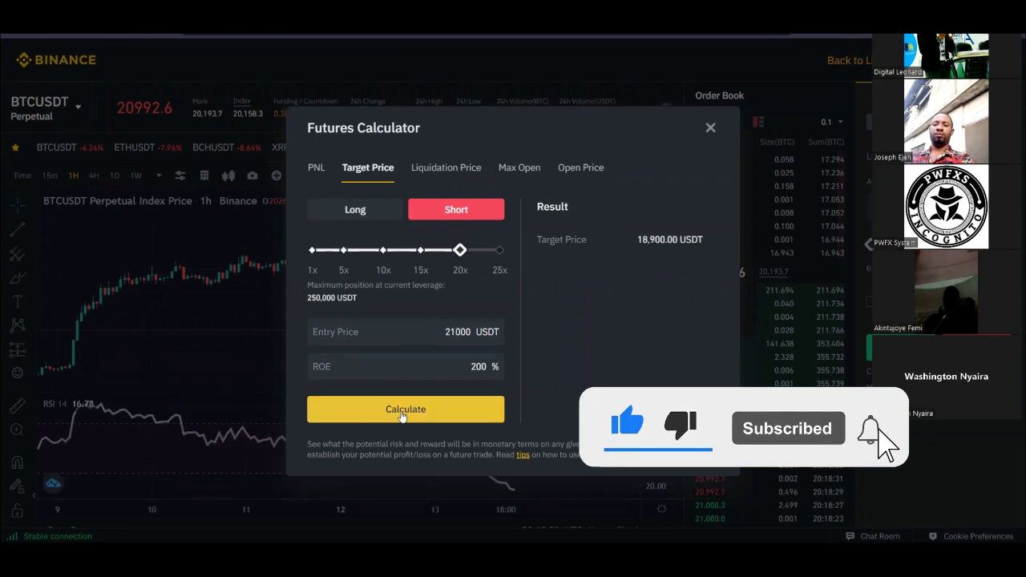
{"action": "left_click_drag", "start_coordinate": [639, 239], "coordinate": [670, 240]}
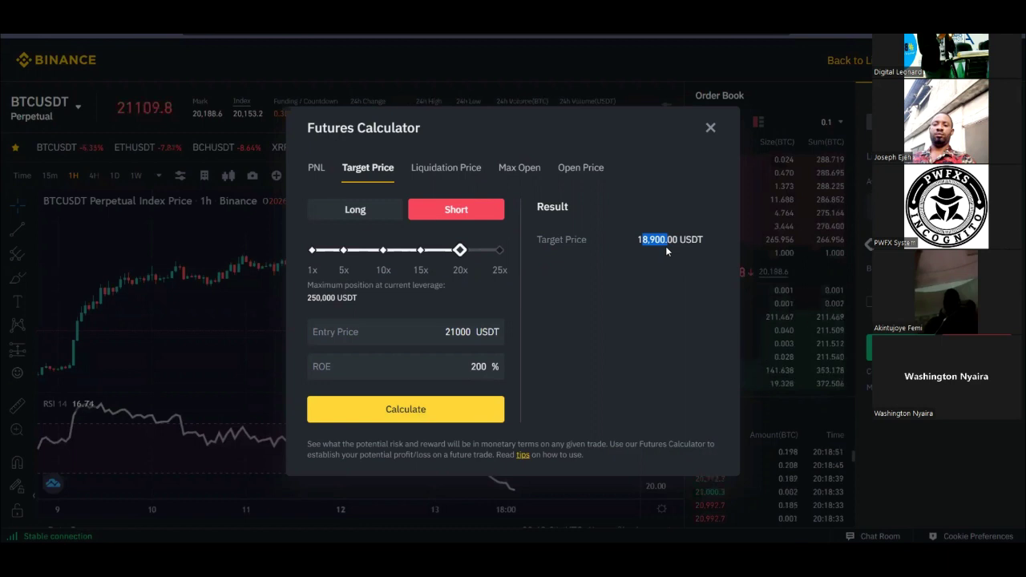
Set the ROE to 100%, recalculate the short position's target price and review the result.
{"action": "left_click_drag", "start_coordinate": [476, 367], "coordinate": [456, 369]}
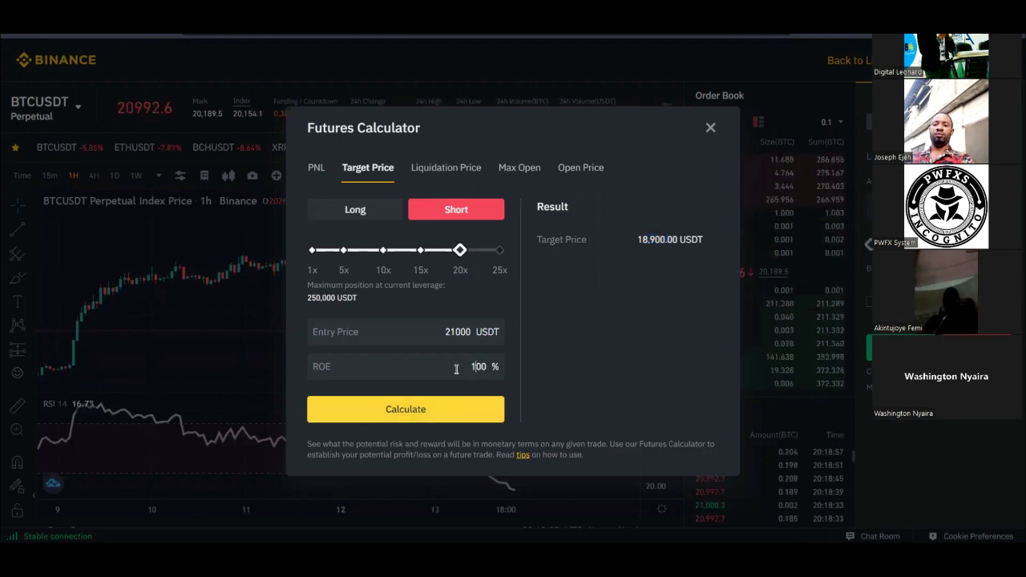
{"action": "double_click", "coordinate": [447, 331]}
{"action": "left_click", "coordinate": [413, 420]}
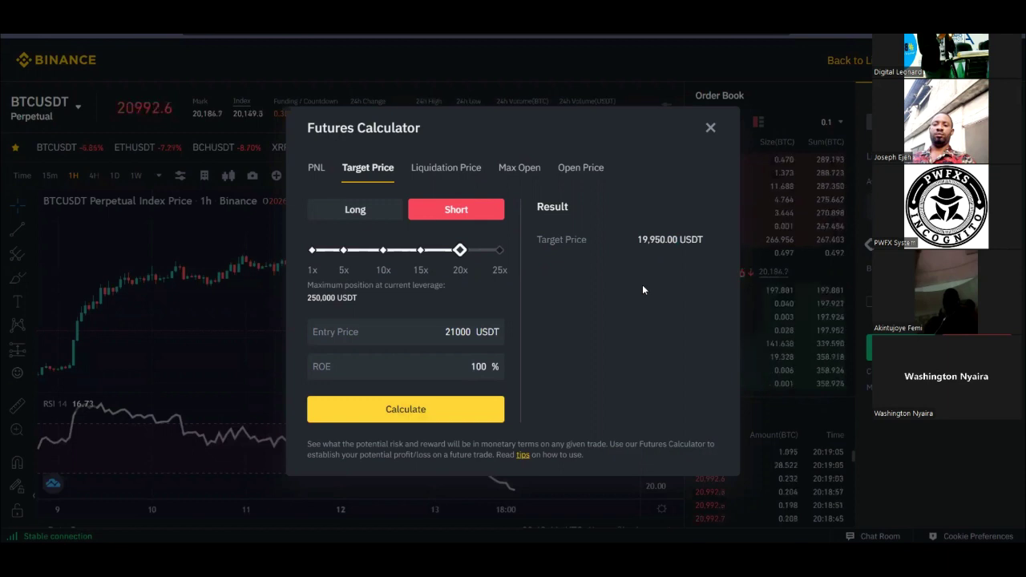
{"action": "left_click_drag", "start_coordinate": [666, 242], "coordinate": [666, 245]}
{"action": "double_click", "coordinate": [477, 367]}
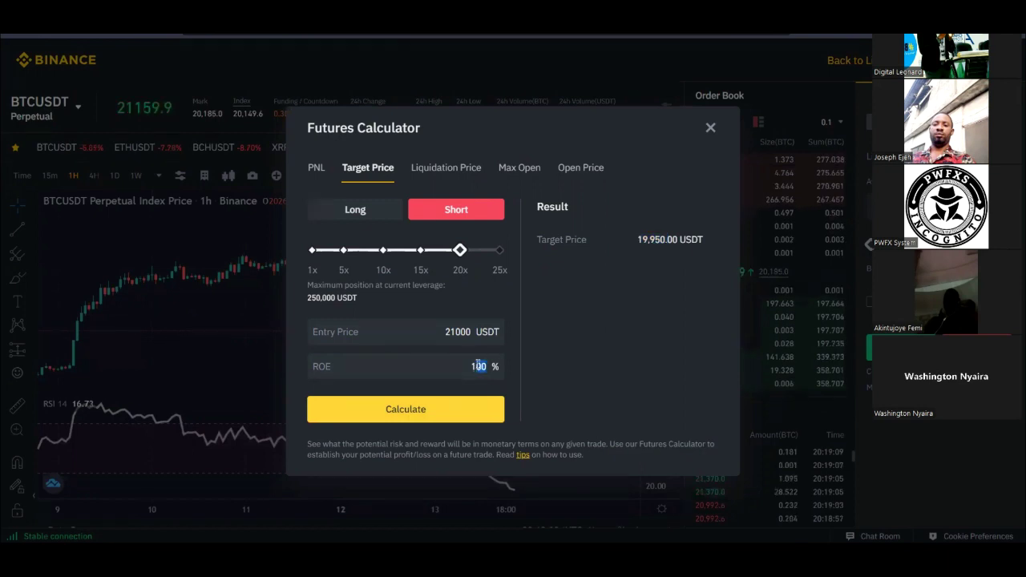
Set the short position's leverage to 10x, recalculate its target price and compare the result with the ROE.
{"action": "left_click", "coordinate": [384, 252]}
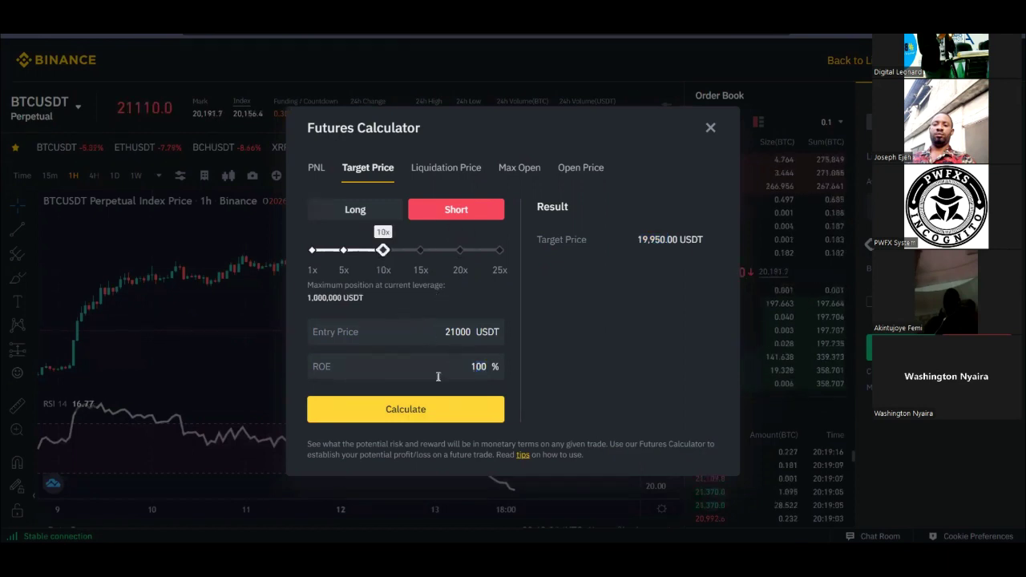
{"action": "left_click", "coordinate": [402, 410]}
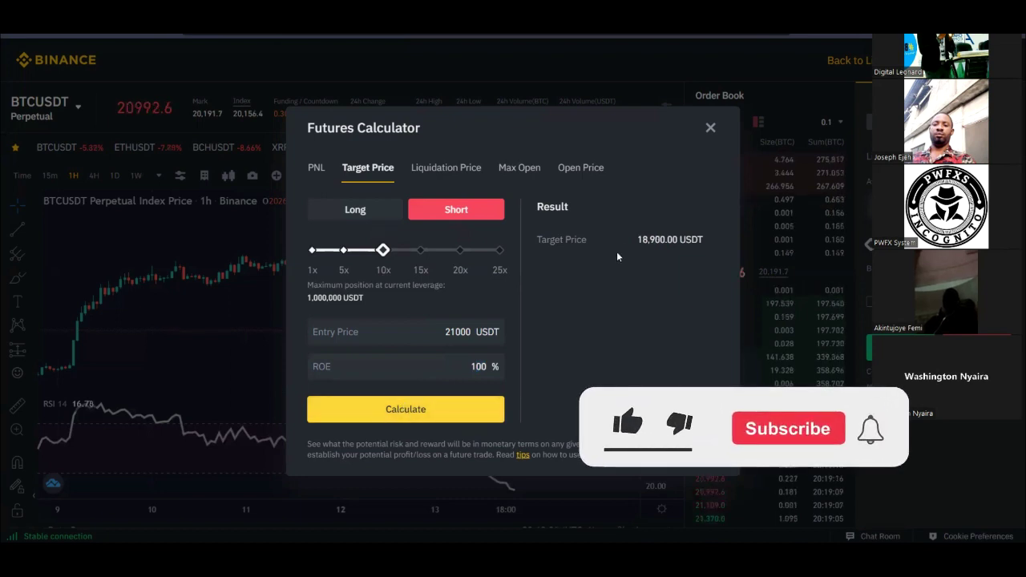
{"action": "left_click_drag", "start_coordinate": [639, 239], "coordinate": [672, 240]}
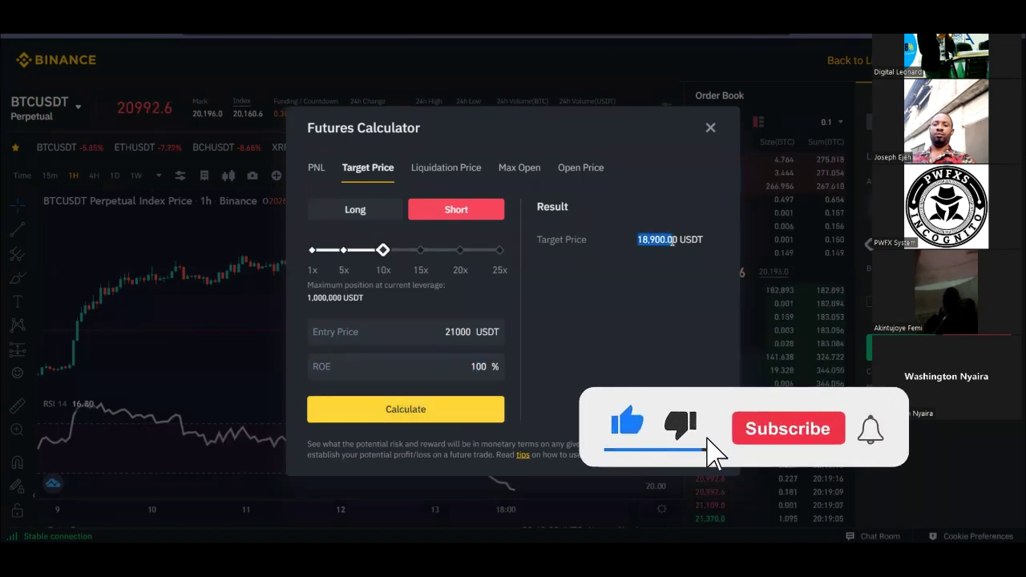
{"action": "double_click", "coordinate": [482, 367]}
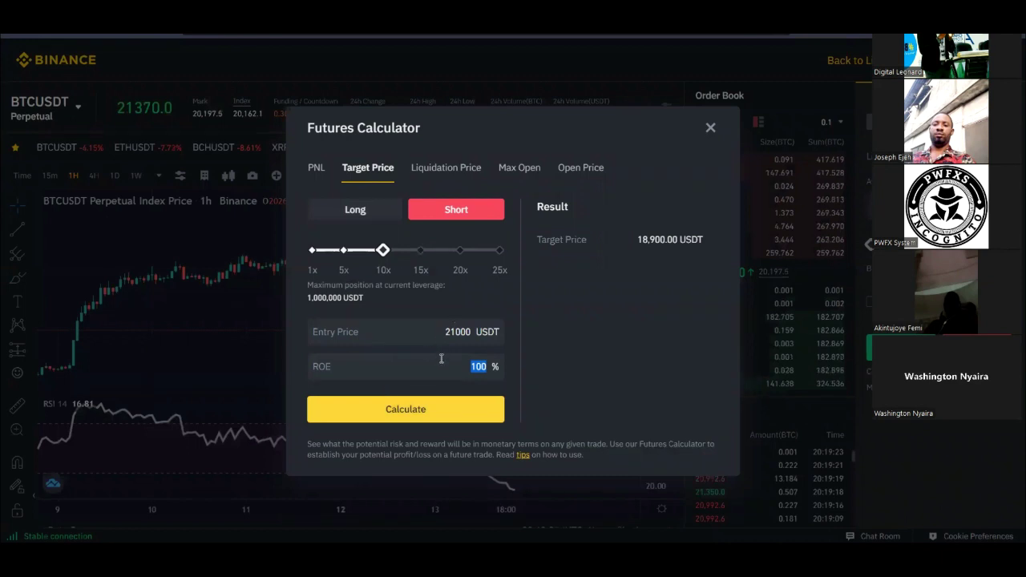
{"action": "left_click_drag", "start_coordinate": [634, 241], "coordinate": [657, 240]}
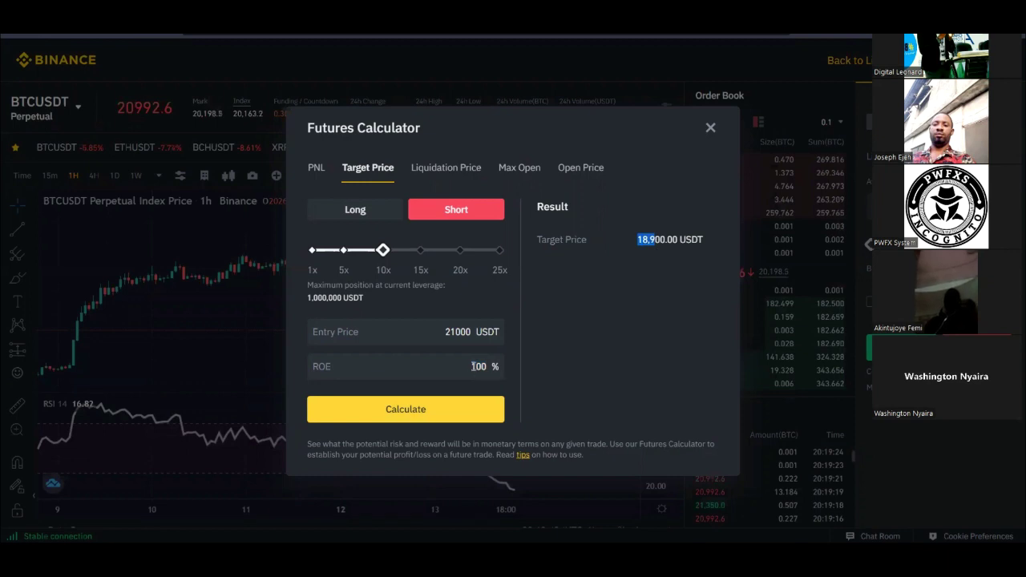
Set the ROE to 50%, recalculate the short position's target price at 10x leverage and review the result.
{"action": "left_click_drag", "start_coordinate": [470, 366], "coordinate": [488, 368]}
{"action": "type", "text": "5"}
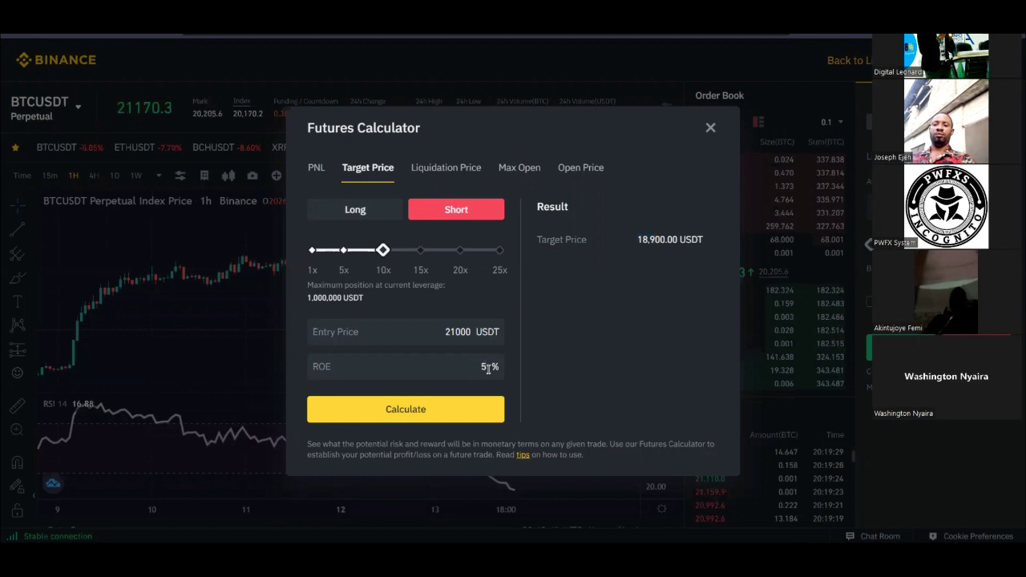
{"action": "type", "text": "0"}
{"action": "left_click", "coordinate": [414, 409]}
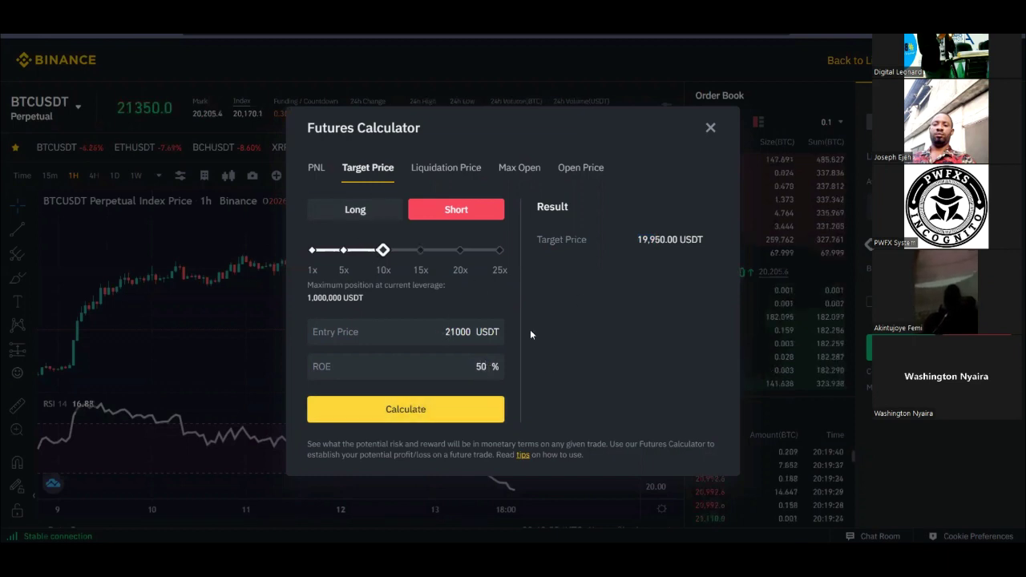
{"action": "left_click_drag", "start_coordinate": [639, 240], "coordinate": [666, 241]}
{"action": "left_click", "coordinate": [666, 240]}
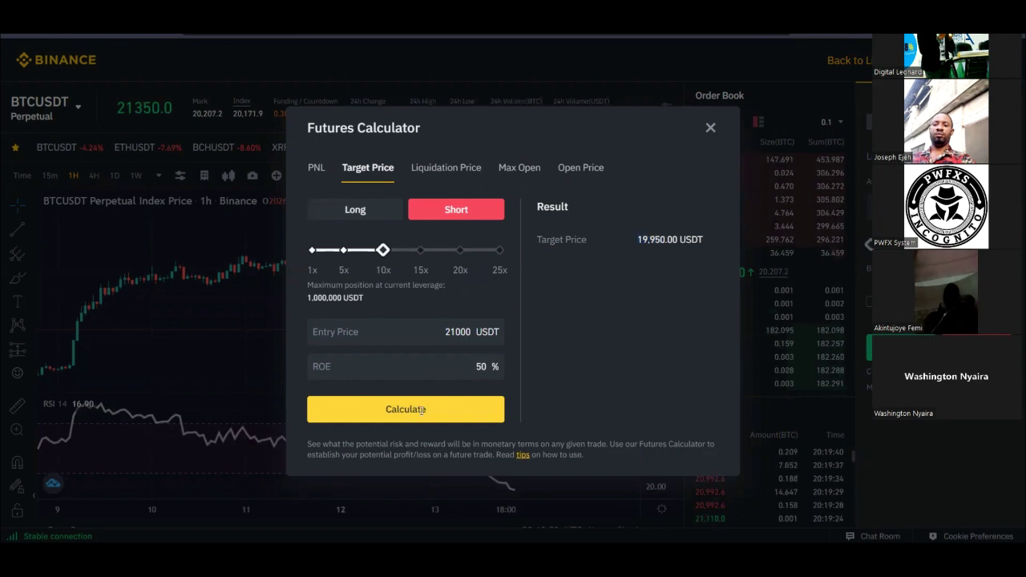
{"action": "left_click", "coordinate": [476, 367]}
{"action": "type", "text": "1"}
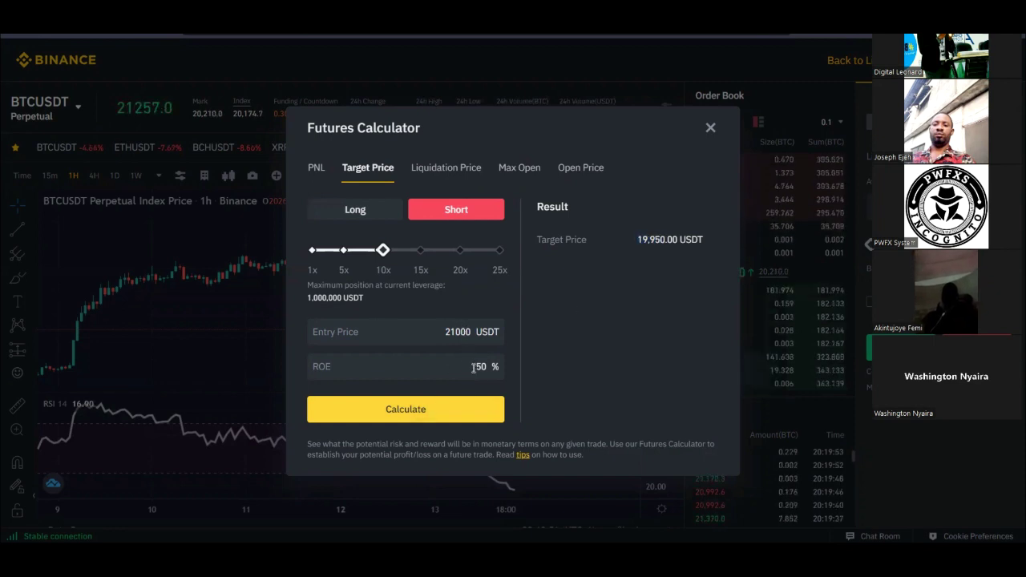
Open the liquidation price calculator and configure a long position with Isolated margin mode and 10x leverage.
{"action": "left_click", "coordinate": [462, 170]}
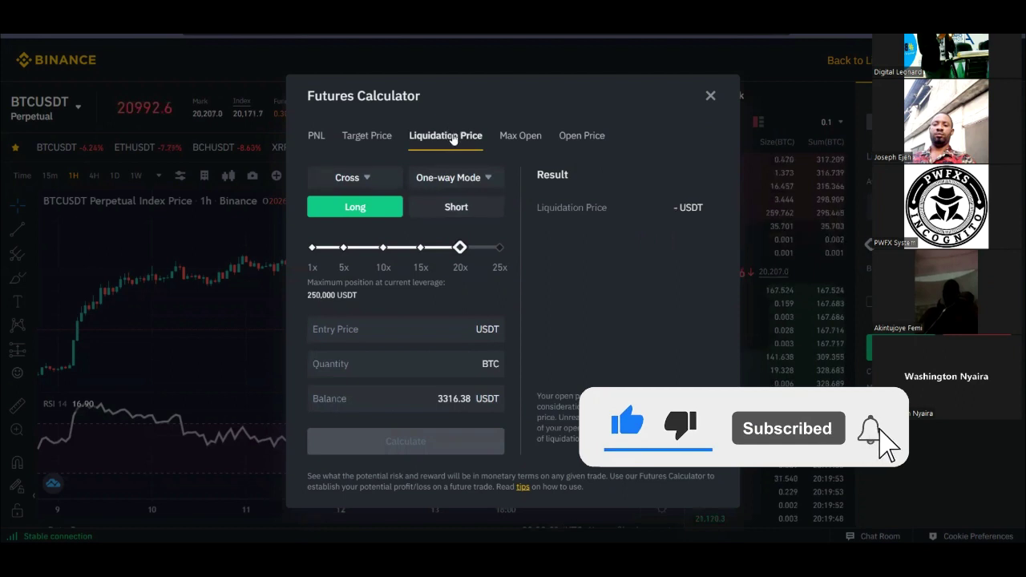
{"action": "left_click", "coordinate": [367, 177]}
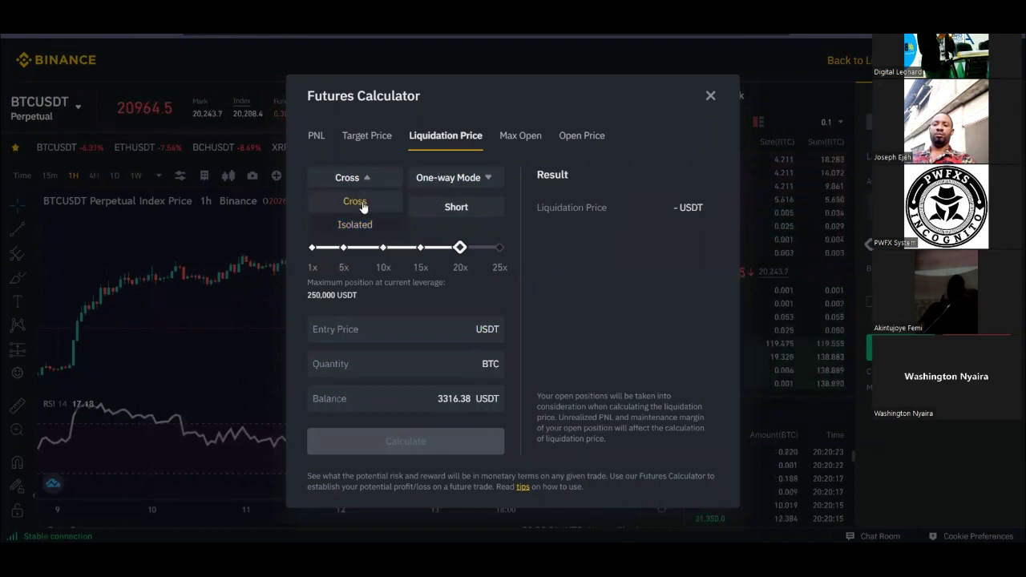
{"action": "left_click", "coordinate": [355, 226]}
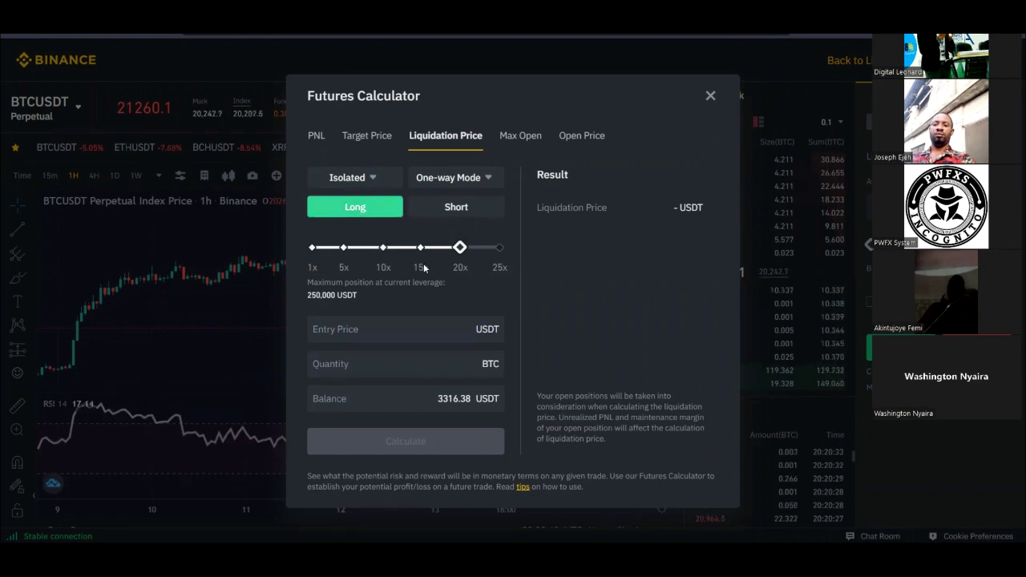
{"action": "left_click", "coordinate": [383, 247]}
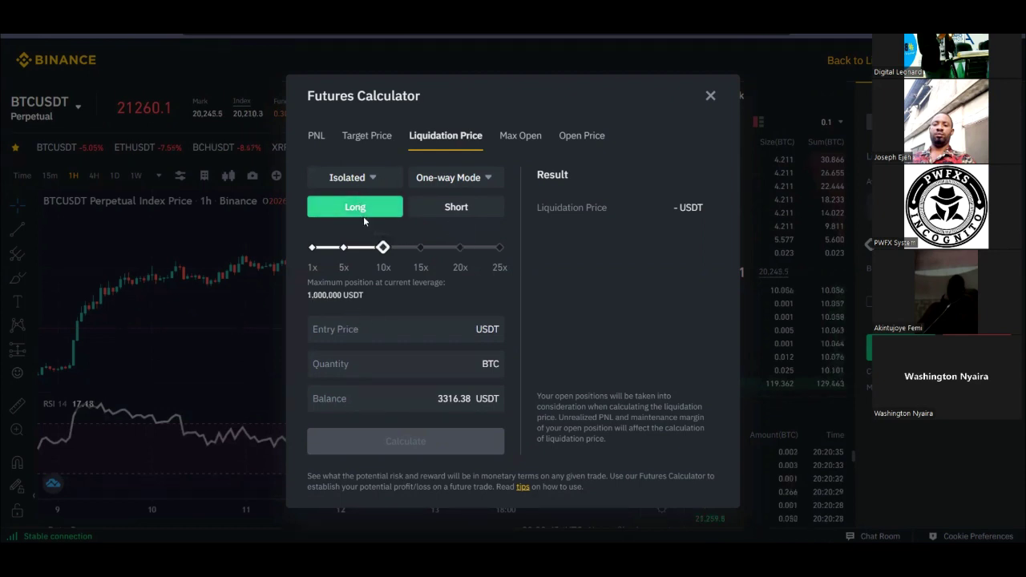
Try to calculate the long position's liquidation price with entry price 21000 USDT, quantity 1 BTC and balance 1000 USDT.
{"action": "left_click", "coordinate": [399, 327]}
{"action": "type", "text": "21000"}
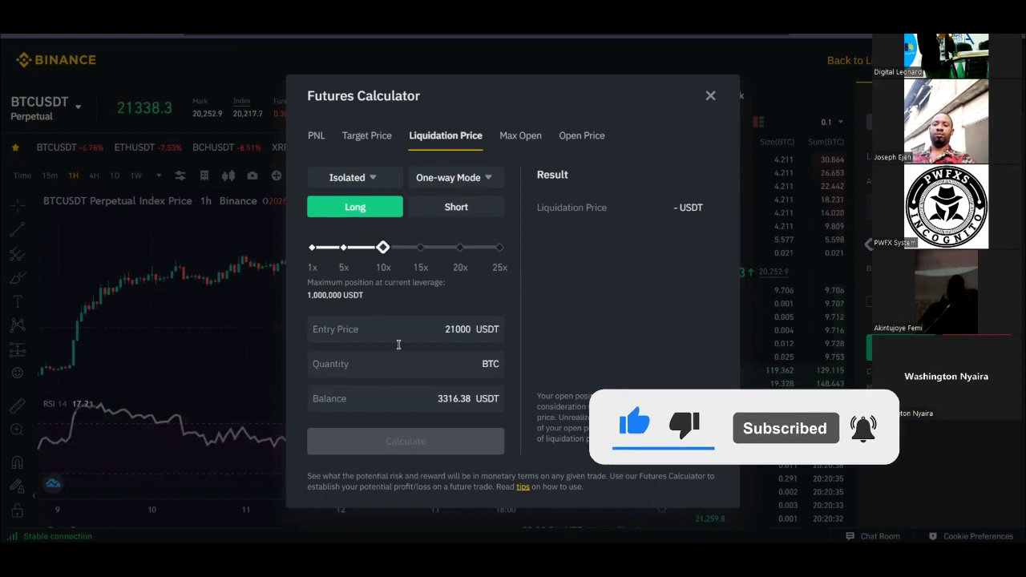
{"action": "left_click", "coordinate": [451, 369]}
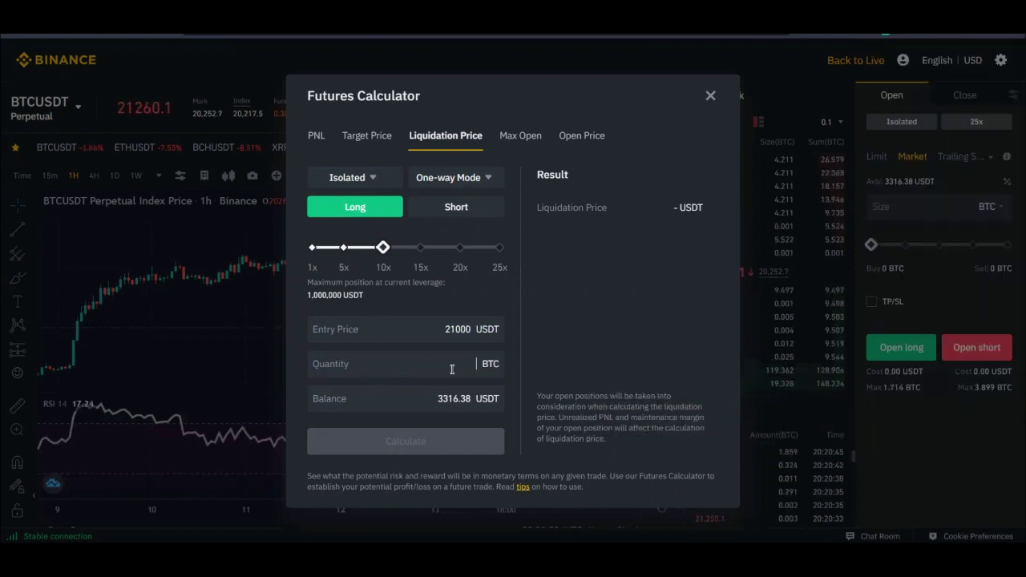
{"action": "type", "text": "1"}
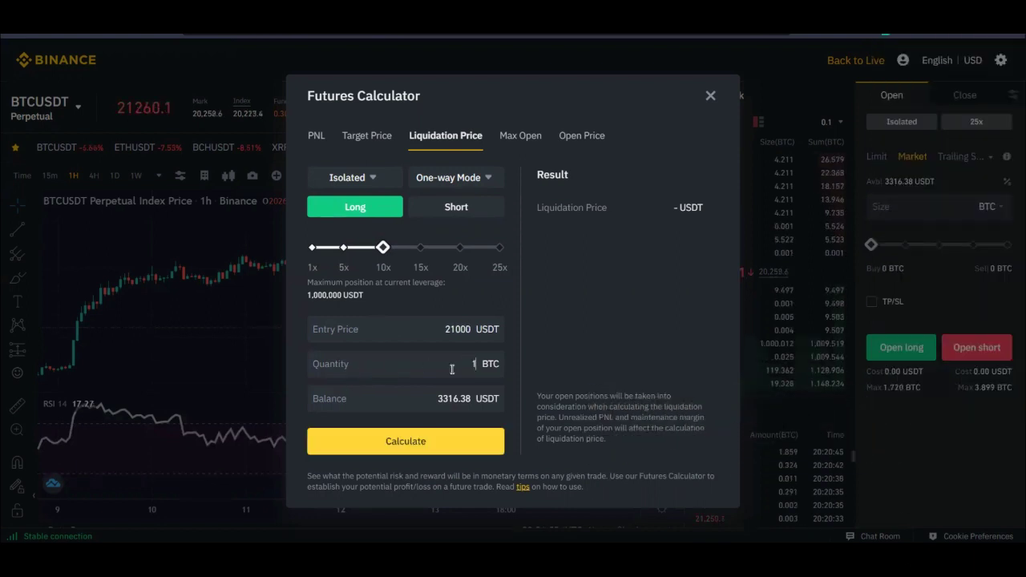
{"action": "double_click", "coordinate": [450, 399]}
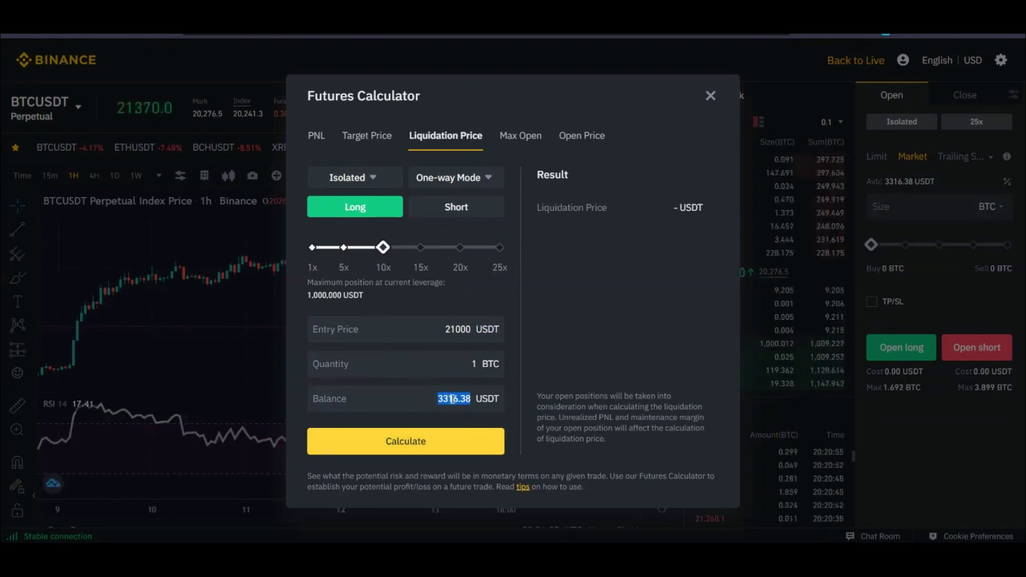
{"action": "type", "text": "1"}
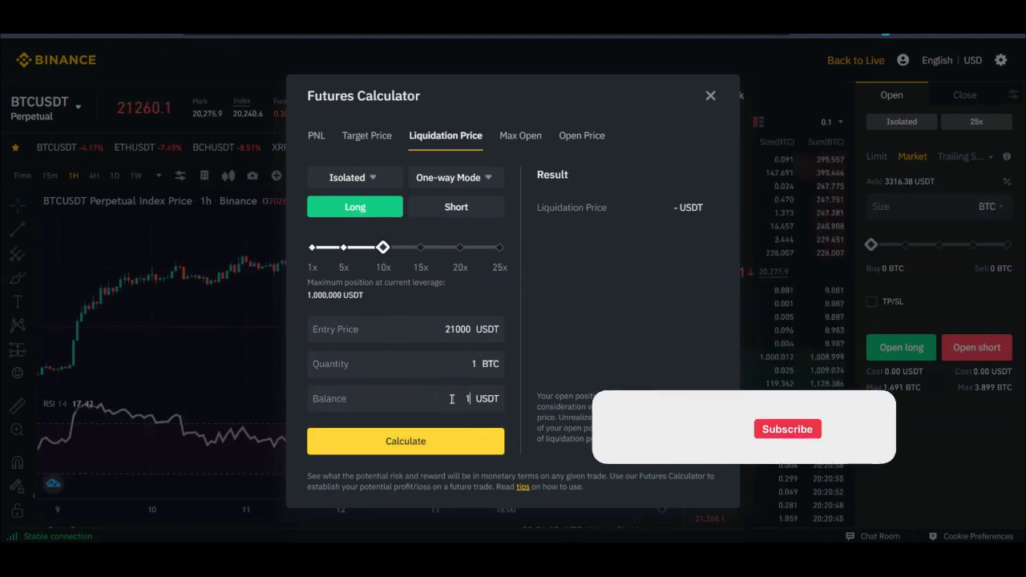
{"action": "type", "text": "000"}
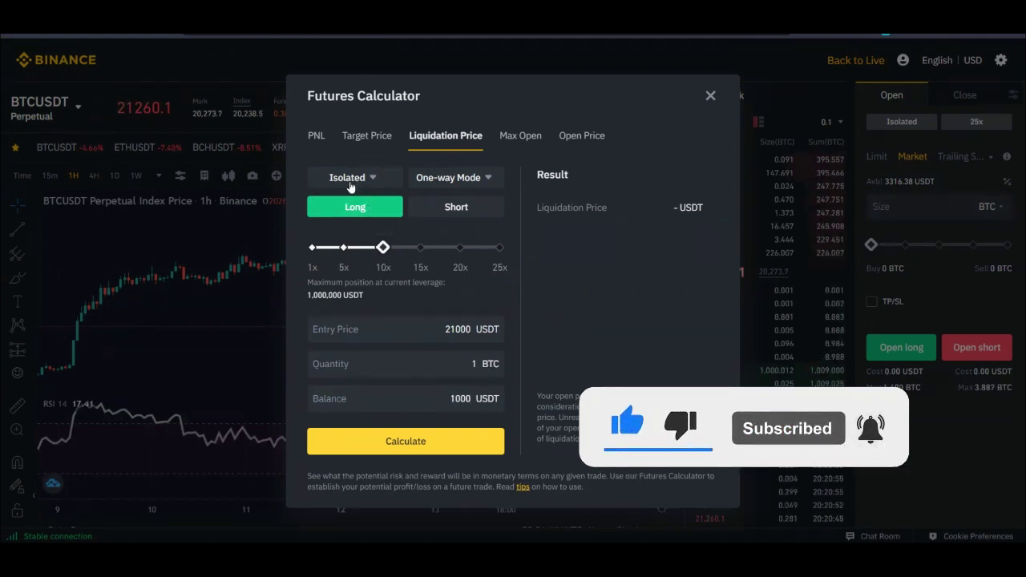
{"action": "double_click", "coordinate": [470, 330]}
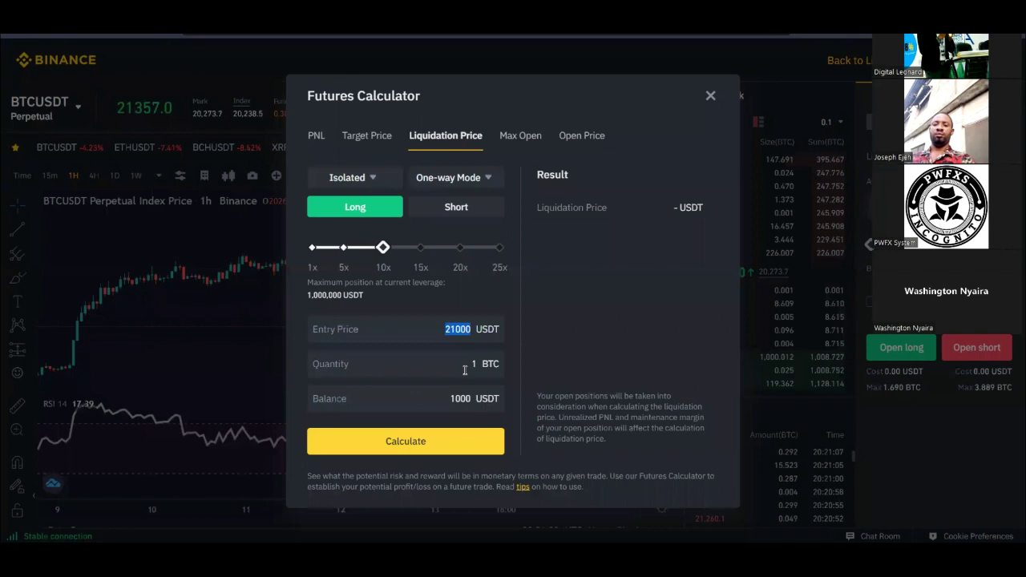
{"action": "left_click", "coordinate": [411, 446]}
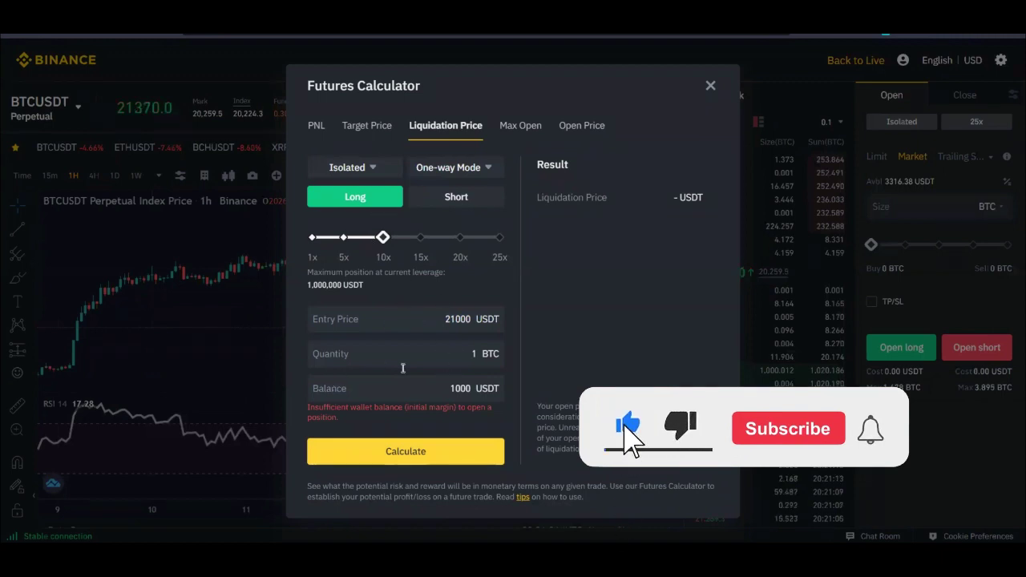
Reset the liquidation price form to its defaults by reopening it and review the default balance.
{"action": "double_click", "coordinate": [460, 388]}
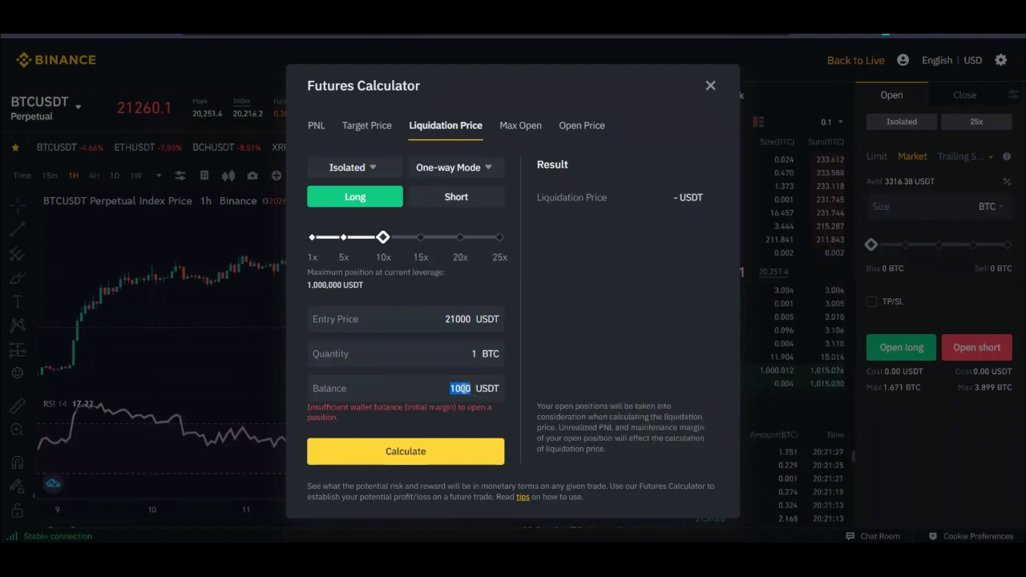
{"action": "left_click", "coordinate": [377, 125]}
{"action": "left_click", "coordinate": [441, 164]}
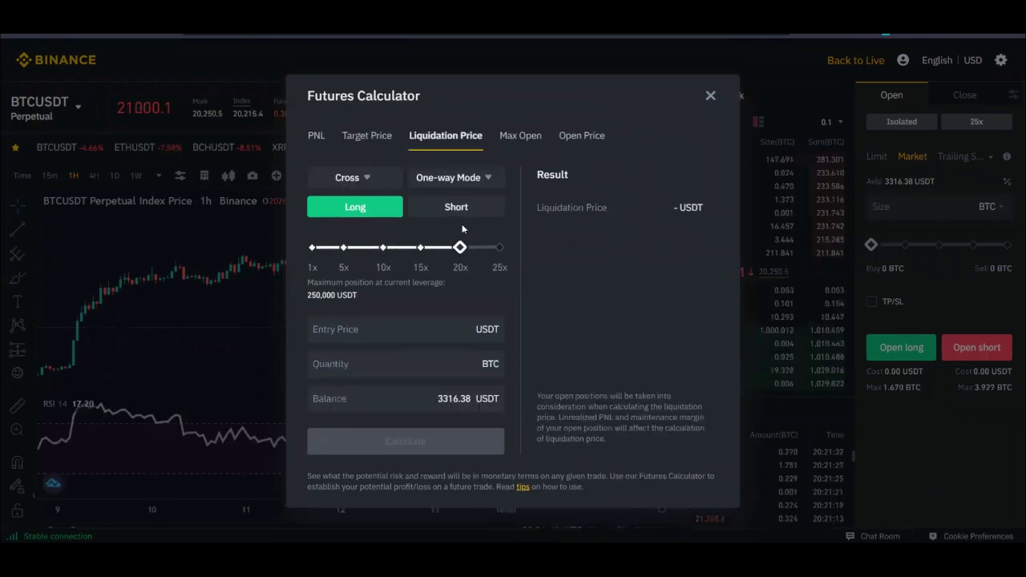
{"action": "left_click_drag", "start_coordinate": [435, 399], "coordinate": [481, 399]}
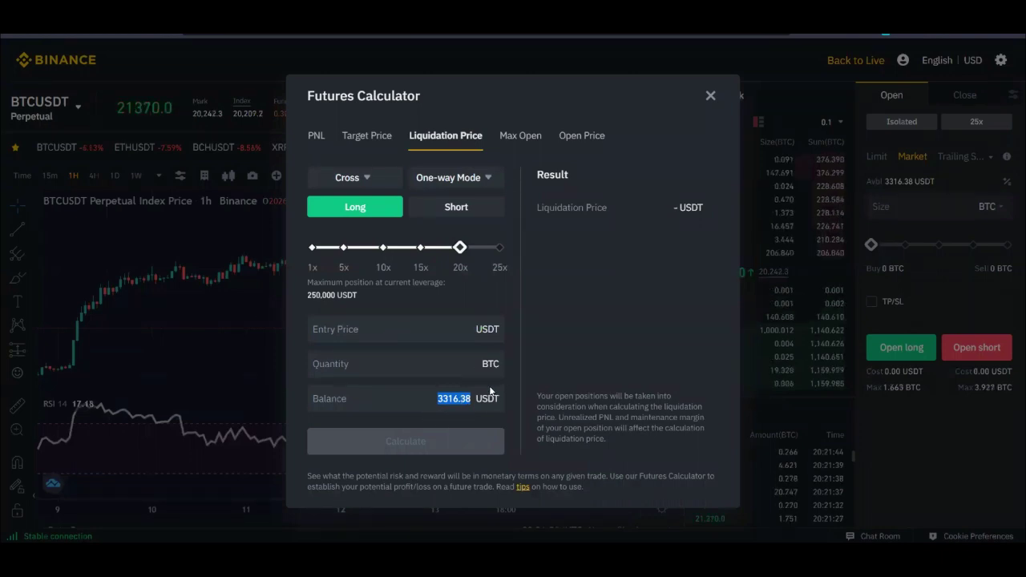
Calculate the Cross-margin long position's liquidation price with entry price 21000 USDT, quantity 1 BTC and 10x leverage, and review it.
{"action": "left_click", "coordinate": [444, 328]}
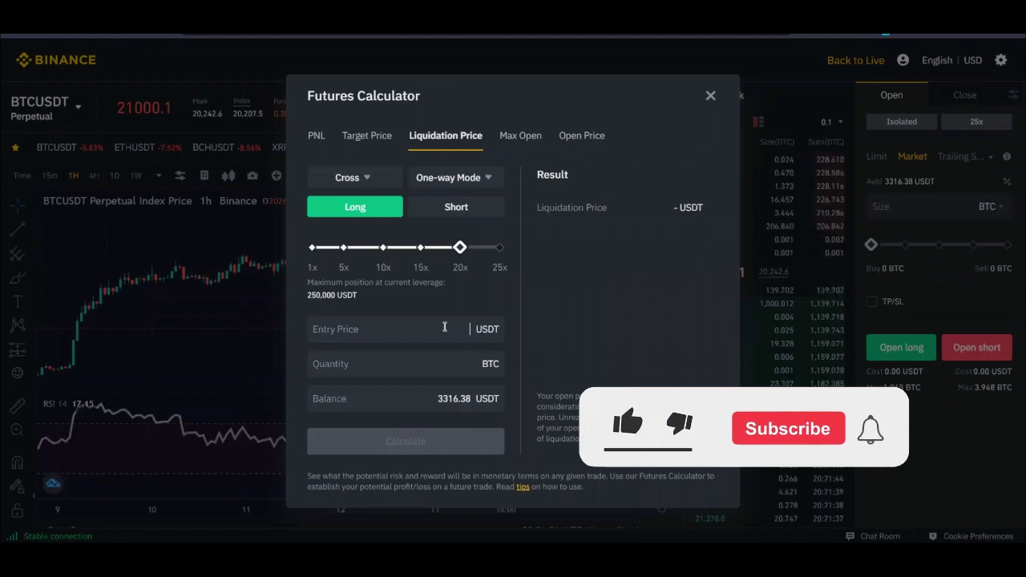
{"action": "type", "text": "21"}
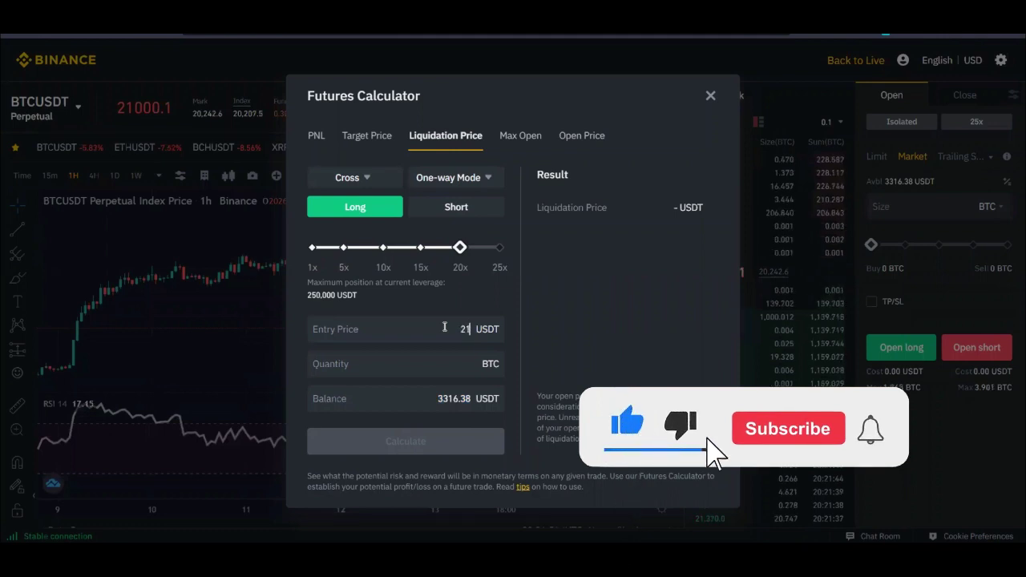
{"action": "type", "text": "000"}
{"action": "left_click", "coordinate": [475, 365]}
{"action": "type", "text": "1"}
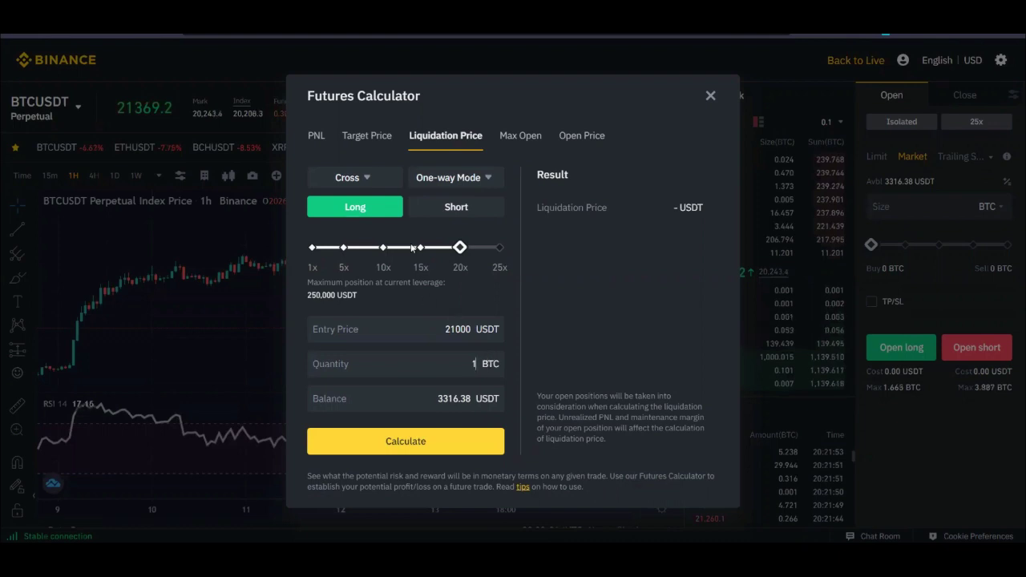
{"action": "left_click", "coordinate": [382, 247]}
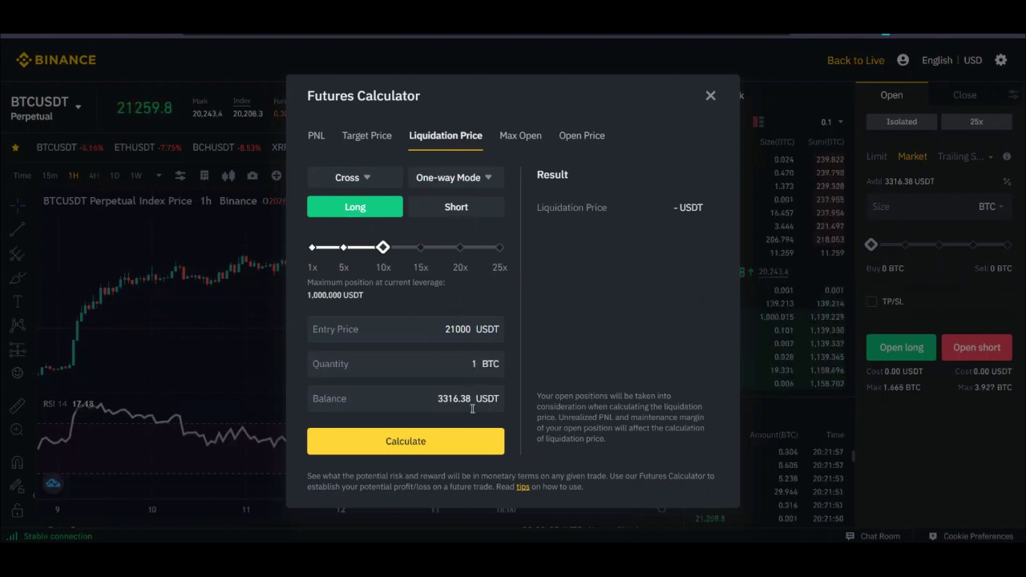
{"action": "left_click", "coordinate": [405, 441]}
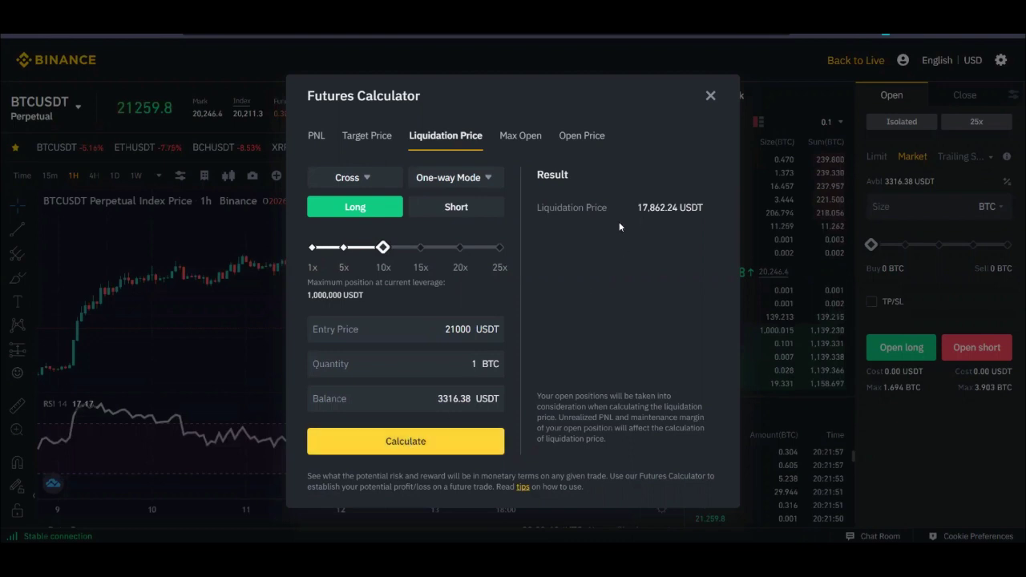
{"action": "left_click", "coordinate": [363, 178]}
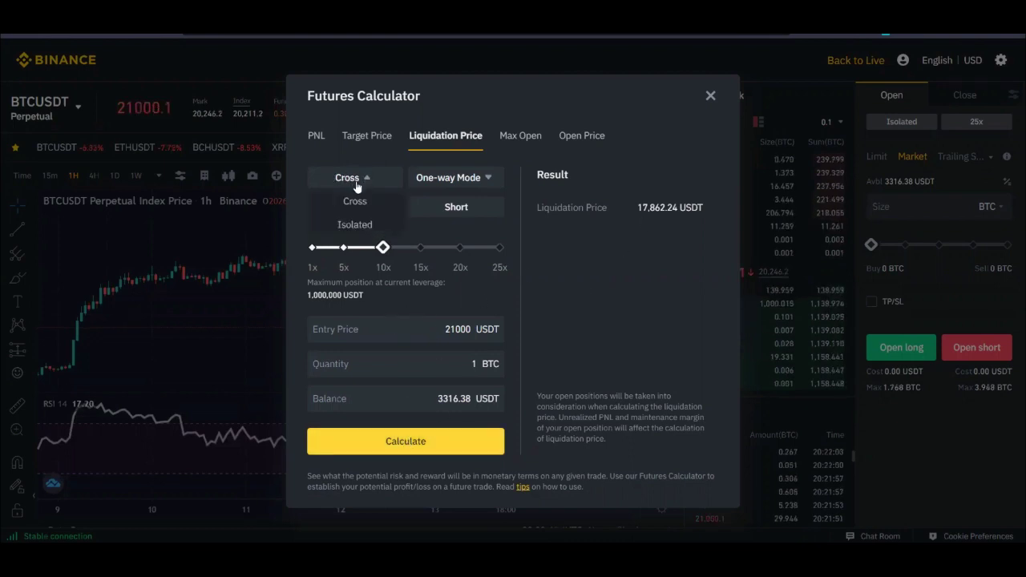
{"action": "left_click", "coordinate": [641, 207]}
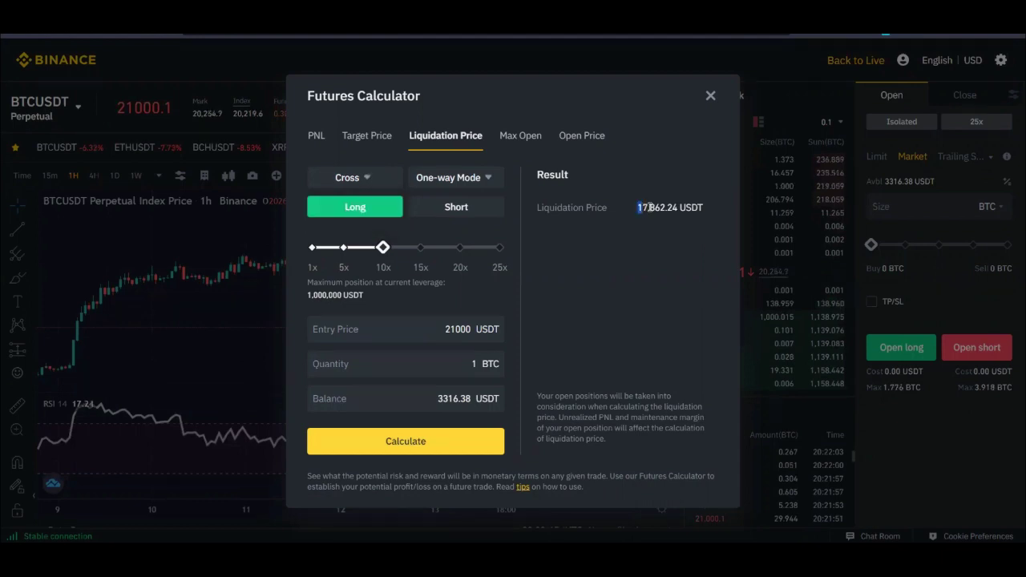
Change the margin mode to Isolated, recalculate the long position's liquidation price and review it against the quantity.
{"action": "left_click", "coordinate": [353, 178]}
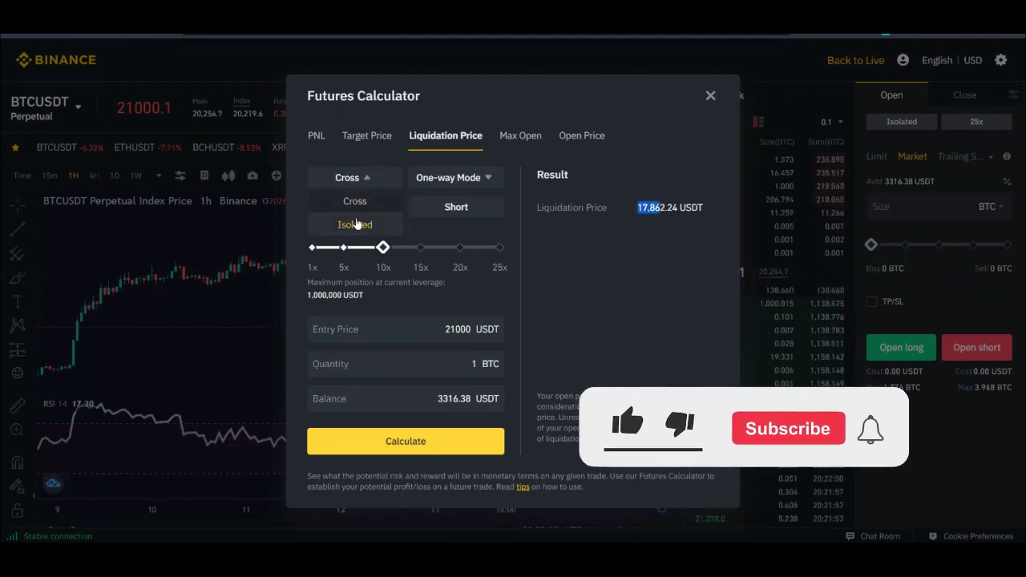
{"action": "left_click", "coordinate": [355, 225]}
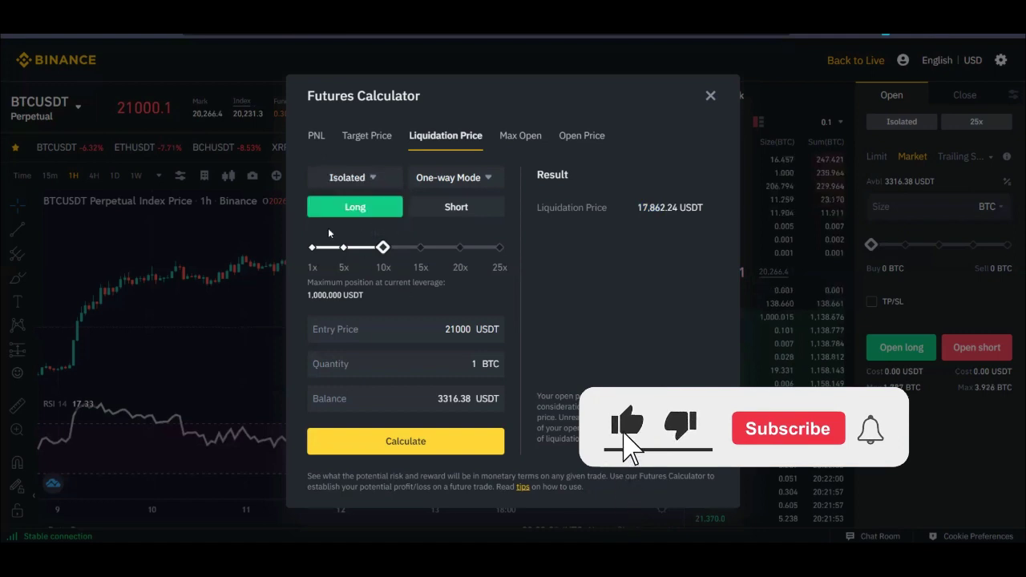
{"action": "left_click", "coordinate": [407, 443]}
{"action": "left_click_drag", "start_coordinate": [638, 208], "coordinate": [709, 210]}
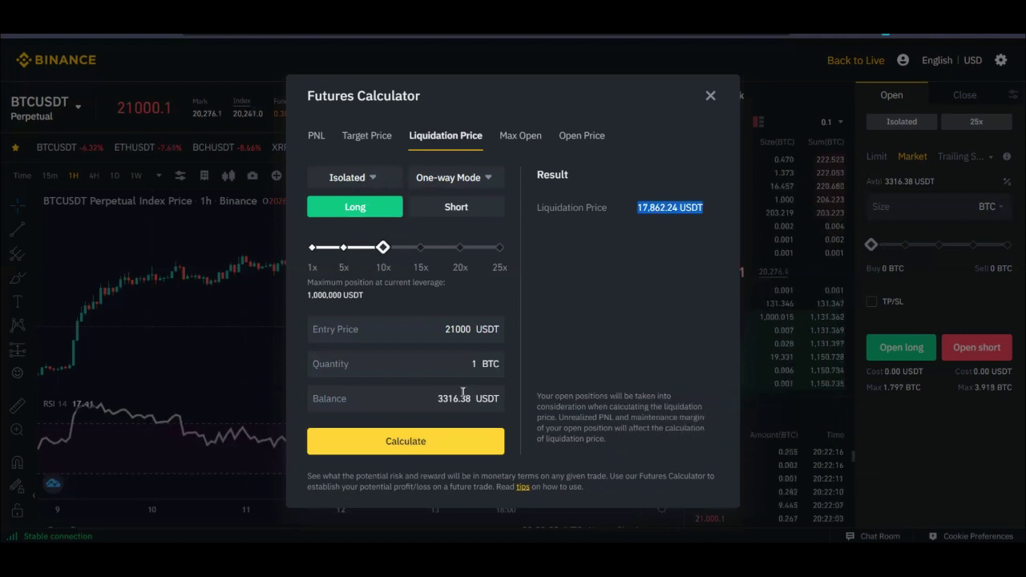
{"action": "left_click_drag", "start_coordinate": [458, 361], "coordinate": [479, 362]}
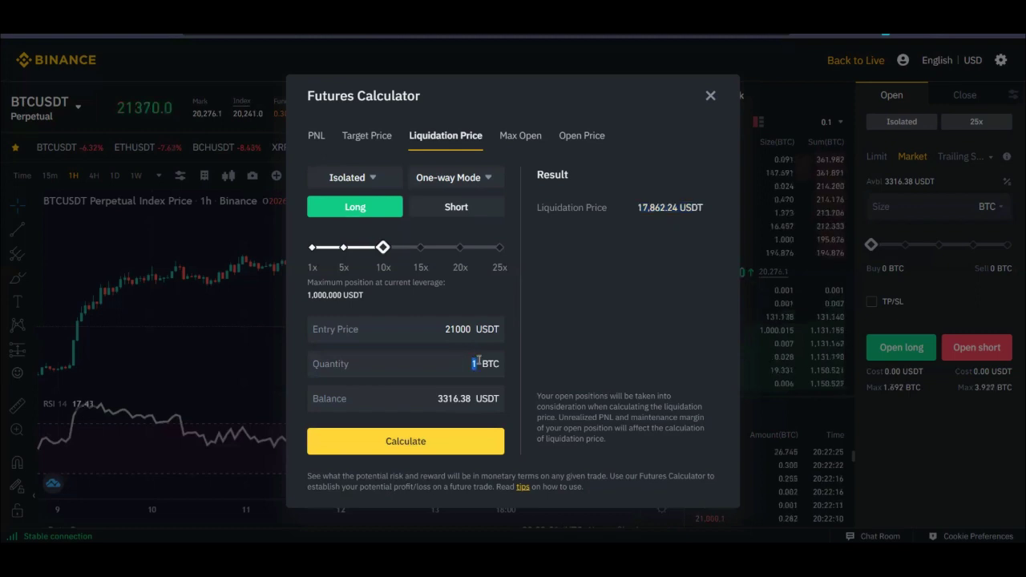
Set the balance to 1000 USDT and try to calculate the Isolated long position's liquidation price at 10x leverage.
{"action": "key", "text": "BackSpace"}
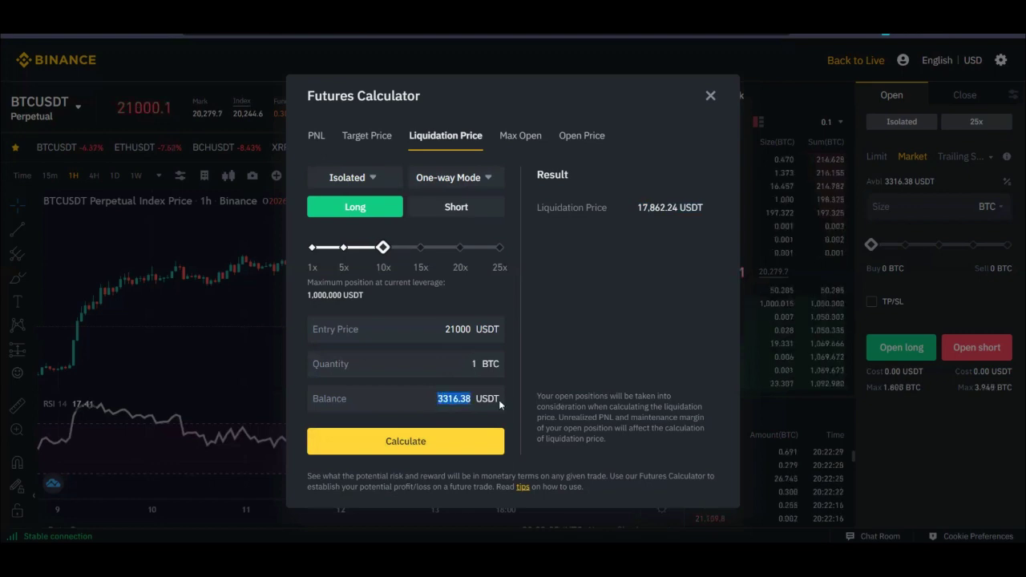
{"action": "type", "text": "1000"}
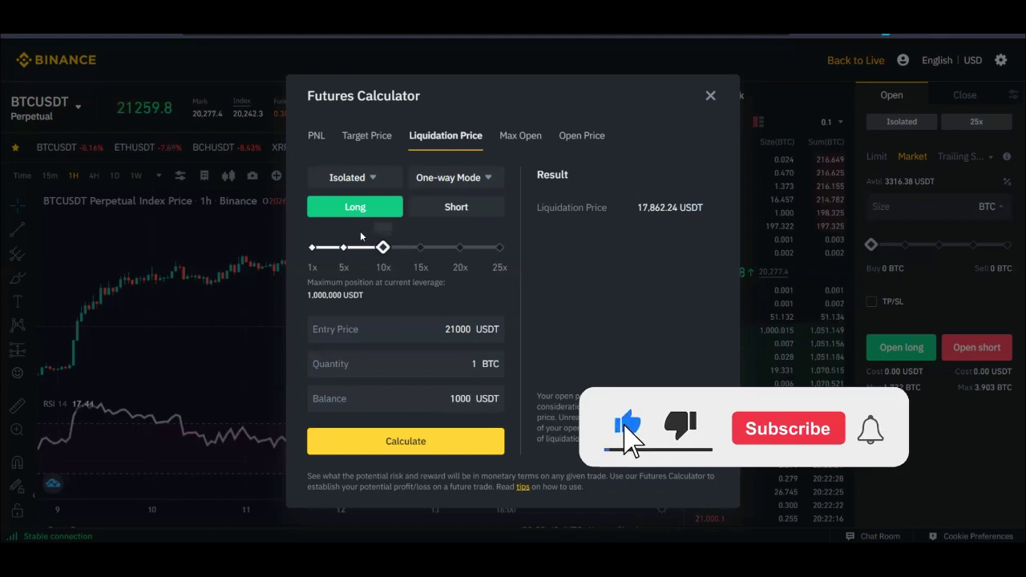
{"action": "left_click", "coordinate": [425, 442]}
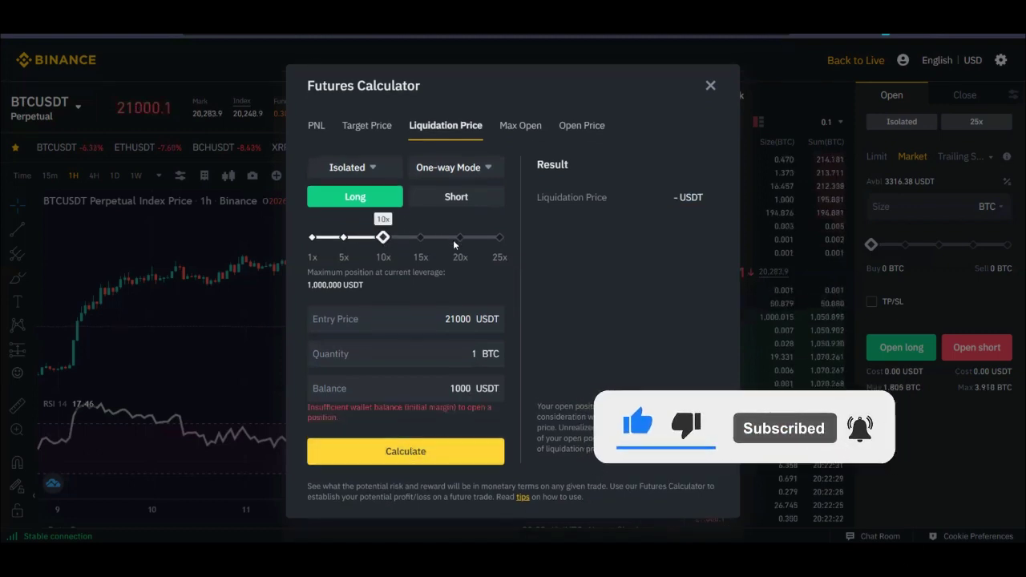
Raise the leverage to 20x and finally 25x, recalculating the liquidation price each time, and compare the result with the entry price.
{"action": "left_click_drag", "start_coordinate": [383, 236], "coordinate": [448, 265]}
{"action": "left_click", "coordinate": [408, 461]}
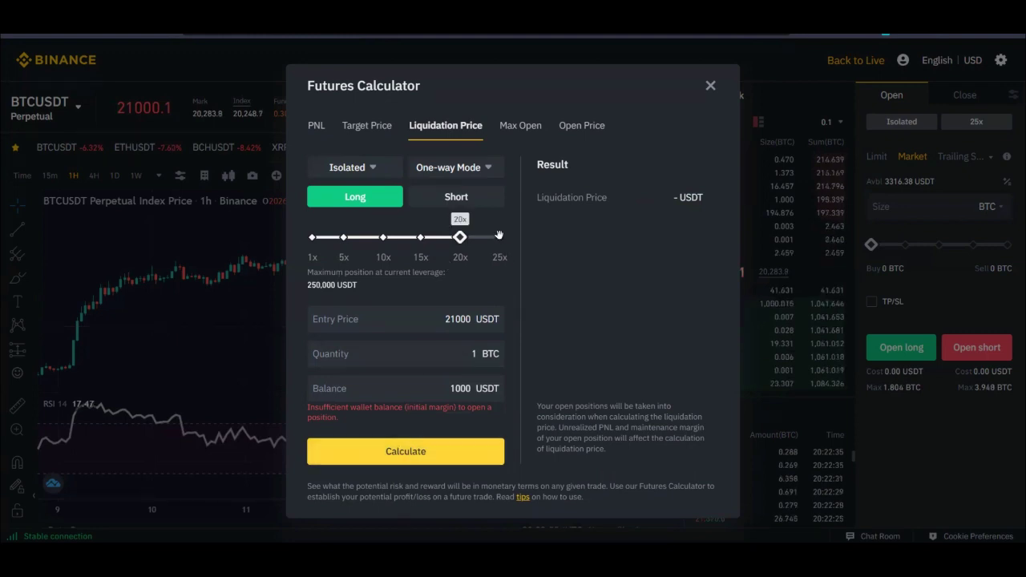
{"action": "left_click", "coordinate": [500, 237]}
{"action": "left_click", "coordinate": [416, 453]}
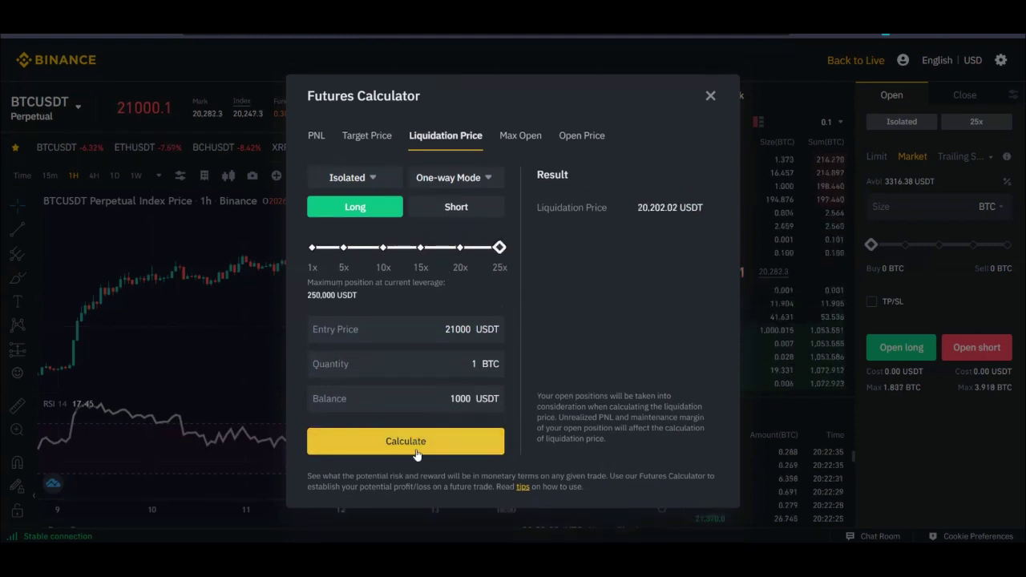
{"action": "left_click", "coordinate": [414, 440]}
{"action": "left_click", "coordinate": [413, 440]}
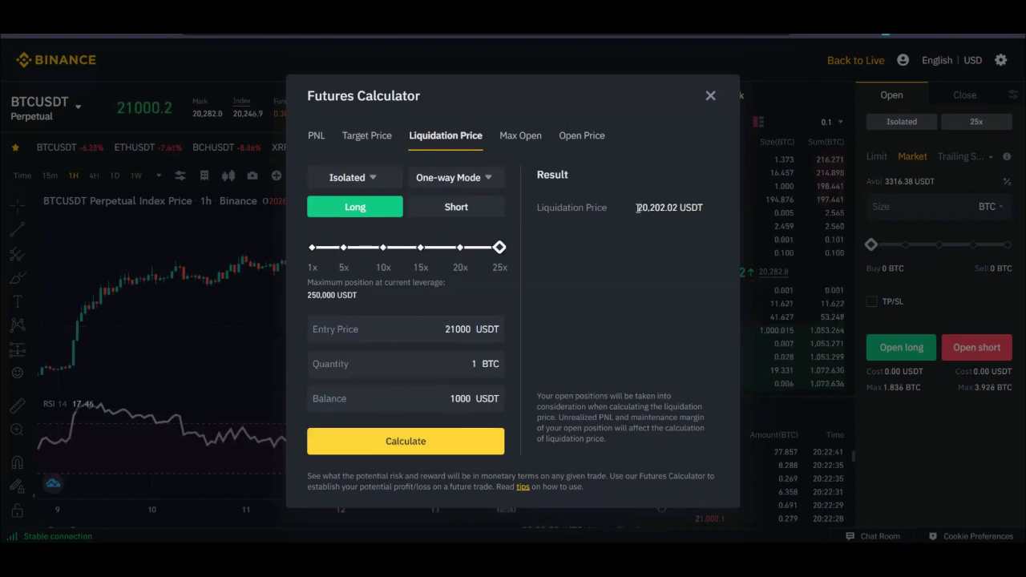
{"action": "left_click_drag", "start_coordinate": [670, 212], "coordinate": [683, 213]}
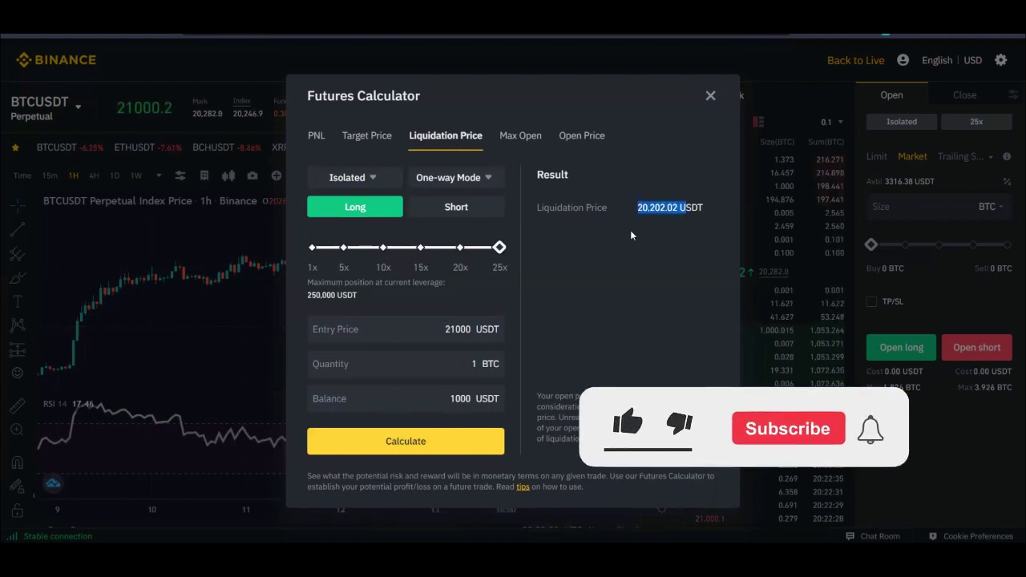
{"action": "left_click_drag", "start_coordinate": [447, 329], "coordinate": [471, 329]}
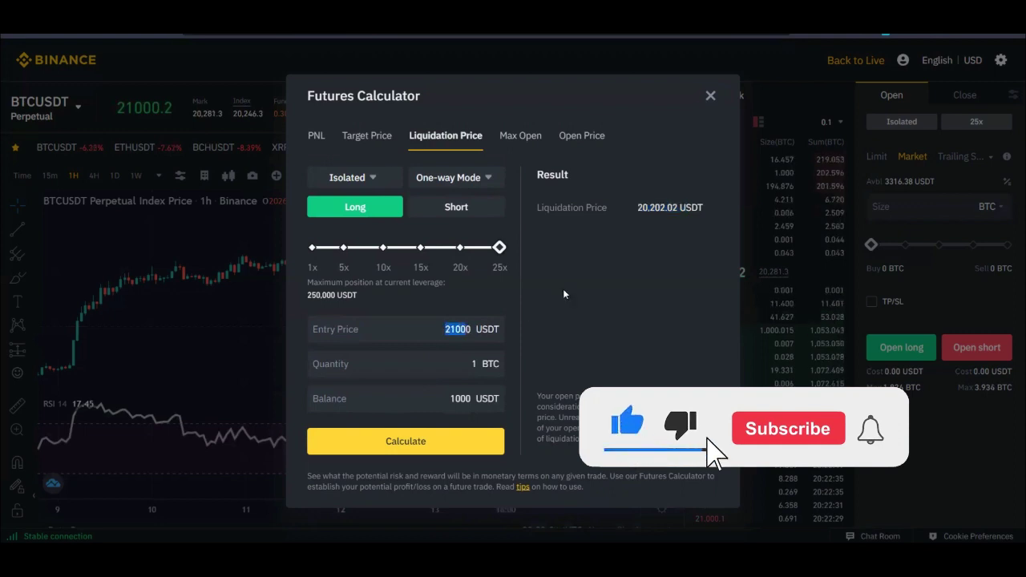
{"action": "left_click_drag", "start_coordinate": [638, 210], "coordinate": [666, 210]}
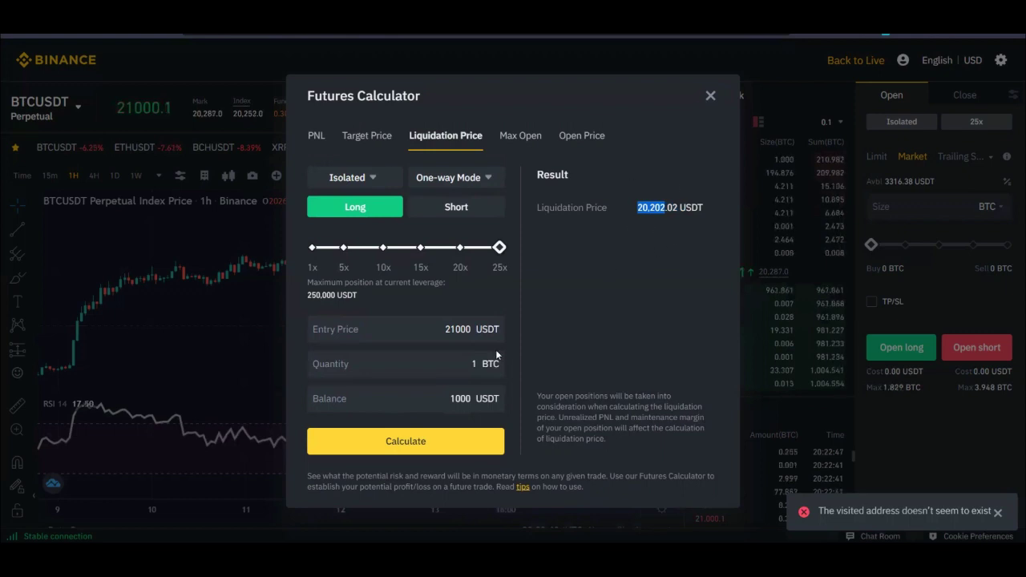
Set the quantity to 0.05 BTC, recalculate the long position's liquidation price and review it.
{"action": "left_click", "coordinate": [468, 364]}
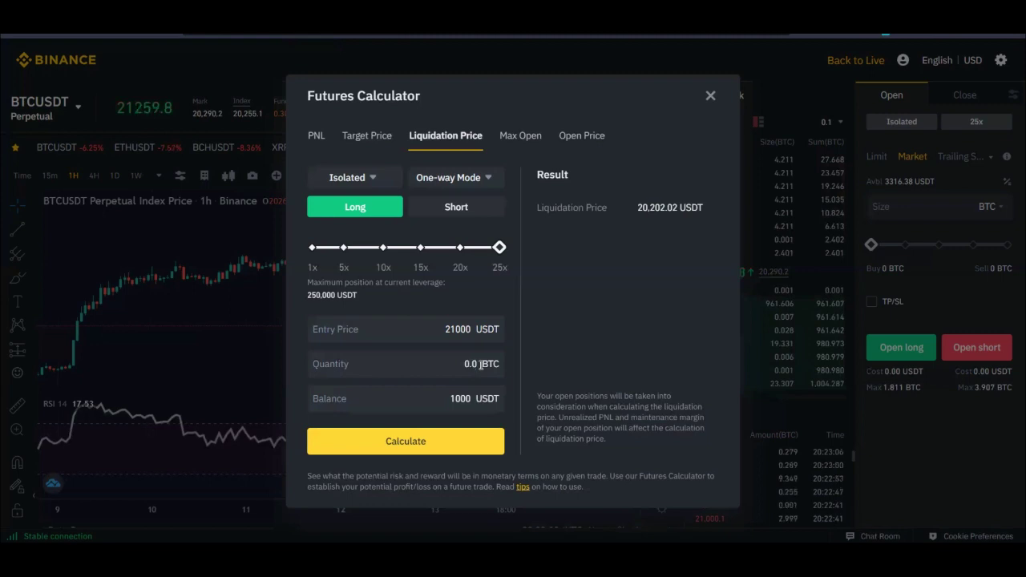
{"action": "type", "text": "5"}
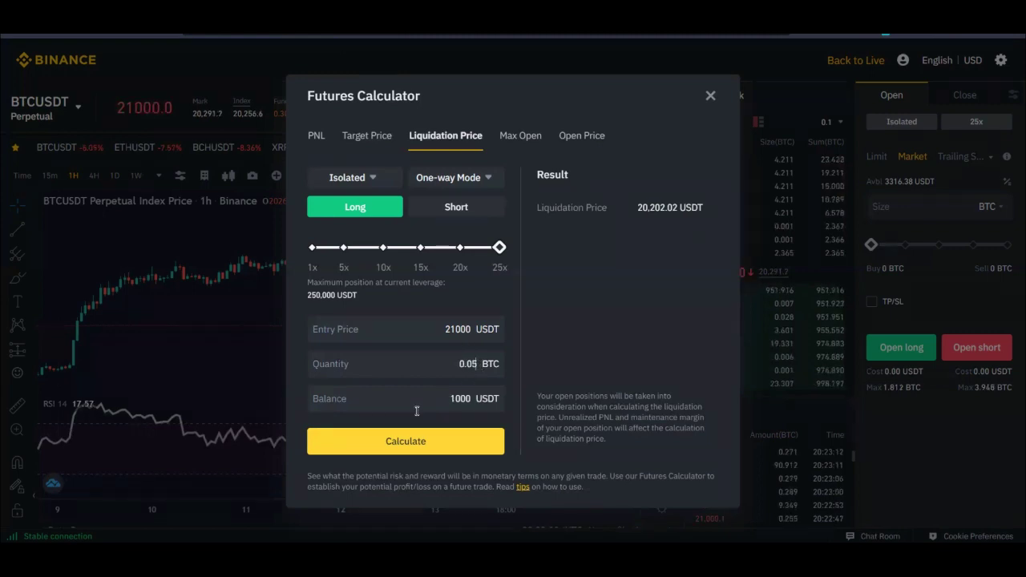
{"action": "left_click_drag", "start_coordinate": [445, 397], "coordinate": [479, 398]}
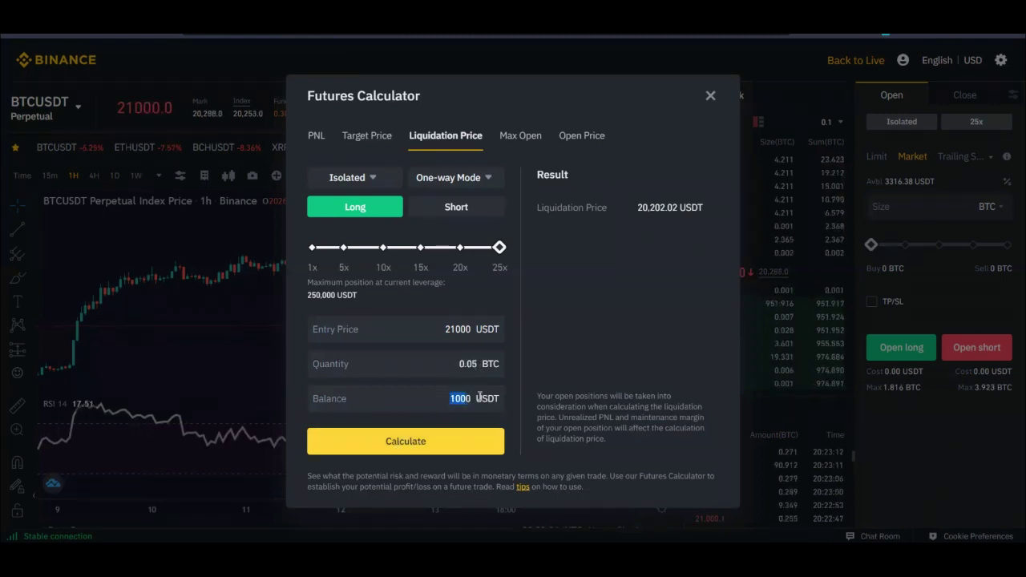
{"action": "left_click", "coordinate": [408, 447]}
{"action": "left_click", "coordinate": [407, 443]}
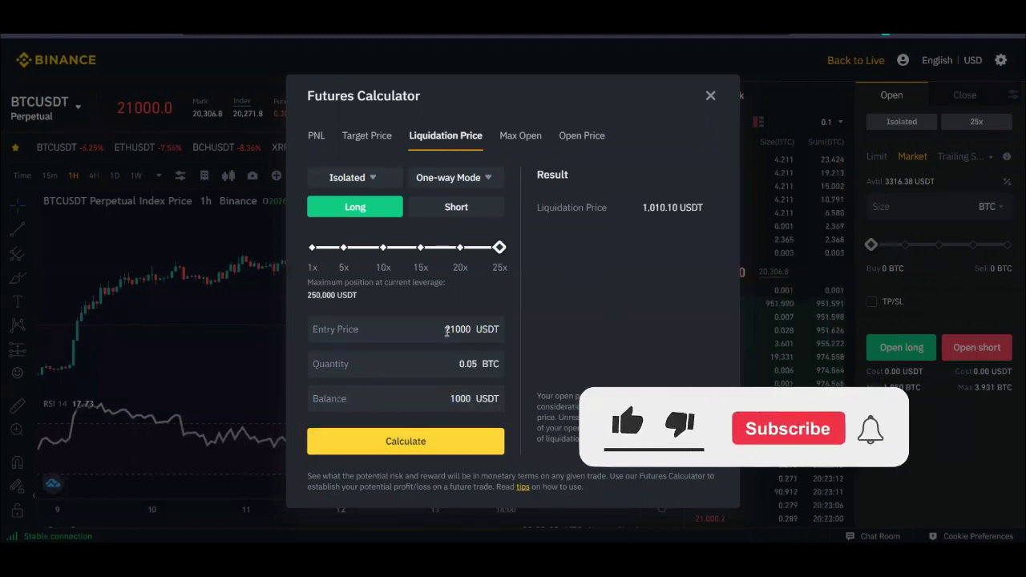
{"action": "left_click_drag", "start_coordinate": [644, 209], "coordinate": [671, 208]}
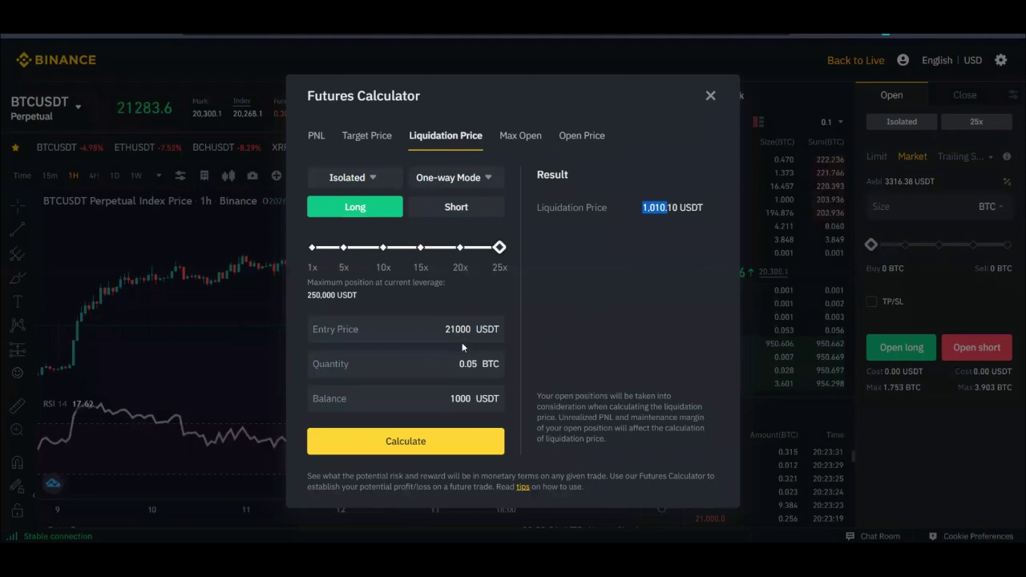
Lower the leverage to 10x, recalculate the liquidation price and review it against the quantity and balance.
{"action": "mouse_move", "coordinate": [499, 248]}
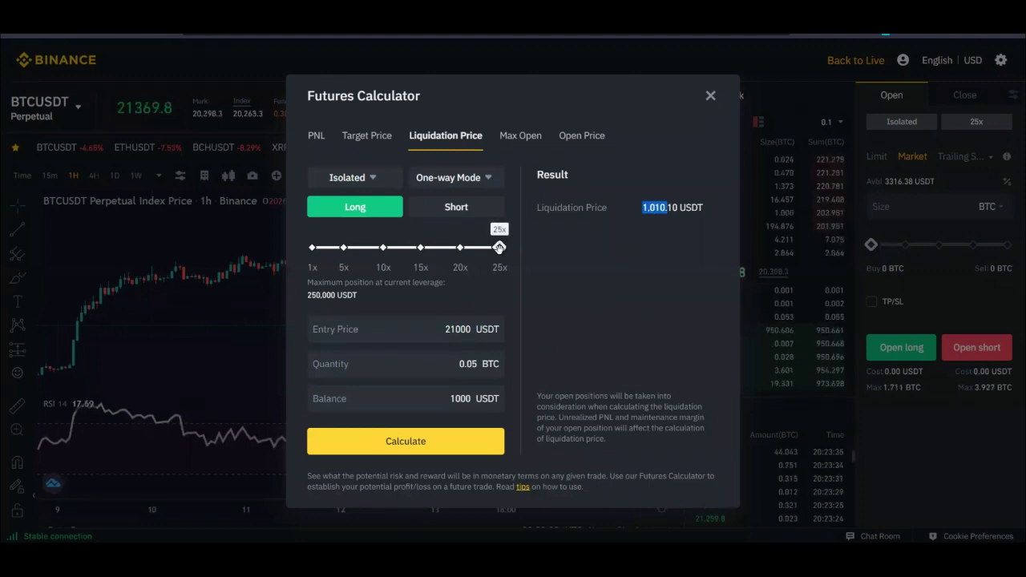
{"action": "left_click", "coordinate": [383, 248]}
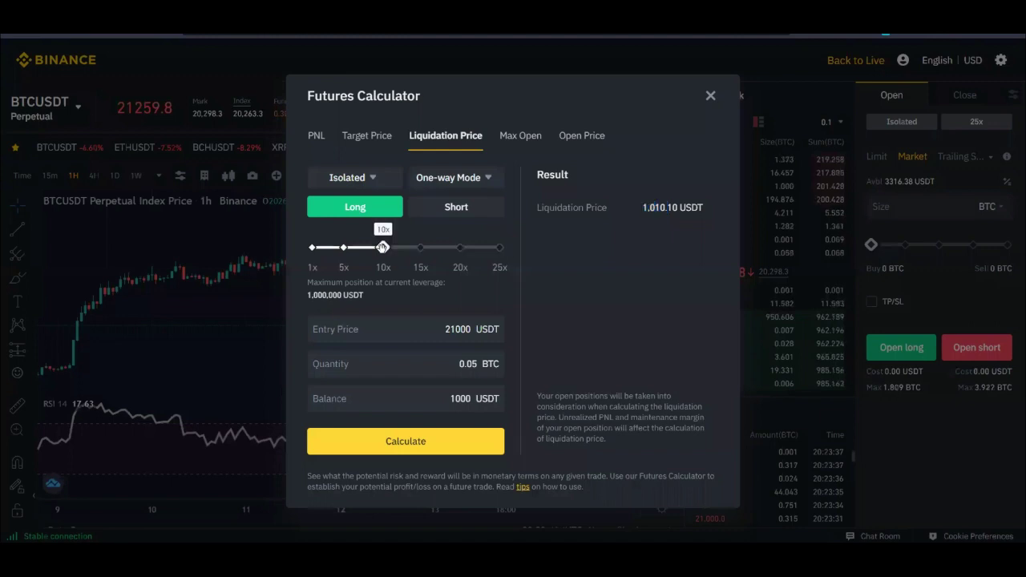
{"action": "left_click", "coordinate": [408, 446]}
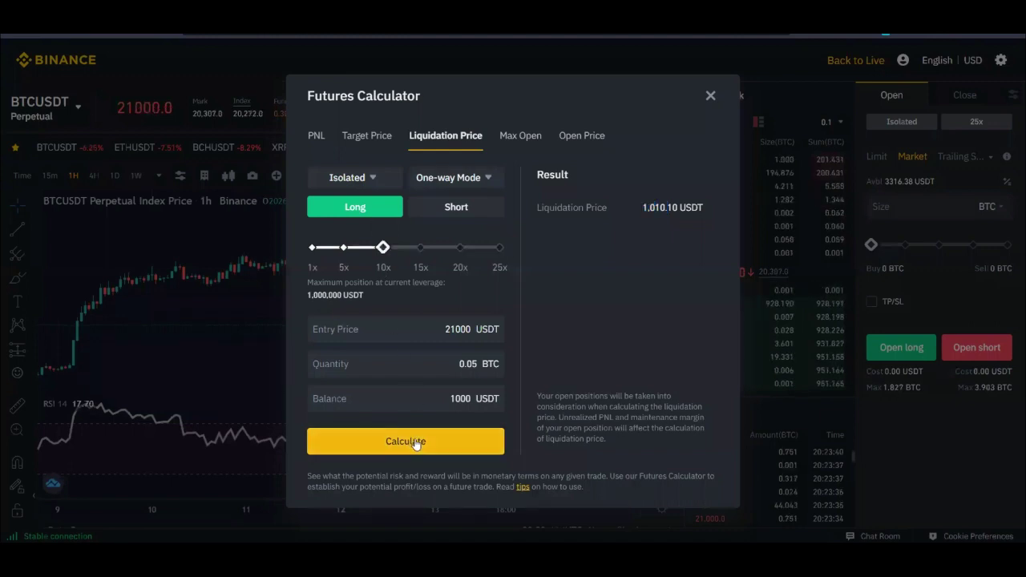
{"action": "double_click", "coordinate": [458, 400]}
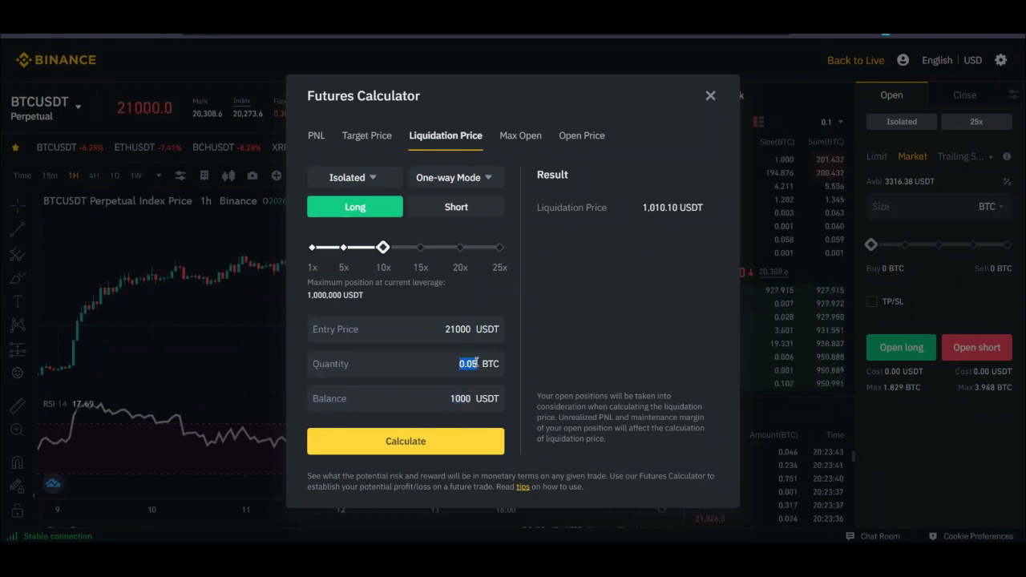
{"action": "double_click", "coordinate": [456, 400]}
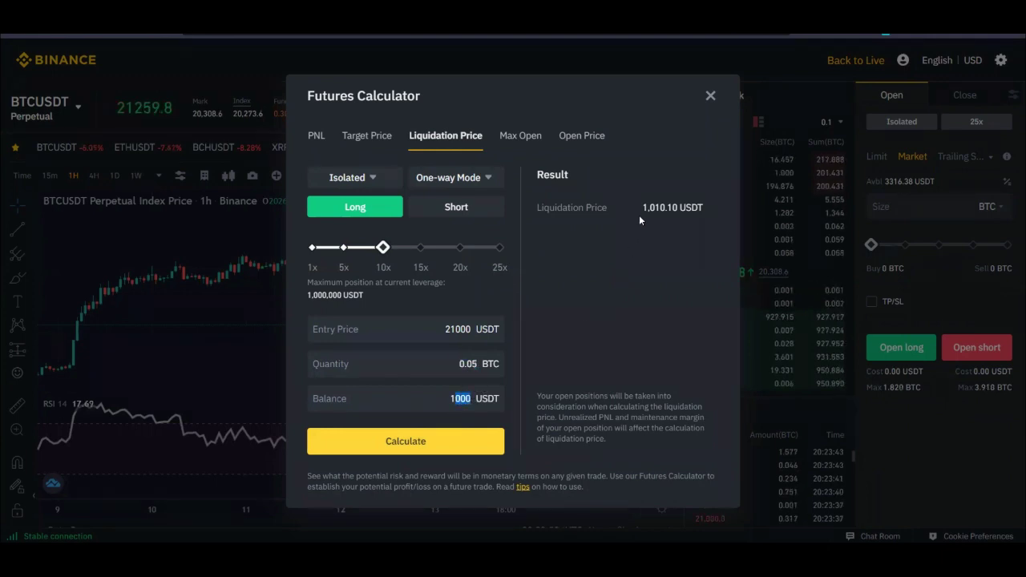
{"action": "left_click_drag", "start_coordinate": [643, 207], "coordinate": [676, 205]}
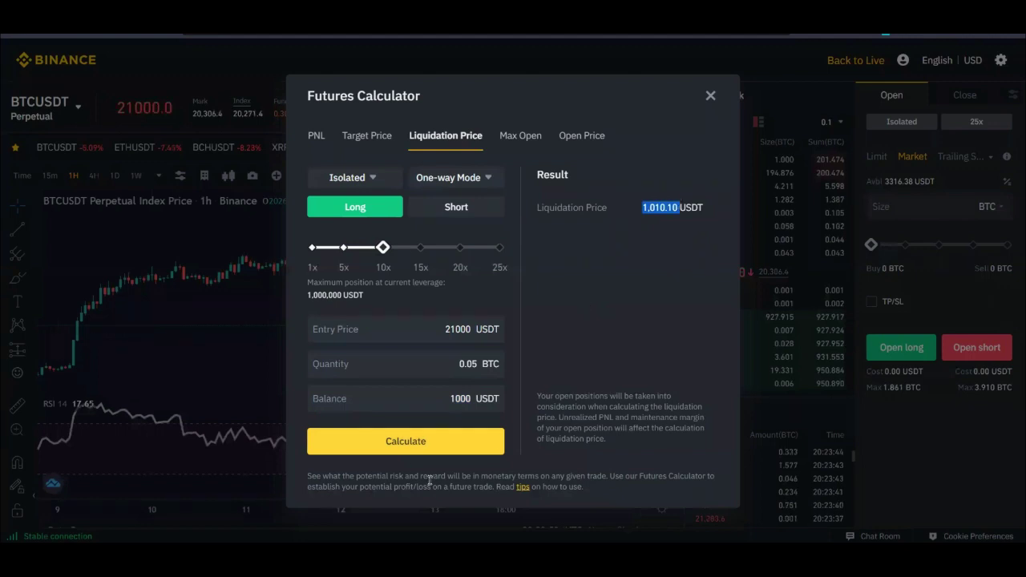
Try to calculate the long position's liquidation price with a balance of 100 USDT.
{"action": "double_click", "coordinate": [460, 397]}
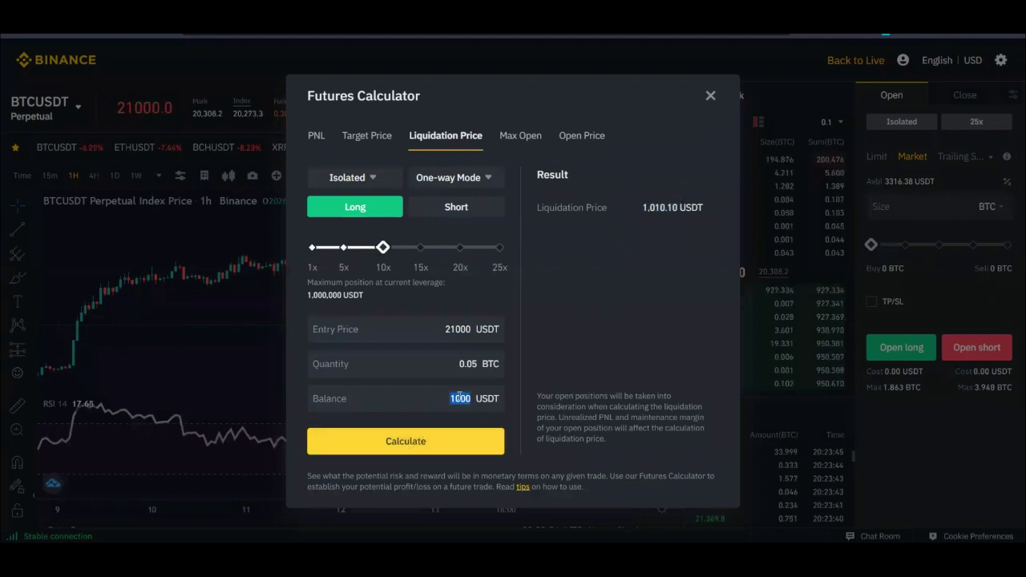
{"action": "type", "text": "10"}
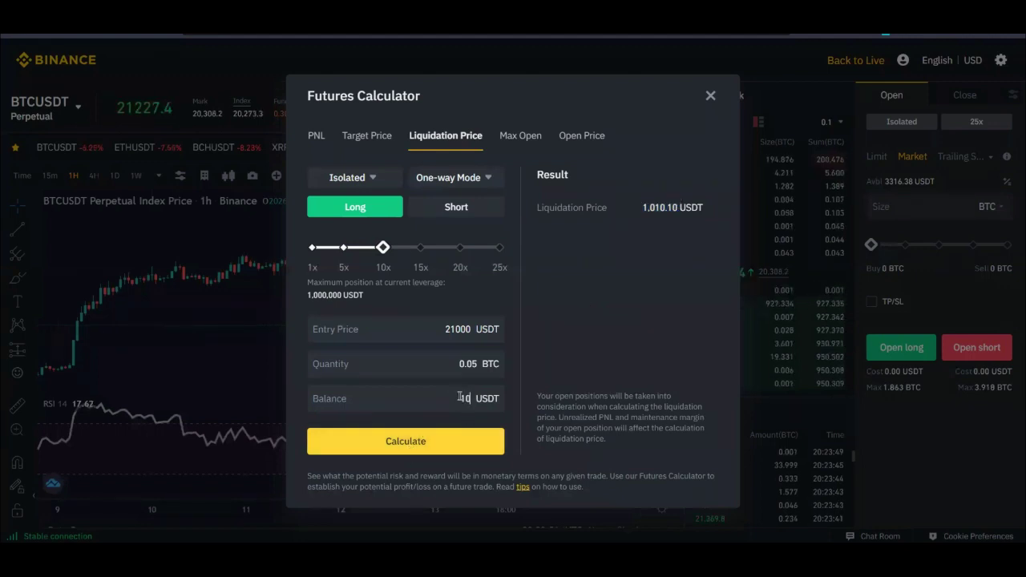
{"action": "type", "text": "0"}
{"action": "left_click", "coordinate": [393, 446]}
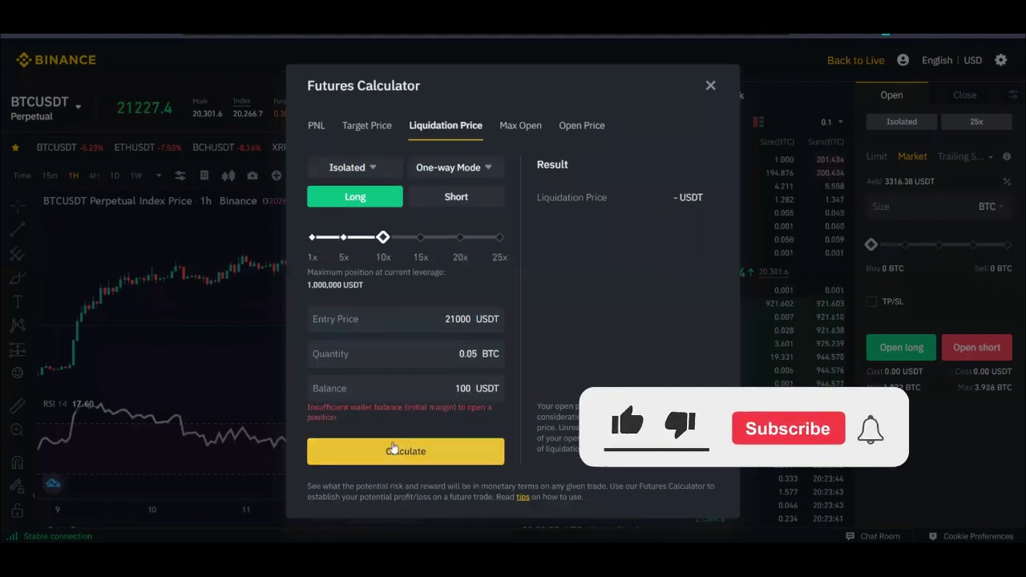
Set the balance to 500 USDT, recalculate the long position's liquidation price and review it.
{"action": "double_click", "coordinate": [471, 388]}
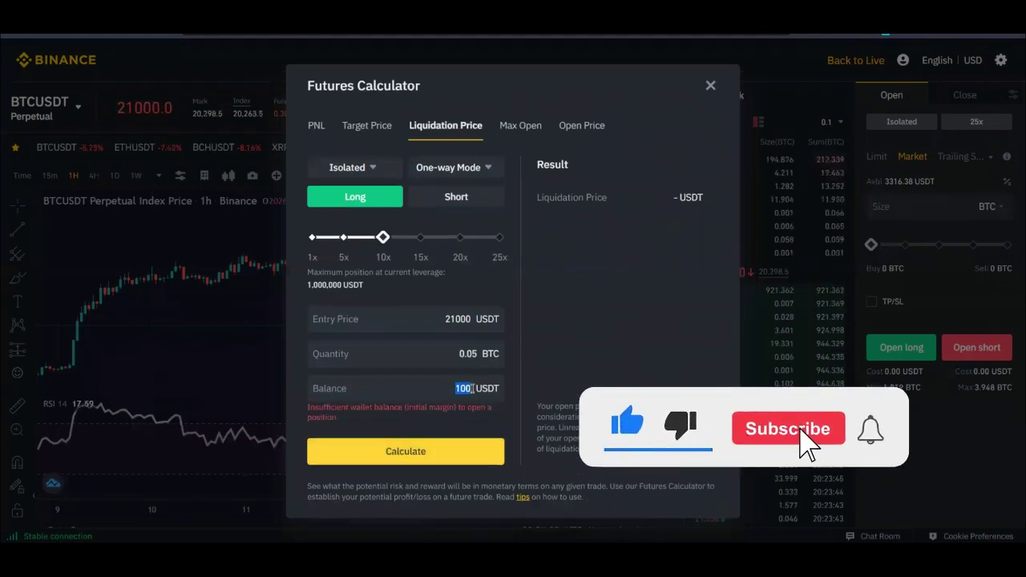
{"action": "left_click", "coordinate": [465, 354]}
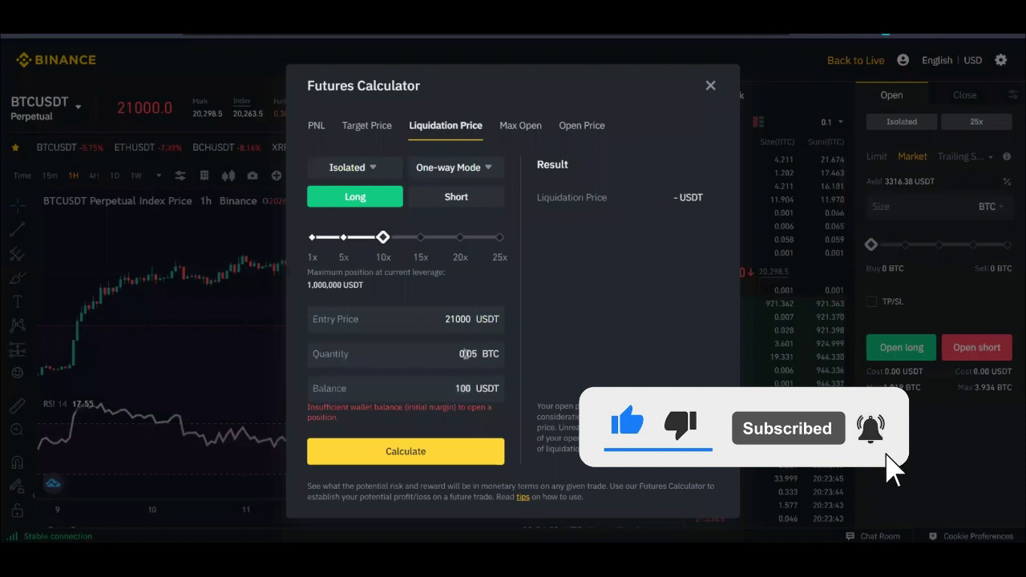
{"action": "double_click", "coordinate": [462, 388]}
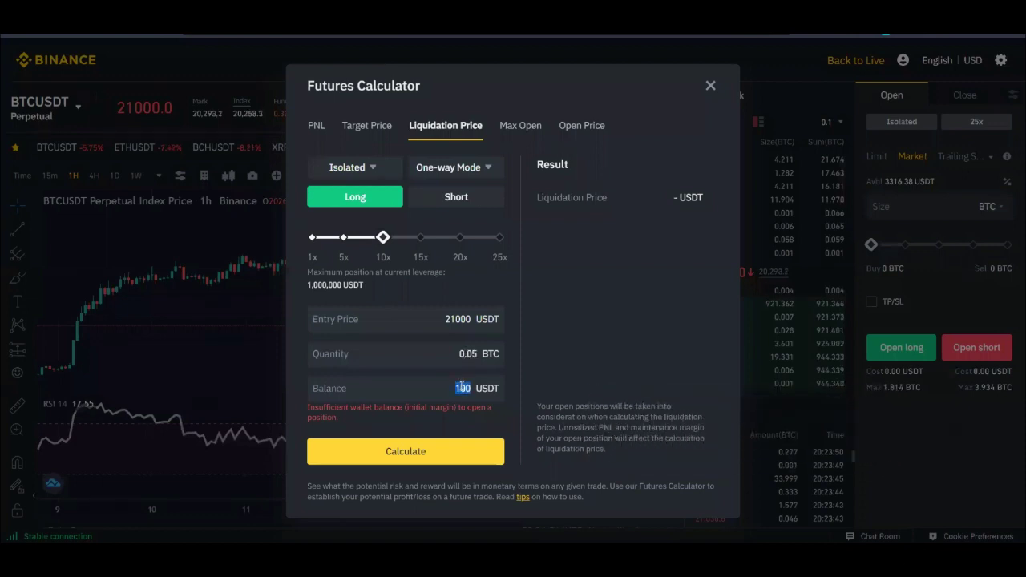
{"action": "type", "text": "500"}
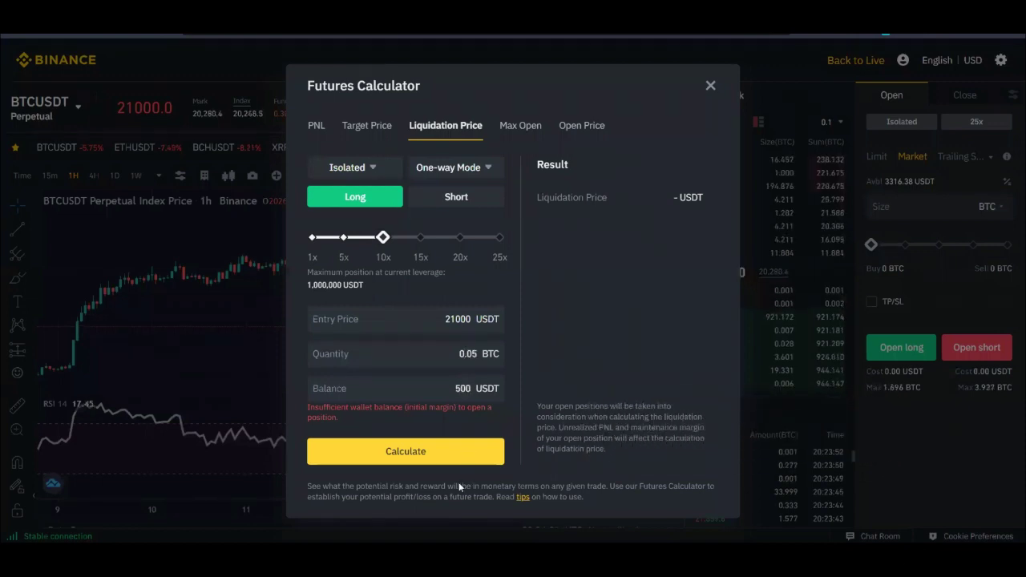
{"action": "left_click", "coordinate": [407, 459]}
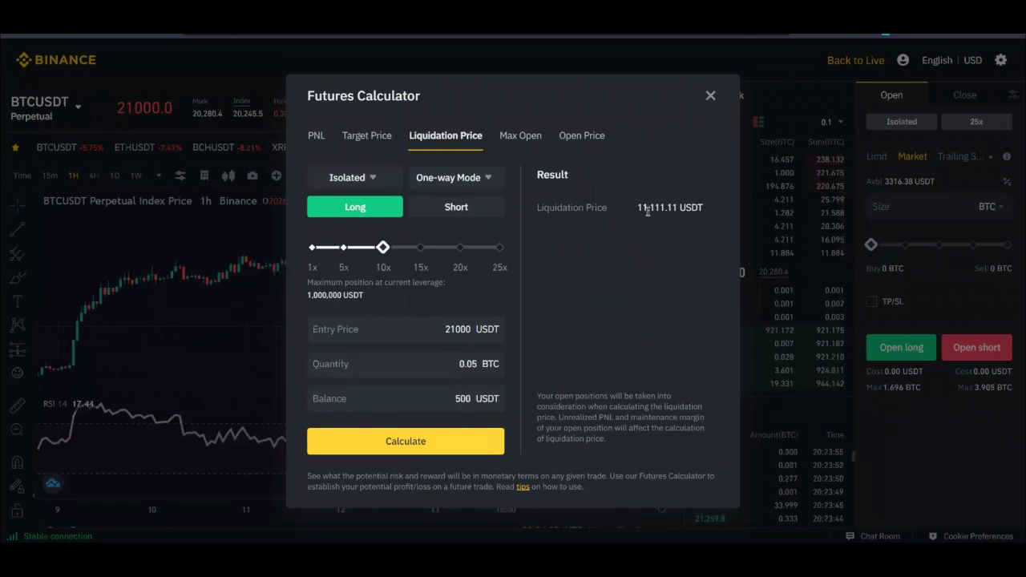
{"action": "left_click_drag", "start_coordinate": [663, 207], "coordinate": [638, 207]}
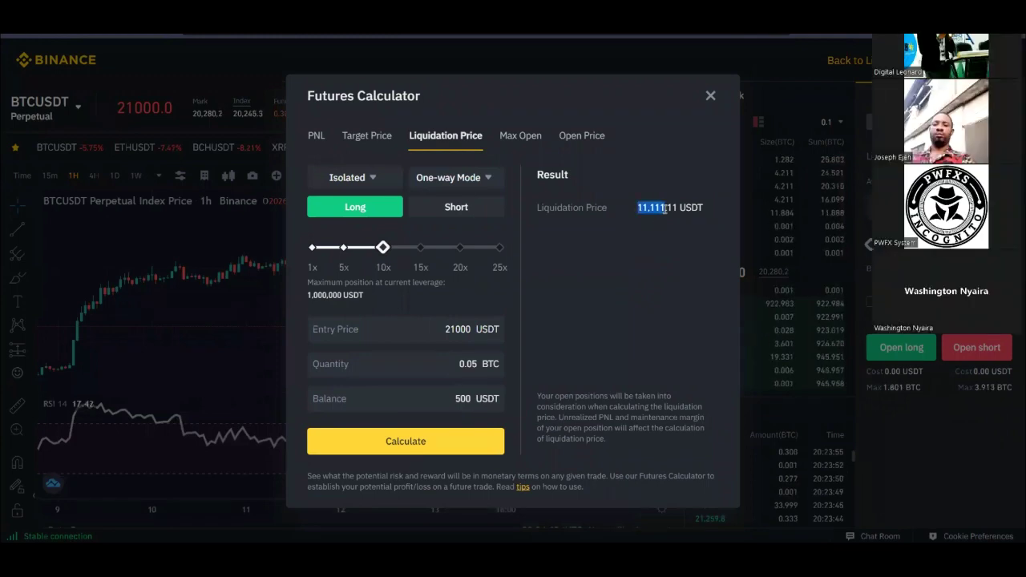
Change the position to Short, recalculate its liquidation price with the same inputs and review it.
{"action": "left_click", "coordinate": [450, 209]}
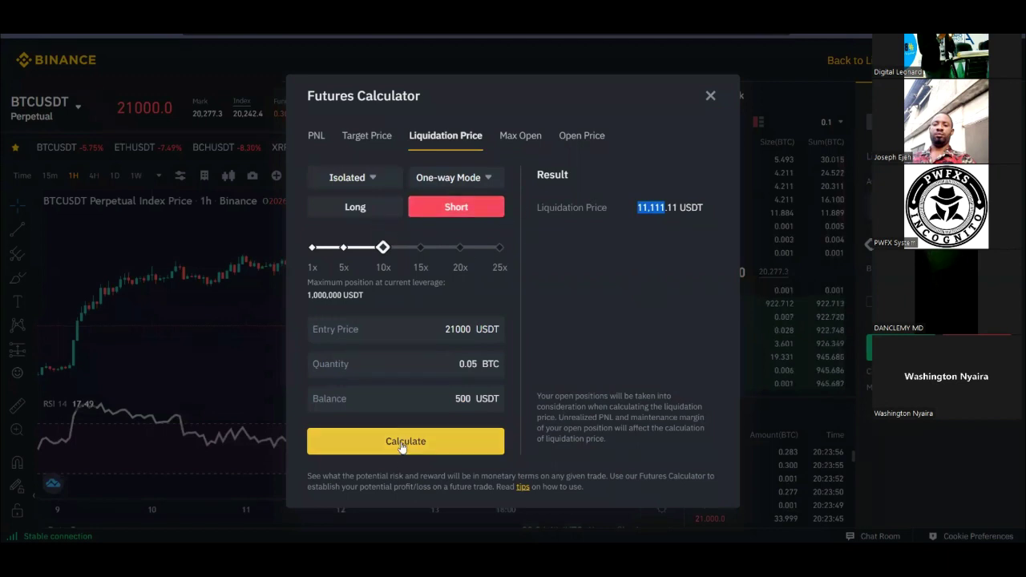
{"action": "left_click_drag", "start_coordinate": [637, 207], "coordinate": [703, 209]}
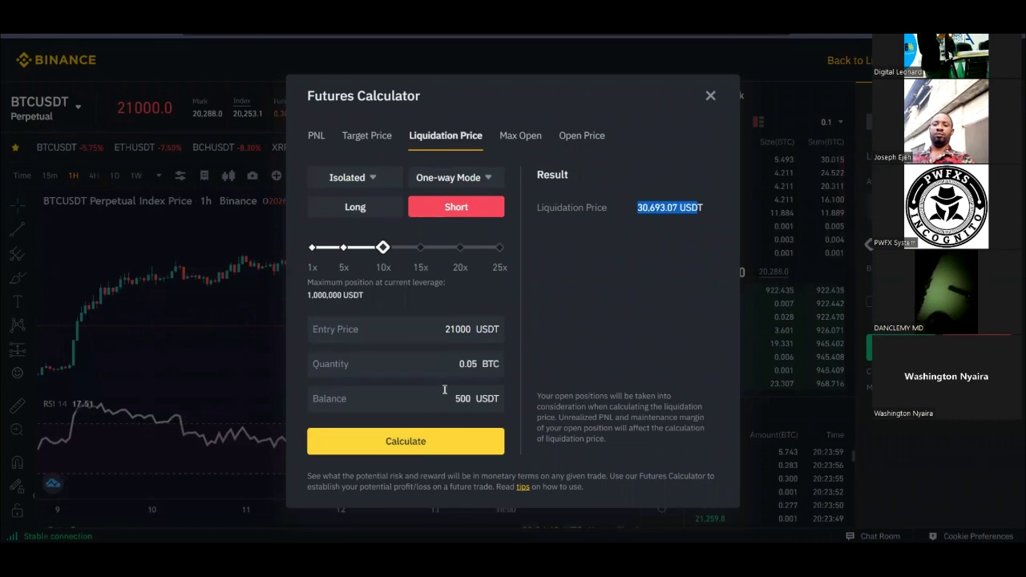
Check the available position modes, keep One-way Mode and open the Max Open calculator.
{"action": "left_click", "coordinate": [468, 178]}
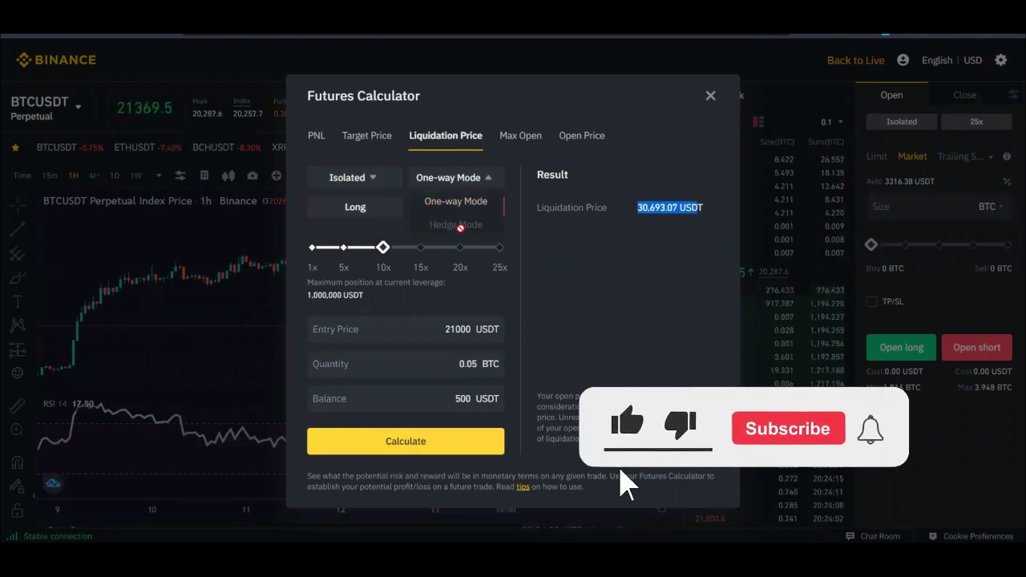
{"action": "left_click", "coordinate": [440, 177]}
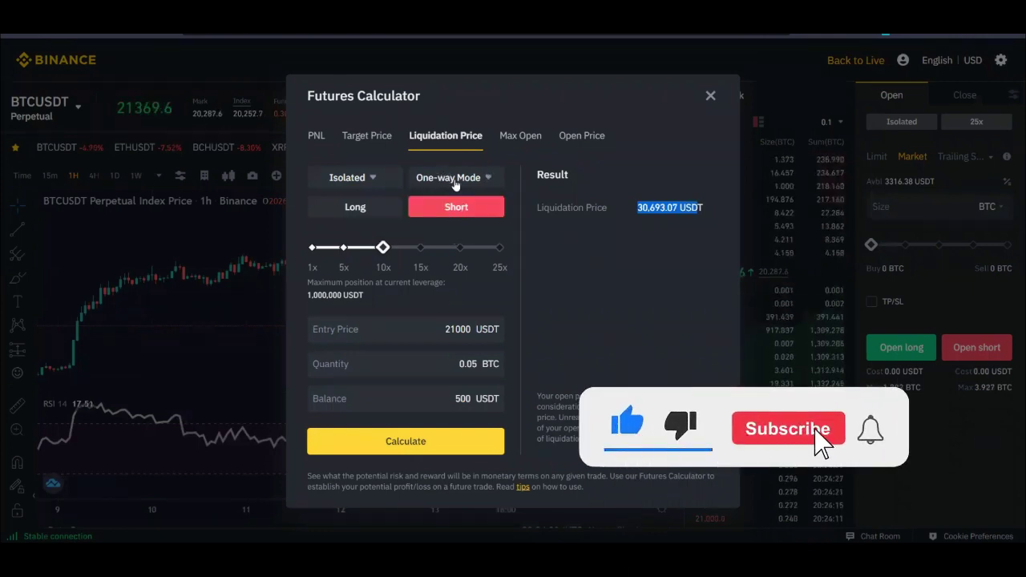
{"action": "left_click", "coordinate": [441, 185]}
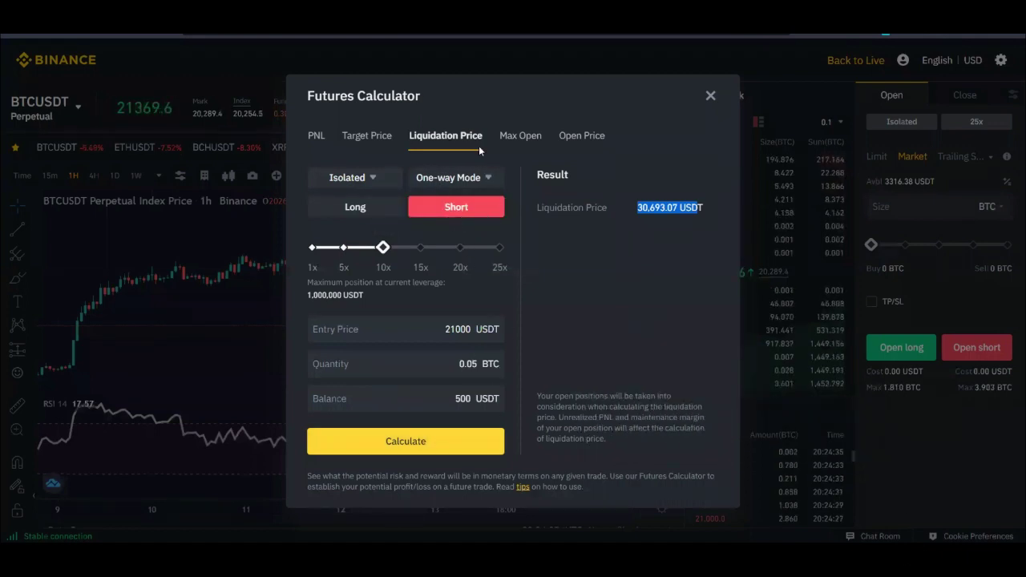
{"action": "left_click", "coordinate": [517, 135]}
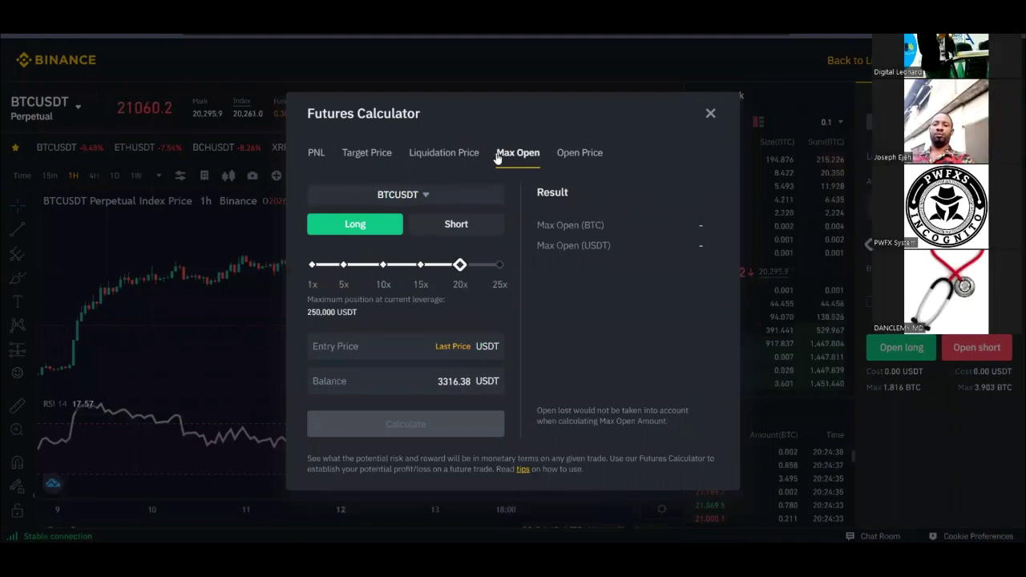
Look through the contracts available in the Max Open calculator and keep BTCUSDT.
{"action": "left_click", "coordinate": [429, 198]}
{"action": "scroll", "coordinate": [412, 310], "scroll_direction": "down", "scroll_amount": 6}
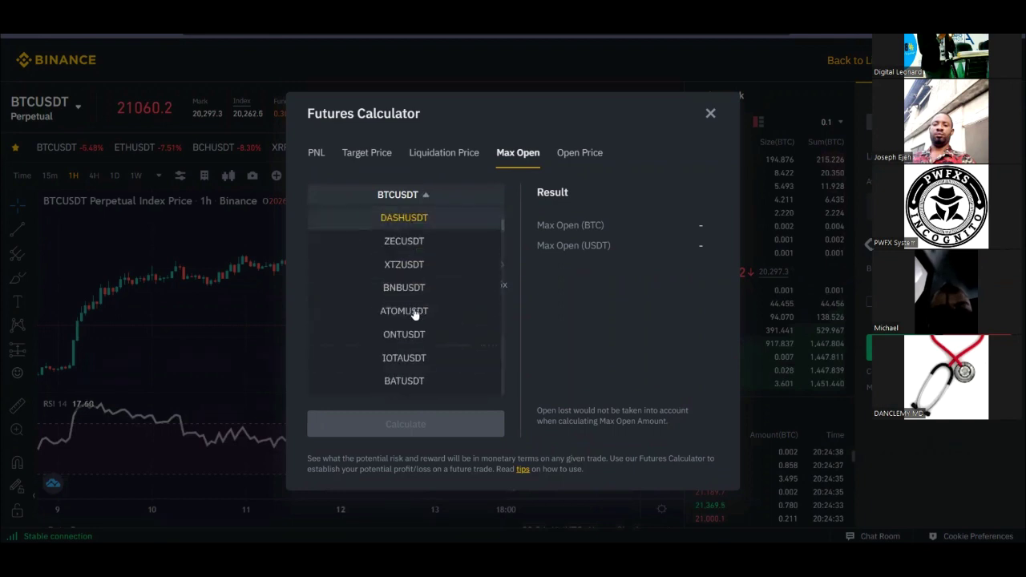
{"action": "scroll", "coordinate": [409, 313], "scroll_direction": "up", "scroll_amount": 6}
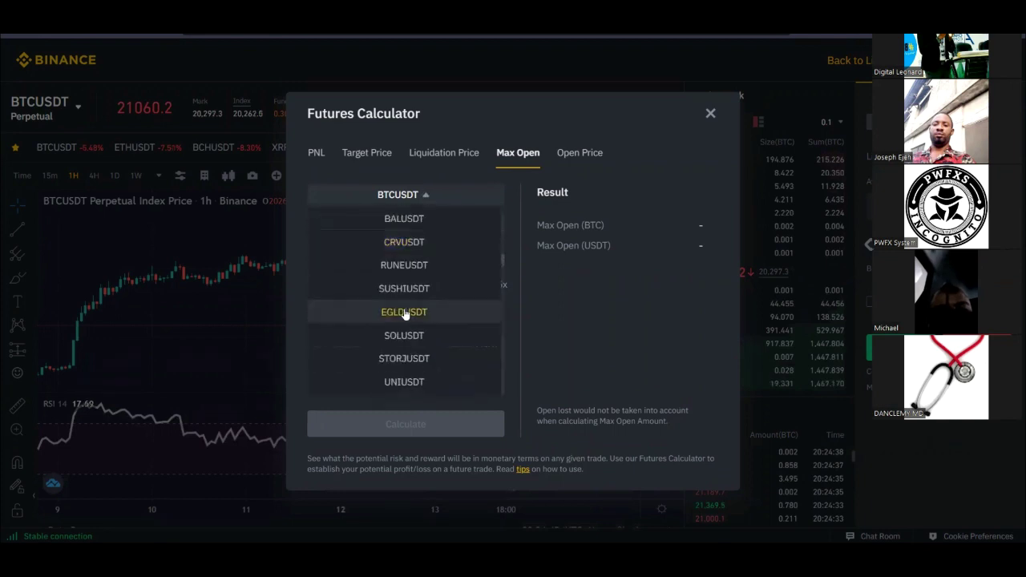
{"action": "left_click", "coordinate": [431, 198]}
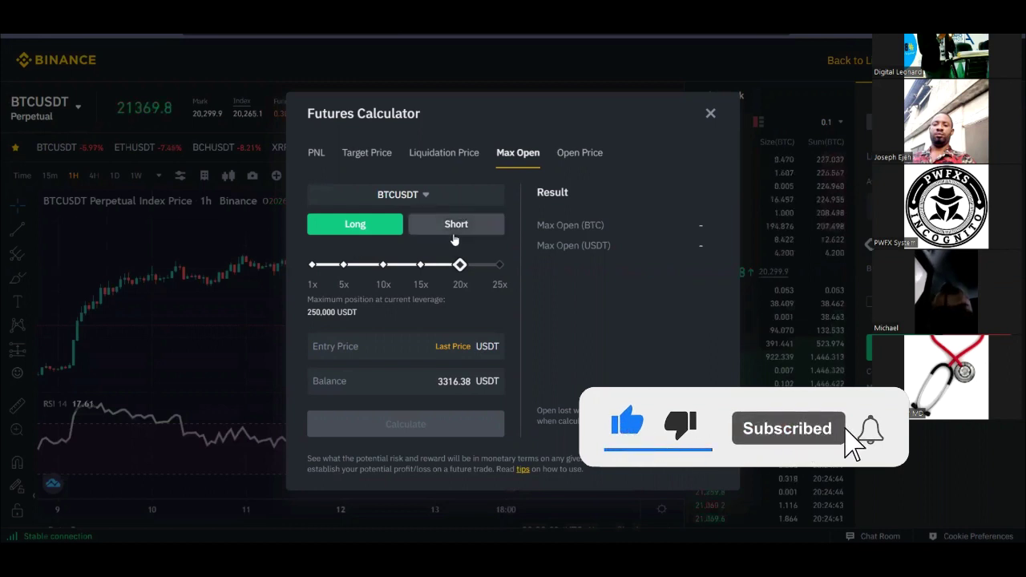
{"action": "left_click", "coordinate": [423, 196]}
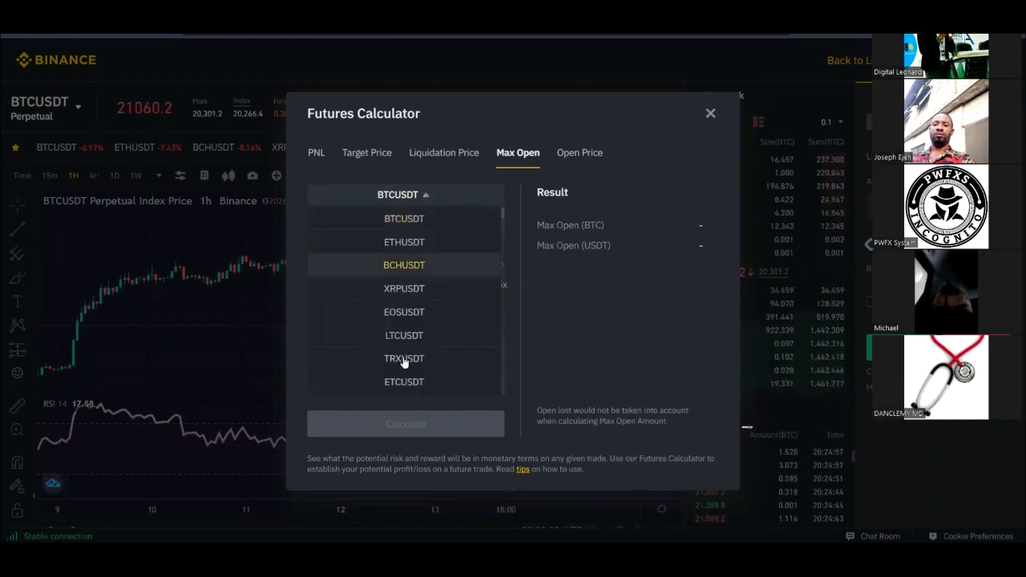
{"action": "left_click", "coordinate": [420, 197]}
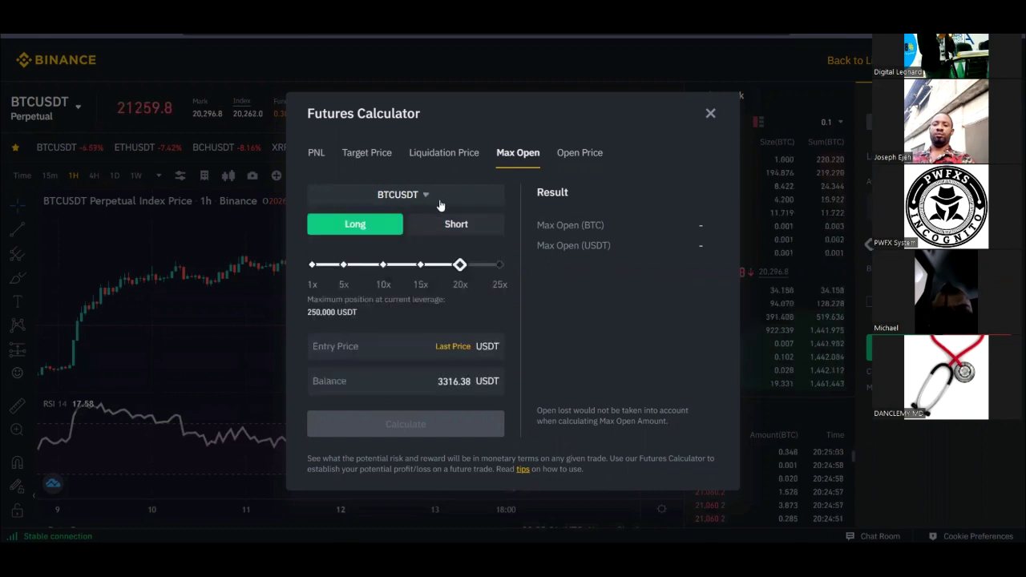
Calculate the long position's max open at 10x leverage with an entry price of 21000 USDT and the existing balance, and review the result.
{"action": "left_click", "coordinate": [383, 266]}
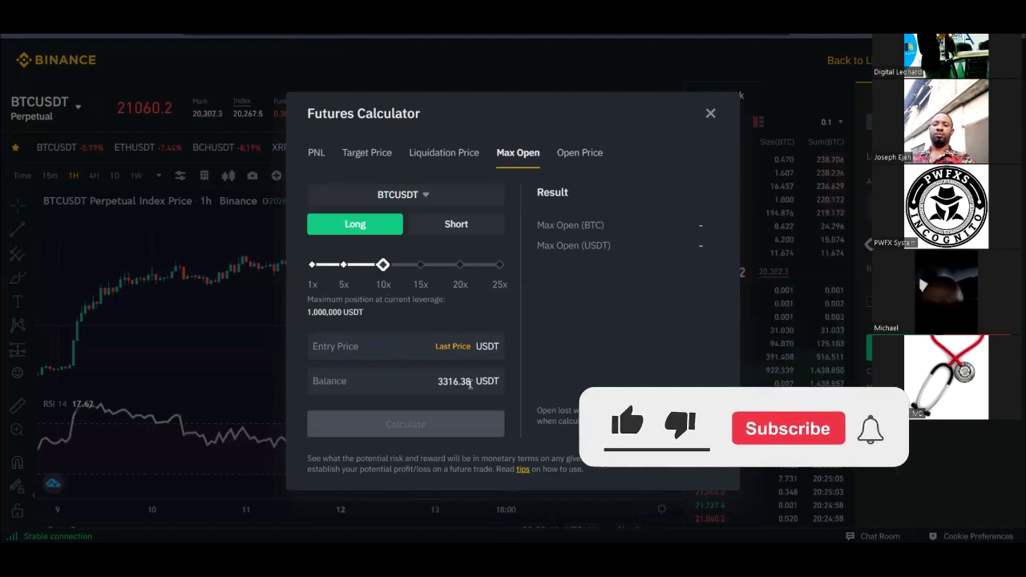
{"action": "left_click_drag", "start_coordinate": [437, 383], "coordinate": [475, 385]}
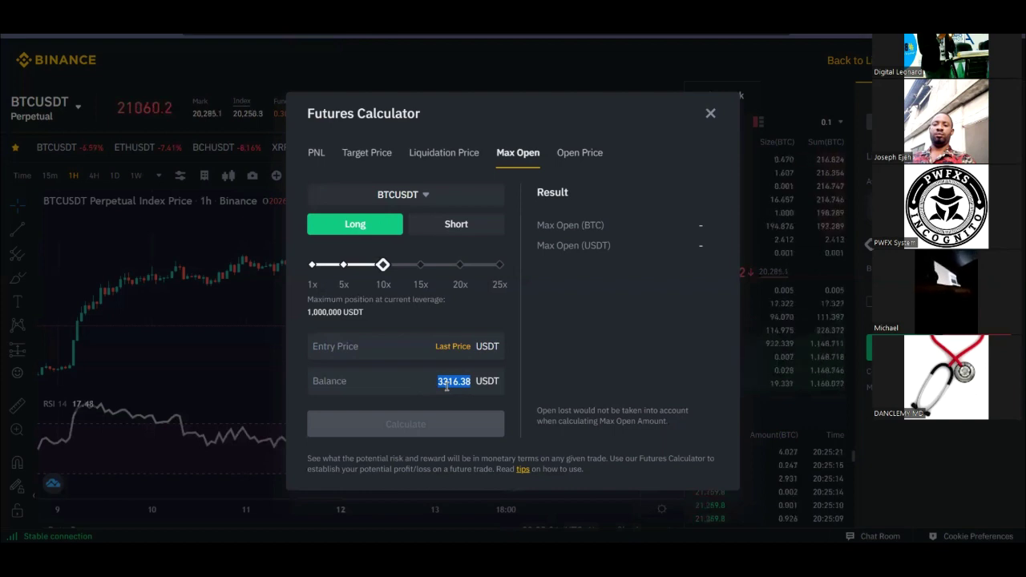
{"action": "left_click", "coordinate": [452, 388]}
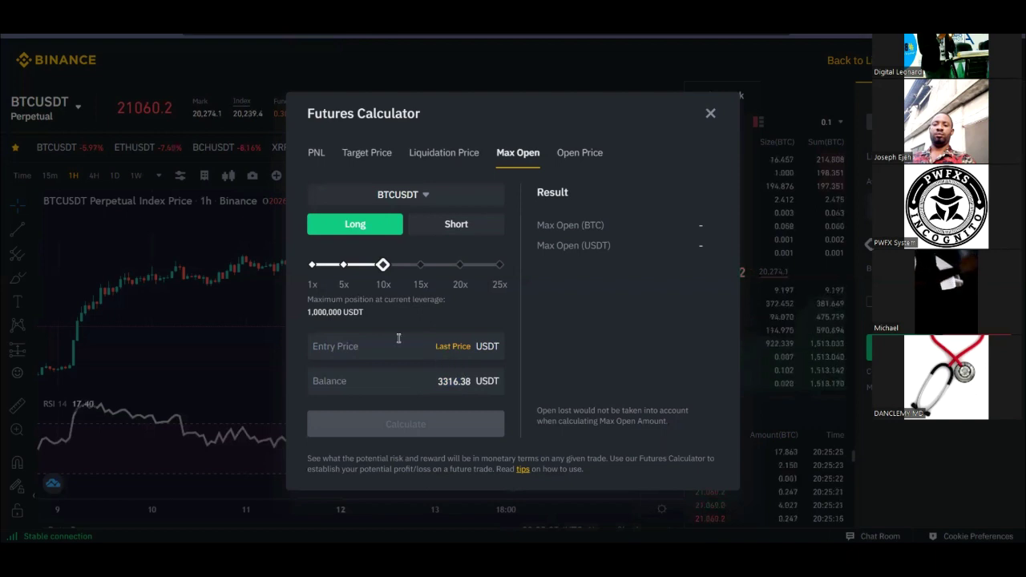
{"action": "type", "text": "21"}
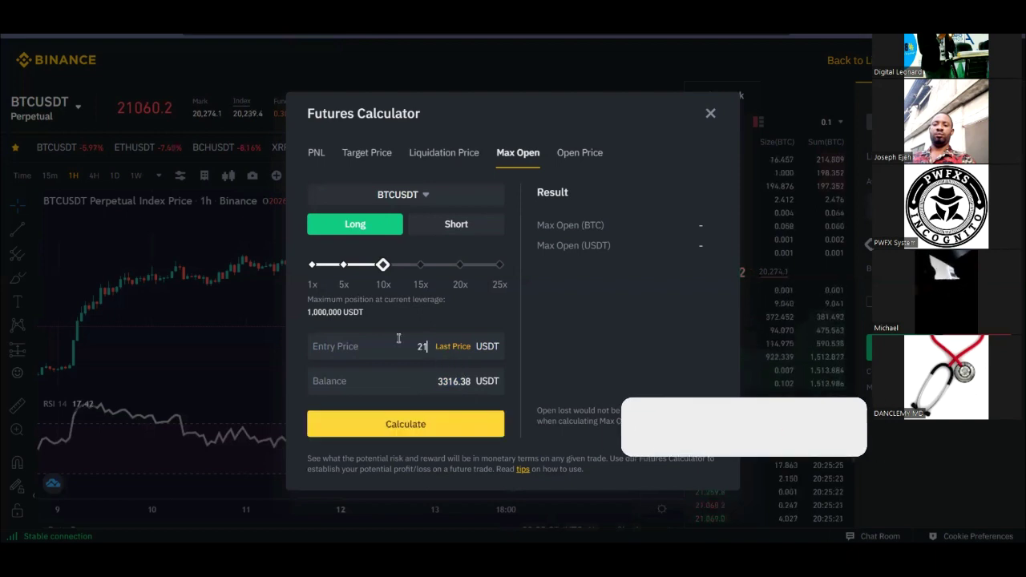
{"action": "type", "text": "000"}
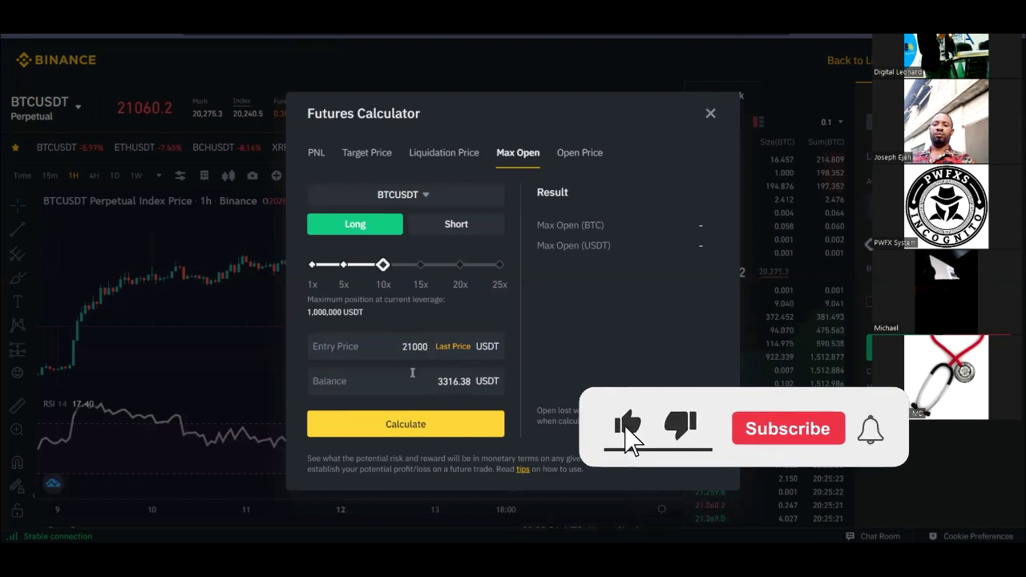
{"action": "left_click", "coordinate": [407, 431]}
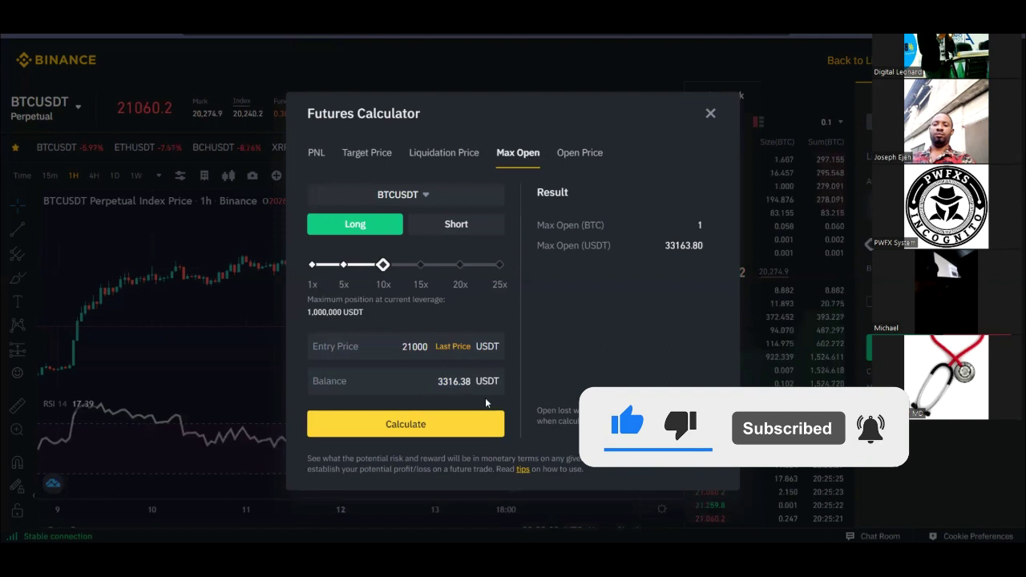
{"action": "left_click_drag", "start_coordinate": [438, 382], "coordinate": [473, 385]}
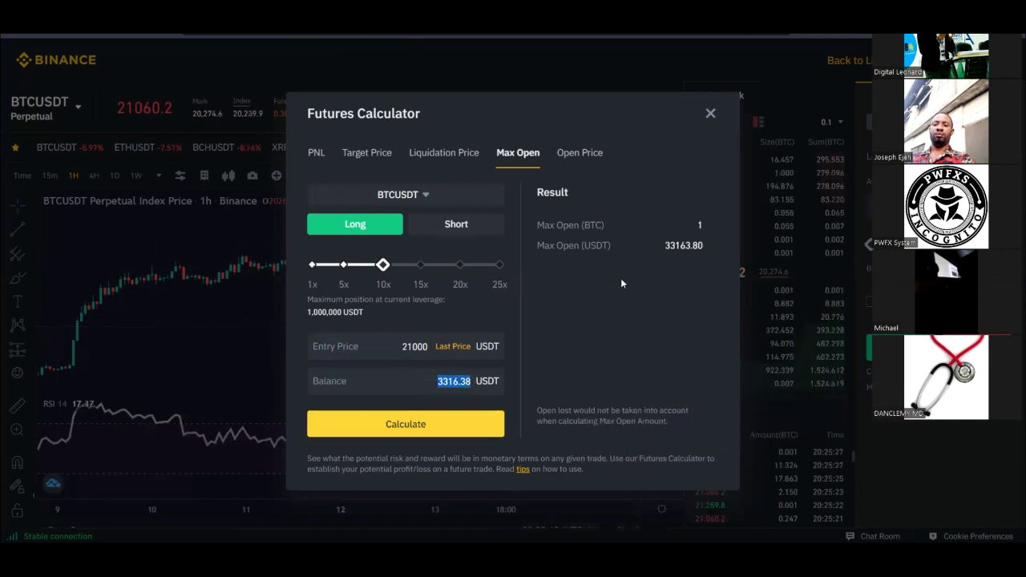
{"action": "double_click", "coordinate": [701, 225]}
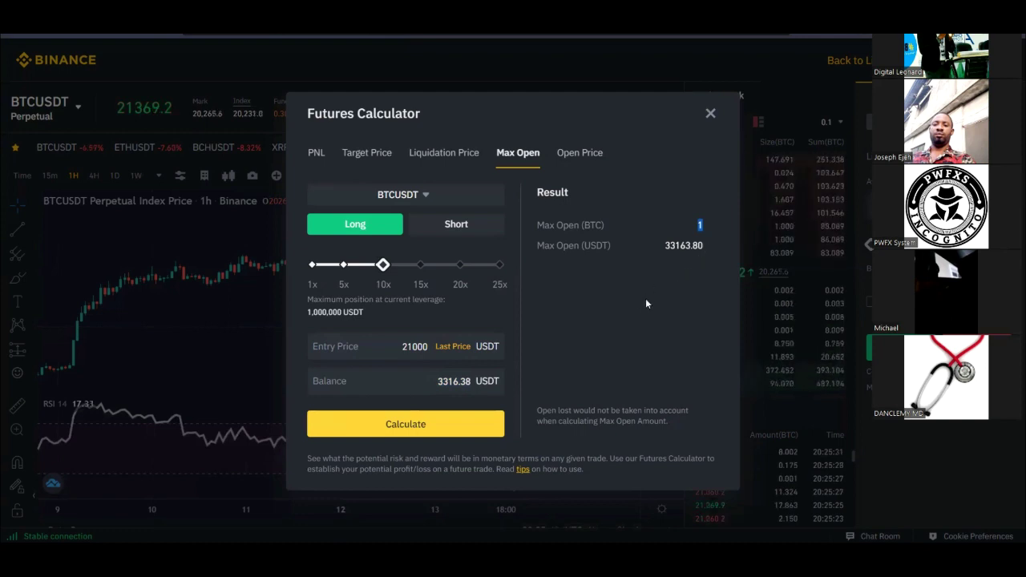
Change the position to Short, recalculate the max open with the same inputs and review the USDT result.
{"action": "left_click", "coordinate": [449, 225]}
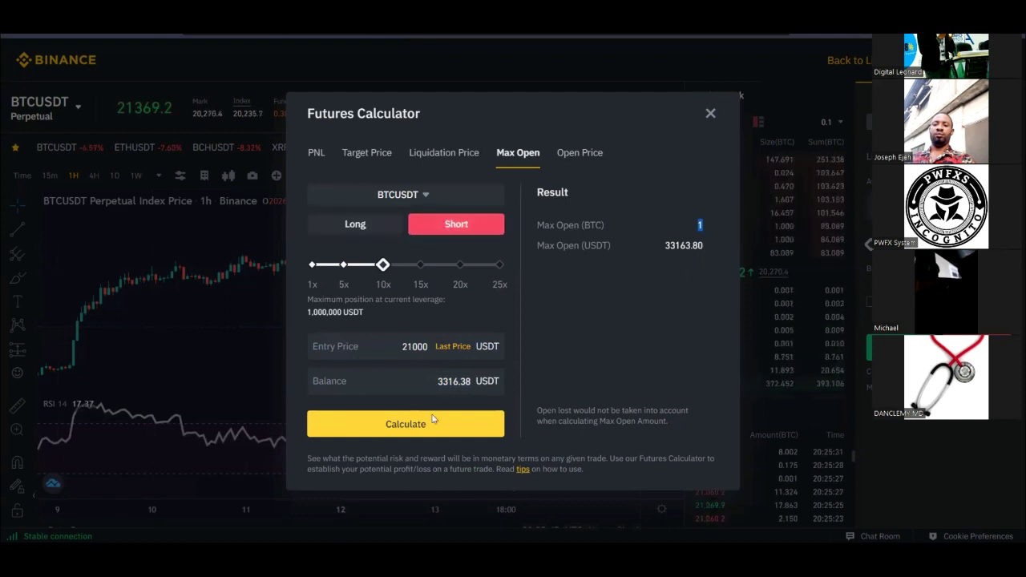
{"action": "left_click", "coordinate": [407, 433]}
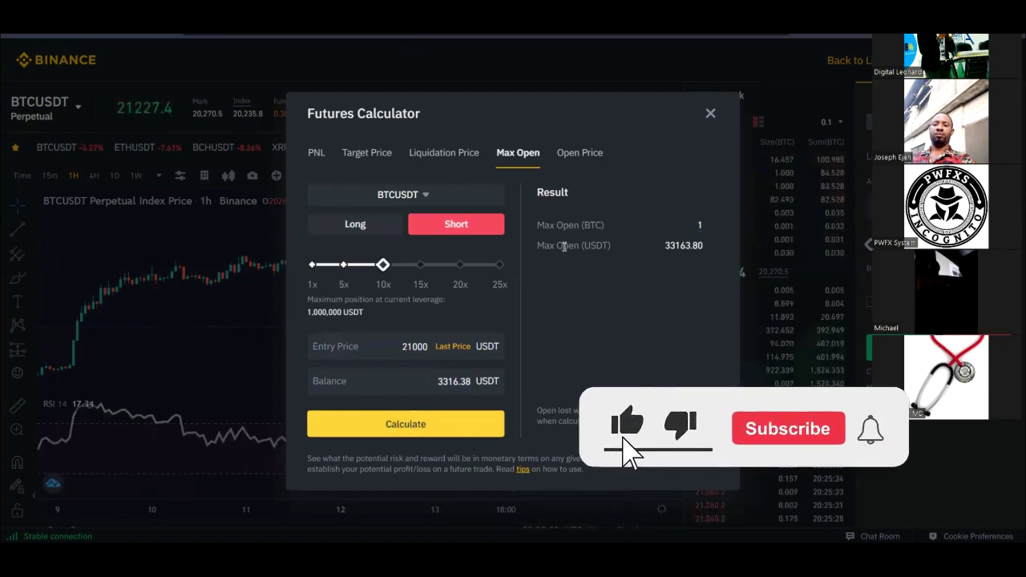
{"action": "left_click_drag", "start_coordinate": [664, 246], "coordinate": [691, 246]}
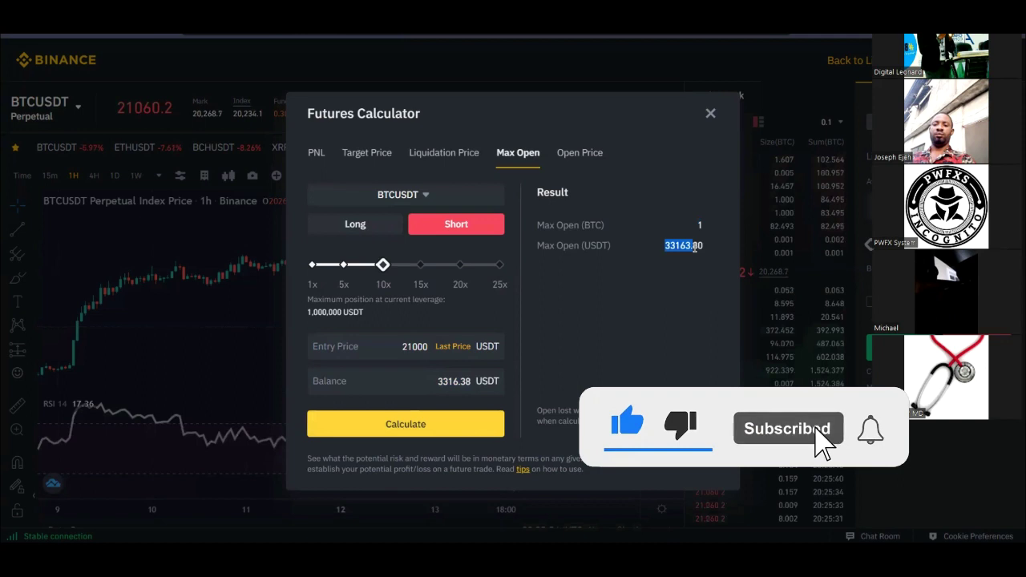
Set the balance to 10000 USDT and recalculate the short position's max open at 10x leverage.
{"action": "double_click", "coordinate": [449, 382]}
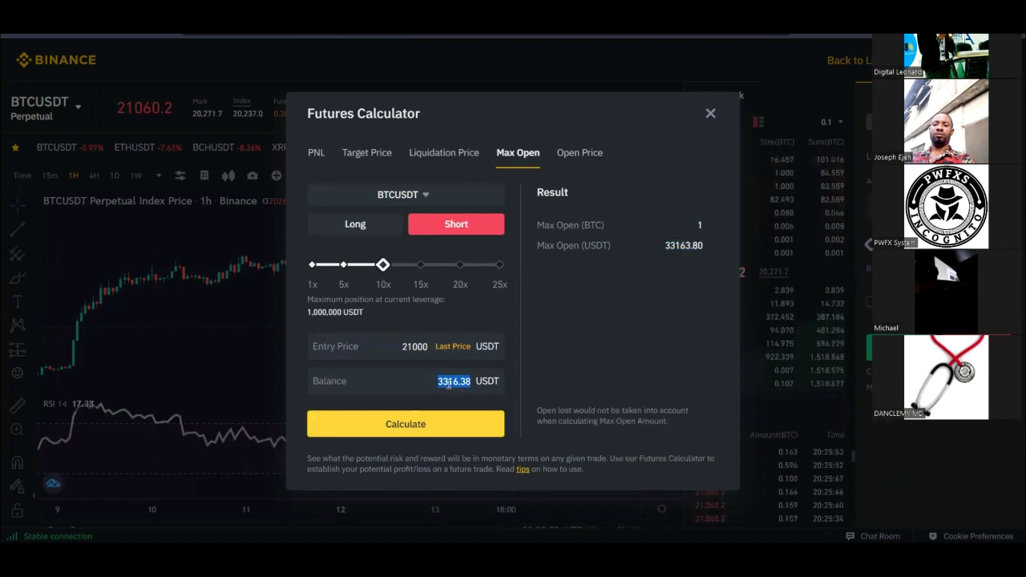
{"action": "type", "text": "10000"}
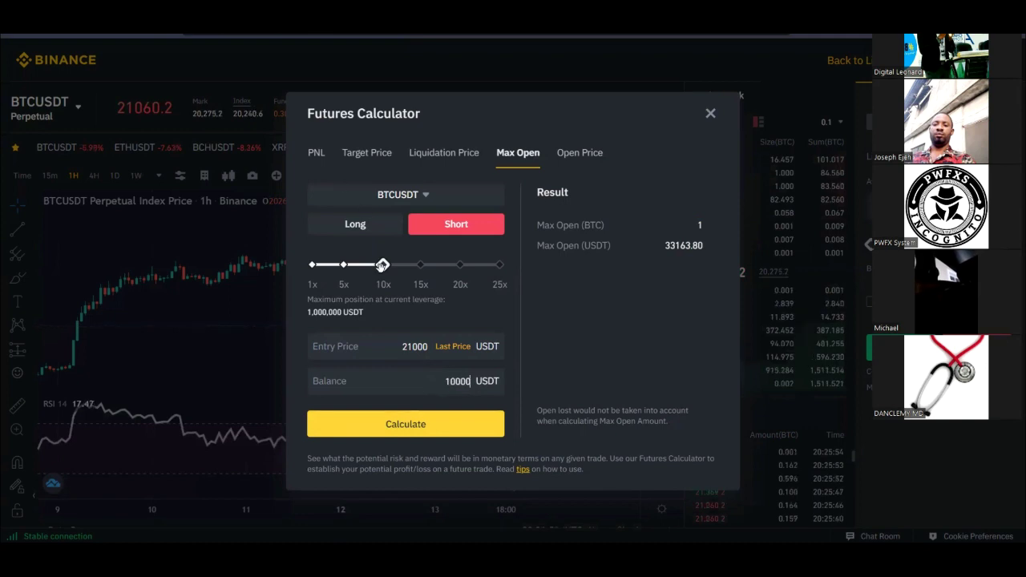
{"action": "mouse_move", "coordinate": [383, 266]}
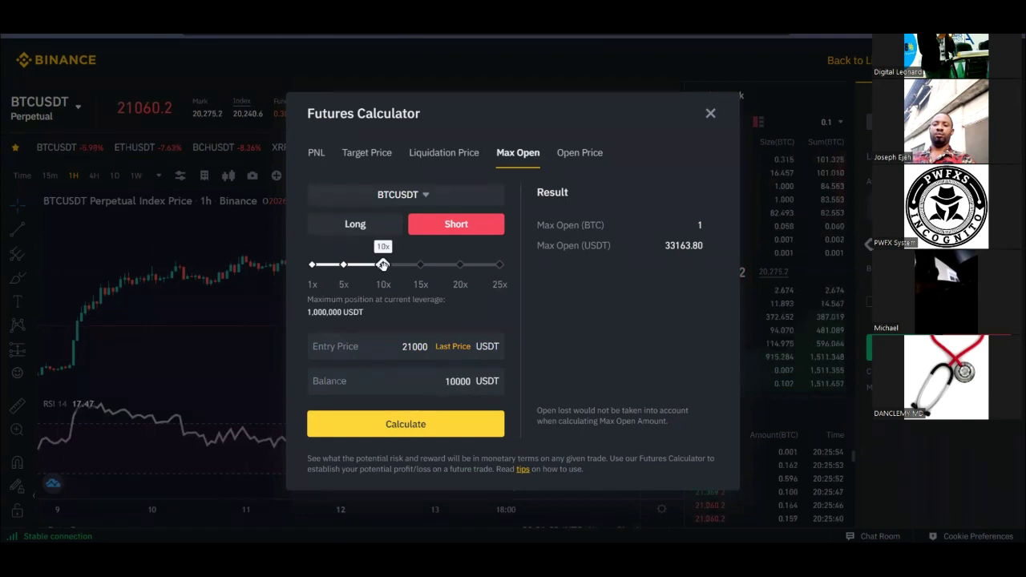
{"action": "left_click", "coordinate": [413, 434]}
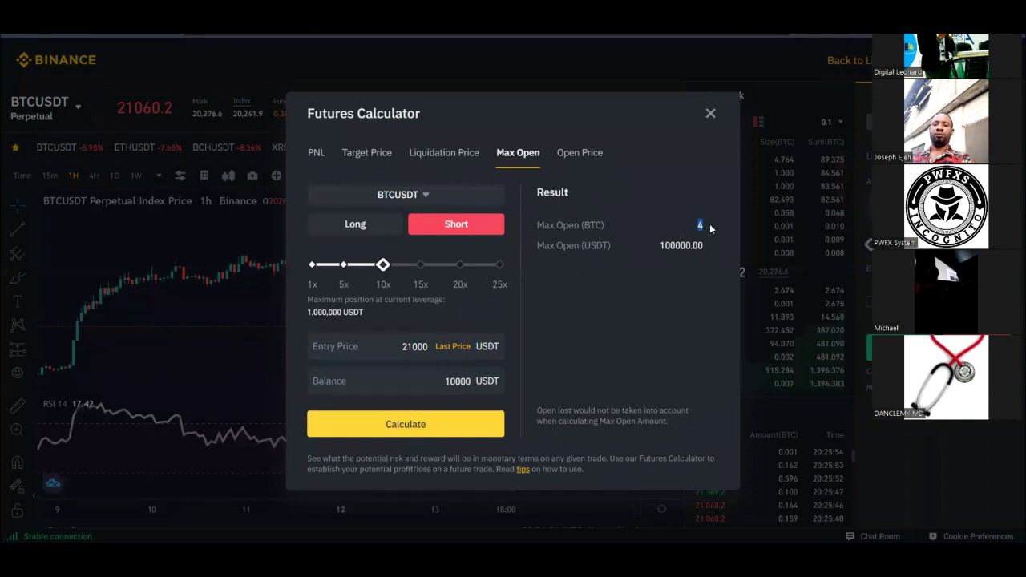
Raise the leverage to 25x, recalculate the short position's max open and review the BTC result against the balance.
{"action": "mouse_move", "coordinate": [384, 267]}
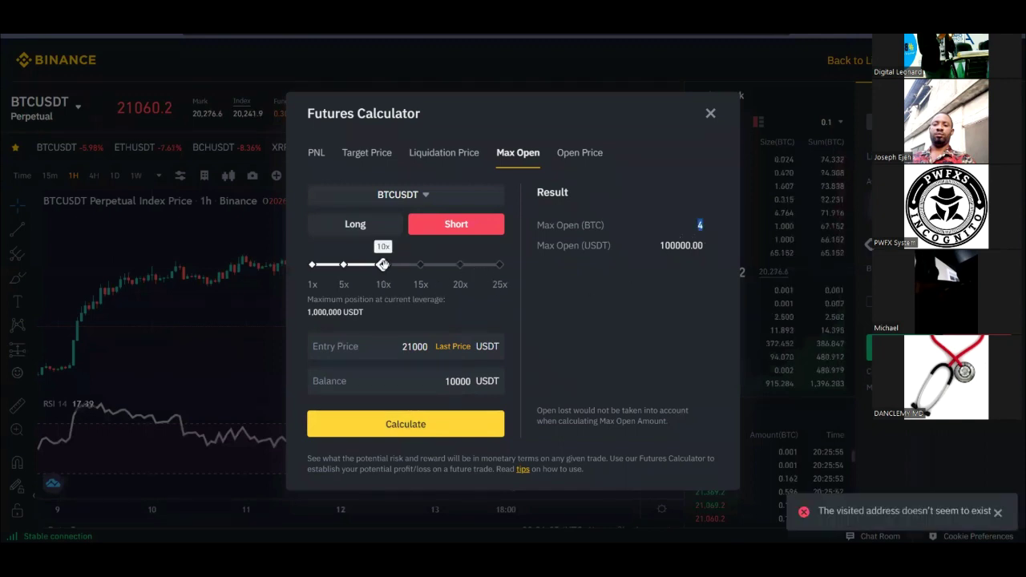
{"action": "left_click", "coordinate": [500, 264]}
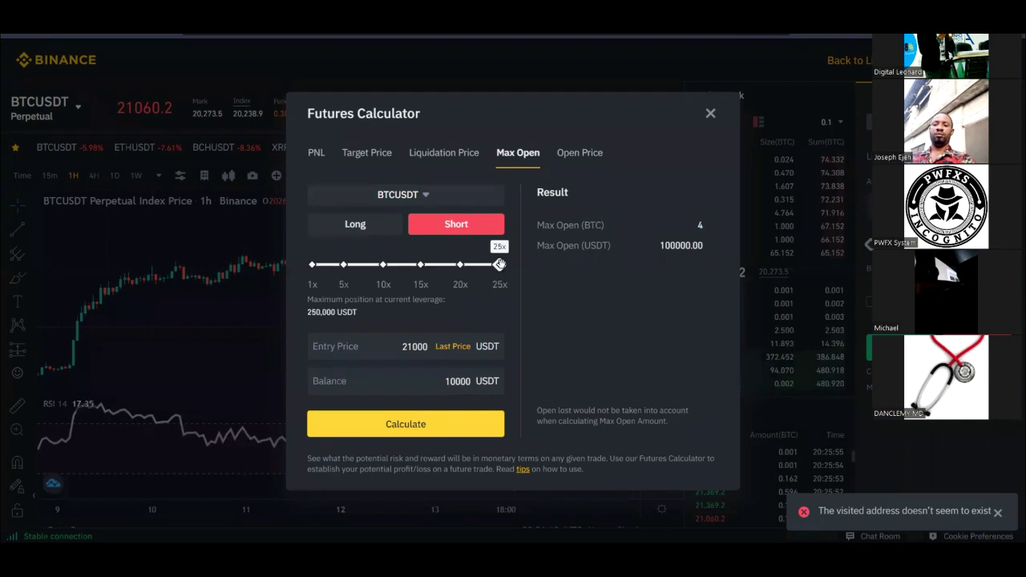
{"action": "left_click_drag", "start_coordinate": [696, 223], "coordinate": [717, 222]}
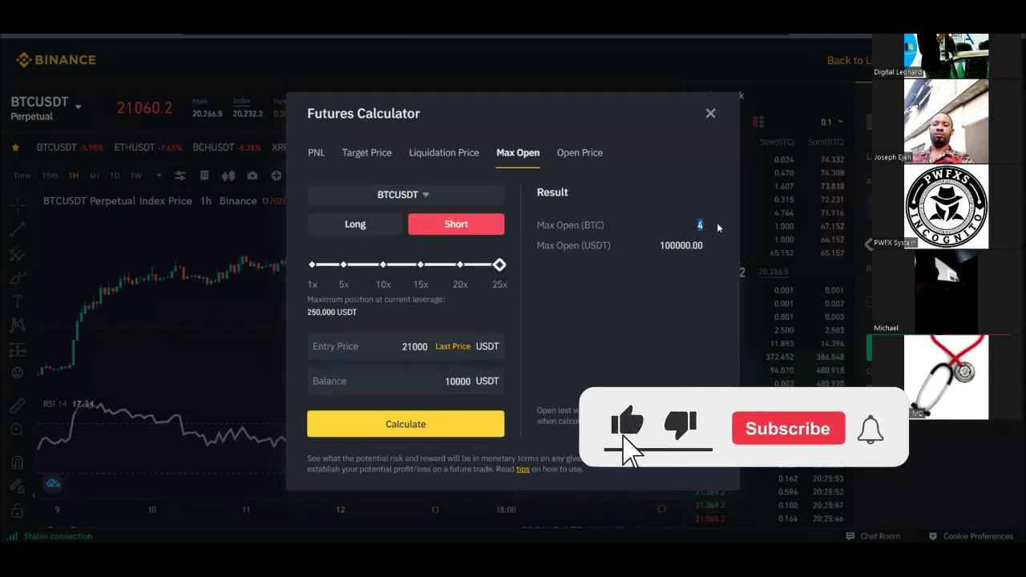
{"action": "left_click", "coordinate": [406, 426]}
{"action": "left_click_drag", "start_coordinate": [690, 225], "coordinate": [706, 224]}
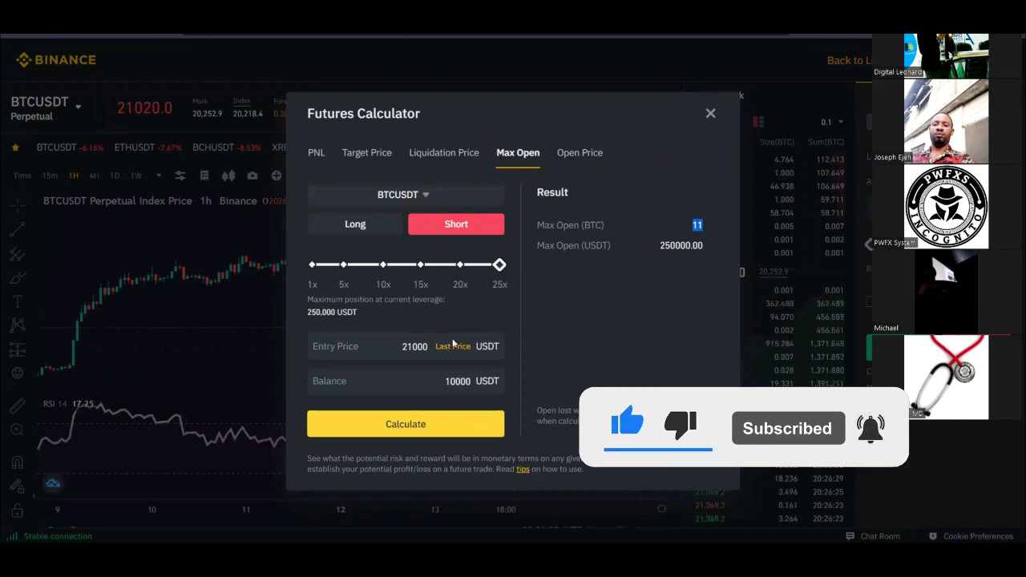
{"action": "double_click", "coordinate": [457, 381]}
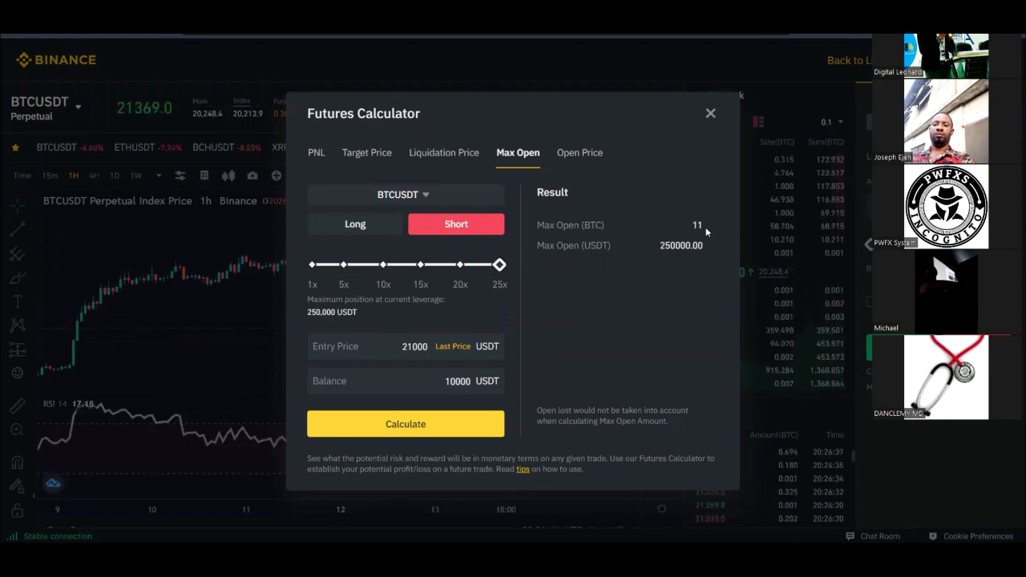
Lower the leverage to 5x, recalculate the short position's max open and review the BTC and USDT results.
{"action": "left_click", "coordinate": [344, 265]}
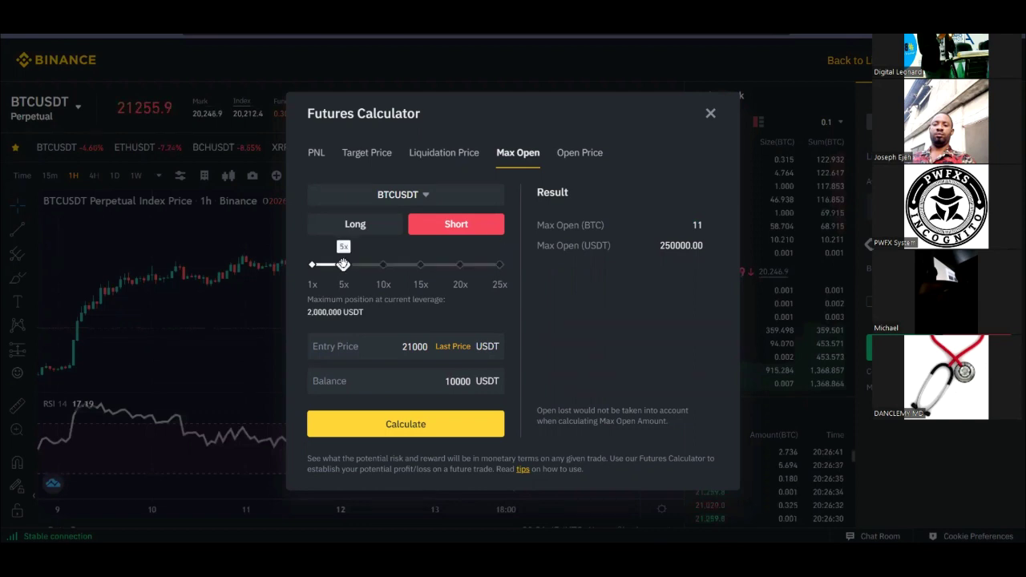
{"action": "double_click", "coordinate": [453, 380]}
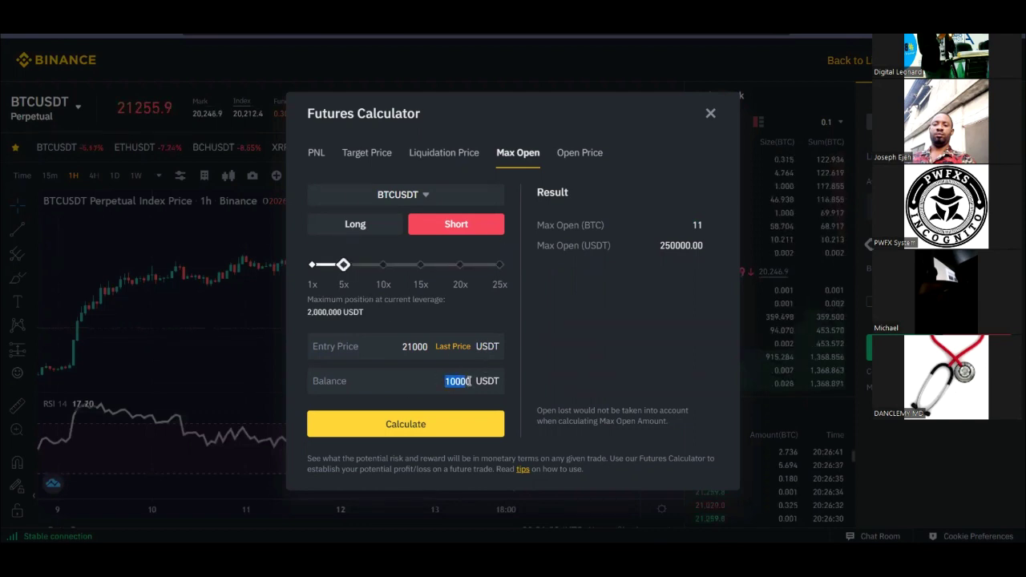
{"action": "left_click", "coordinate": [422, 426]}
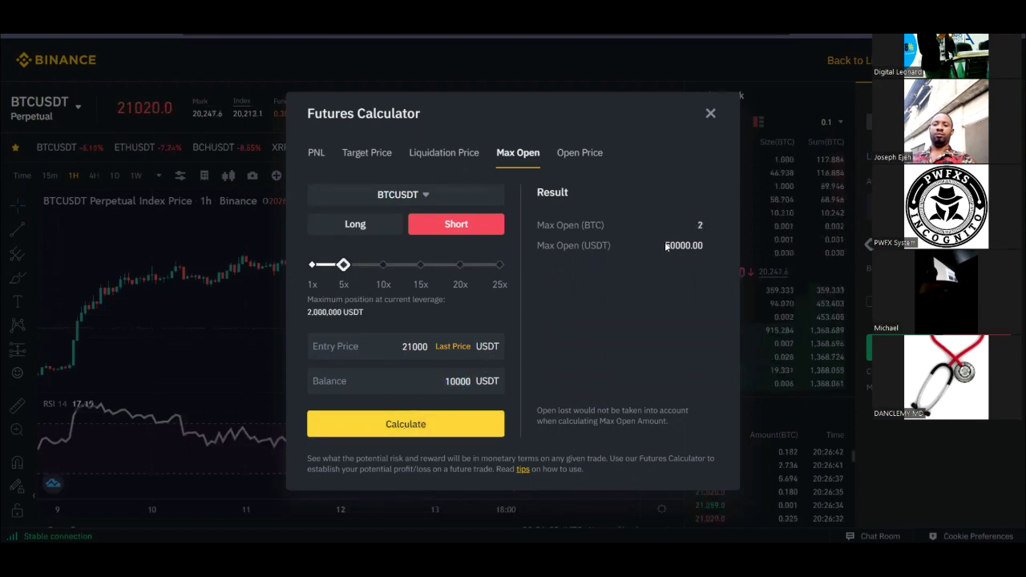
{"action": "double_click", "coordinate": [701, 225]}
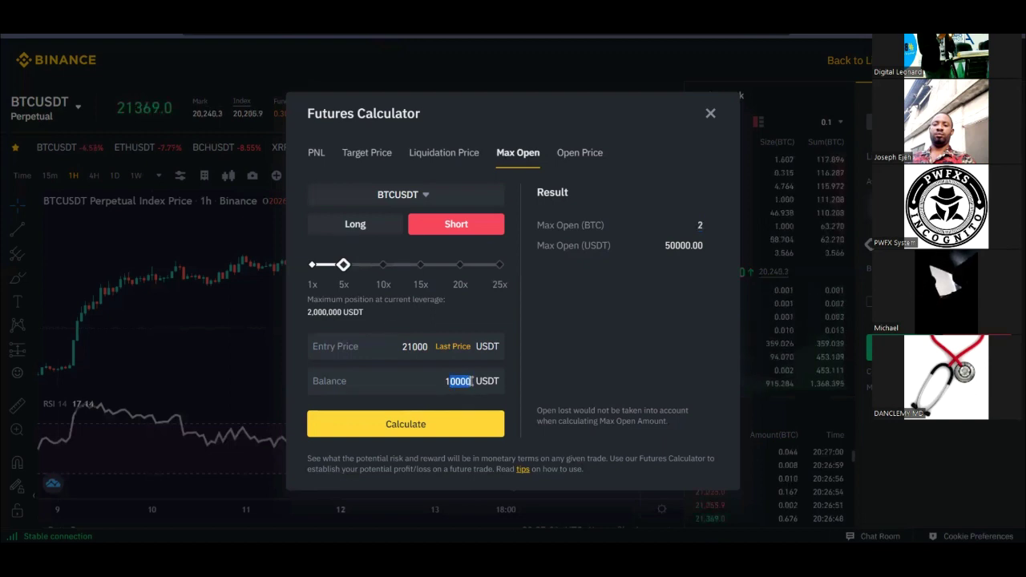
{"action": "left_click_drag", "start_coordinate": [664, 244], "coordinate": [699, 244]}
{"action": "left_click", "coordinate": [701, 224]}
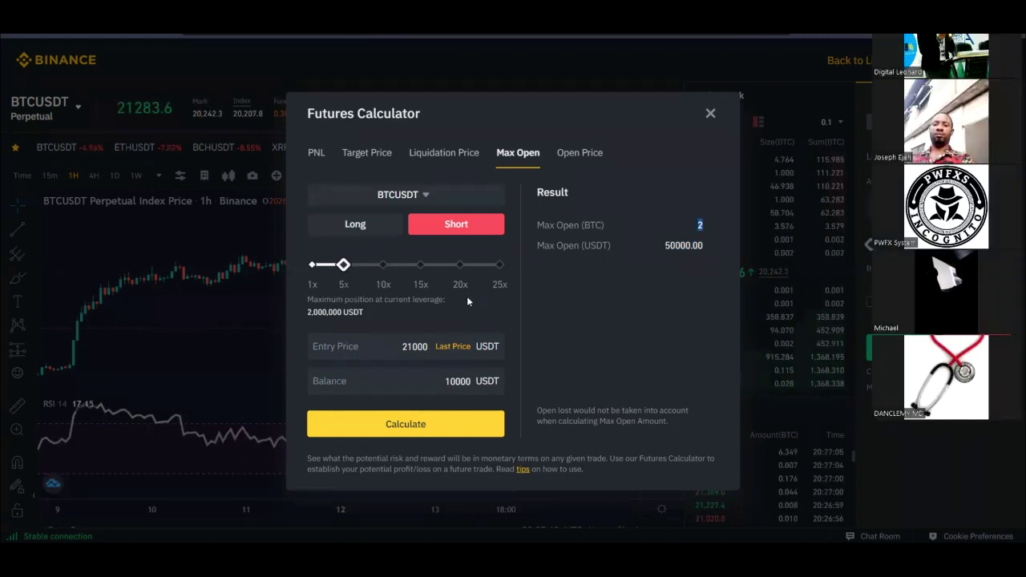
Open the Open Price calculator, check its contracts and position sides, and keep BTCUSDT with Long.
{"action": "left_click", "coordinate": [569, 153]}
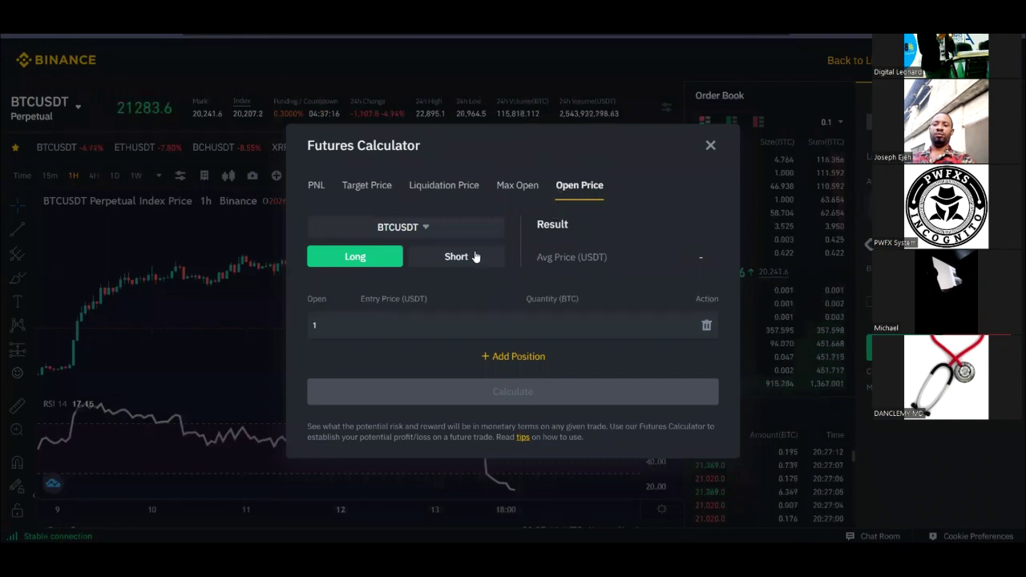
{"action": "left_click", "coordinate": [428, 231]}
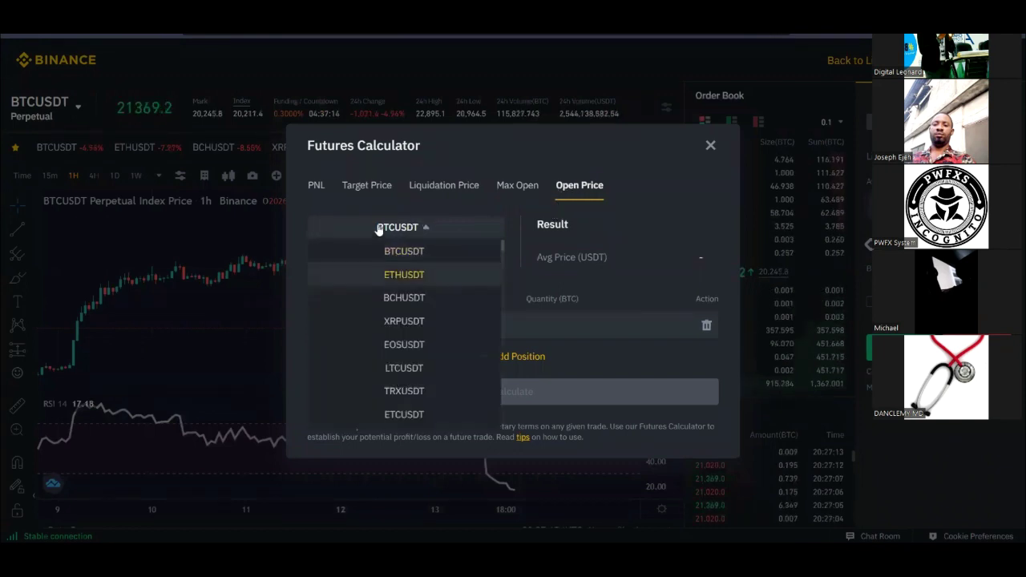
{"action": "left_click", "coordinate": [413, 233]}
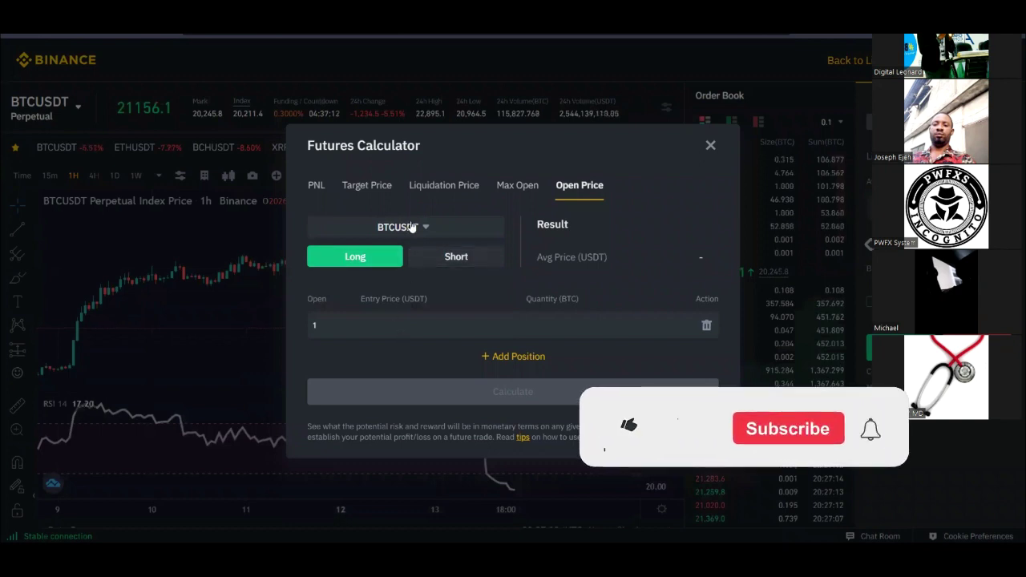
{"action": "left_click", "coordinate": [471, 259]}
{"action": "left_click", "coordinate": [343, 258]}
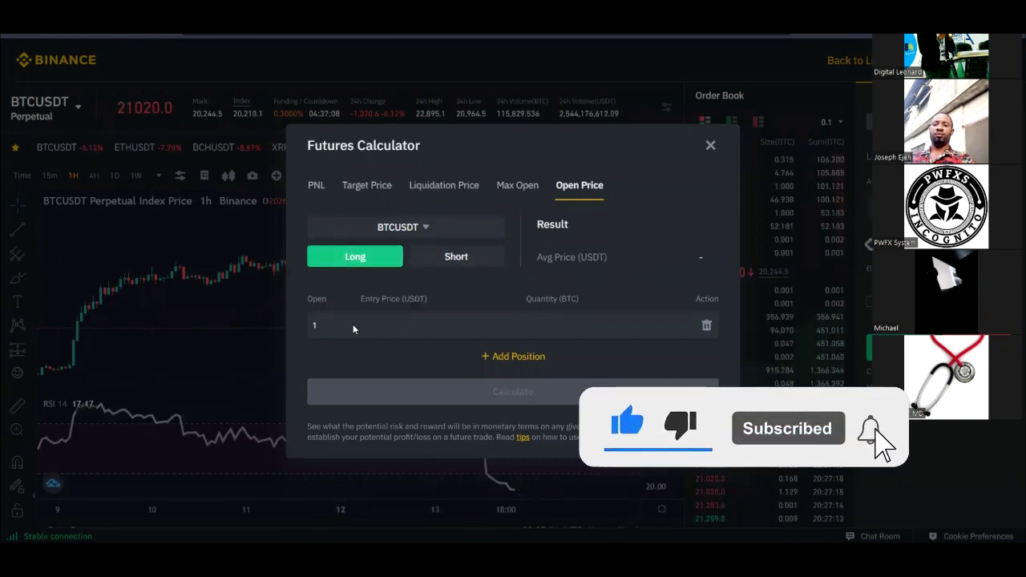
Set the first position's entry price to 21000 USDT and add a second position with an entry price of 22000 USDT.
{"action": "left_click", "coordinate": [498, 326]}
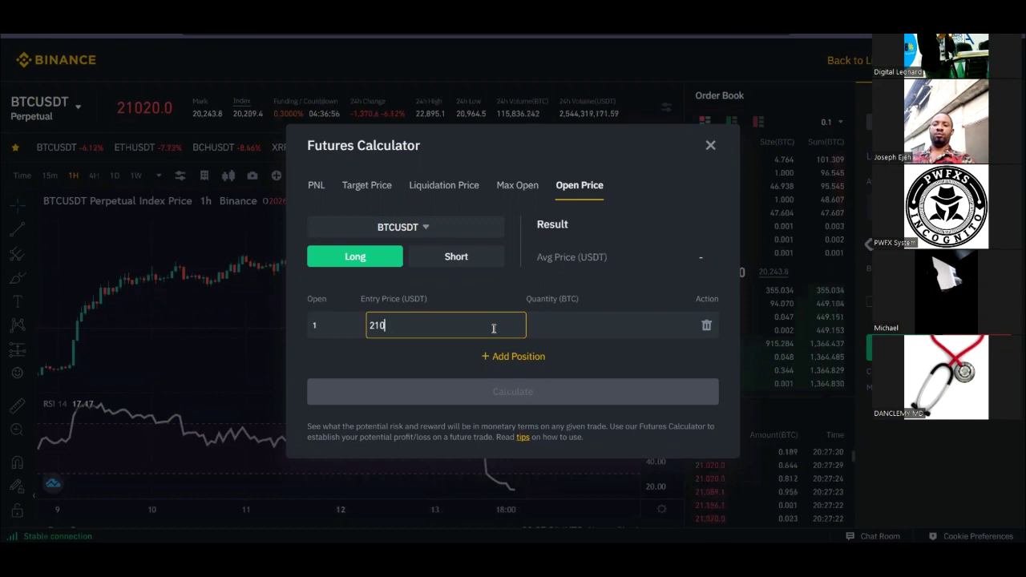
{"action": "type", "text": "0"}
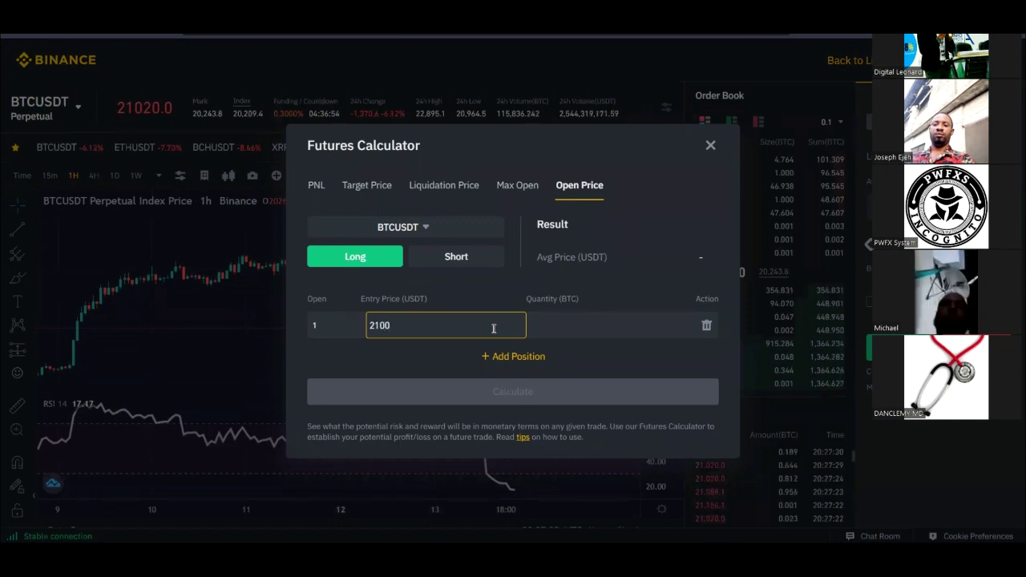
{"action": "type", "text": "0"}
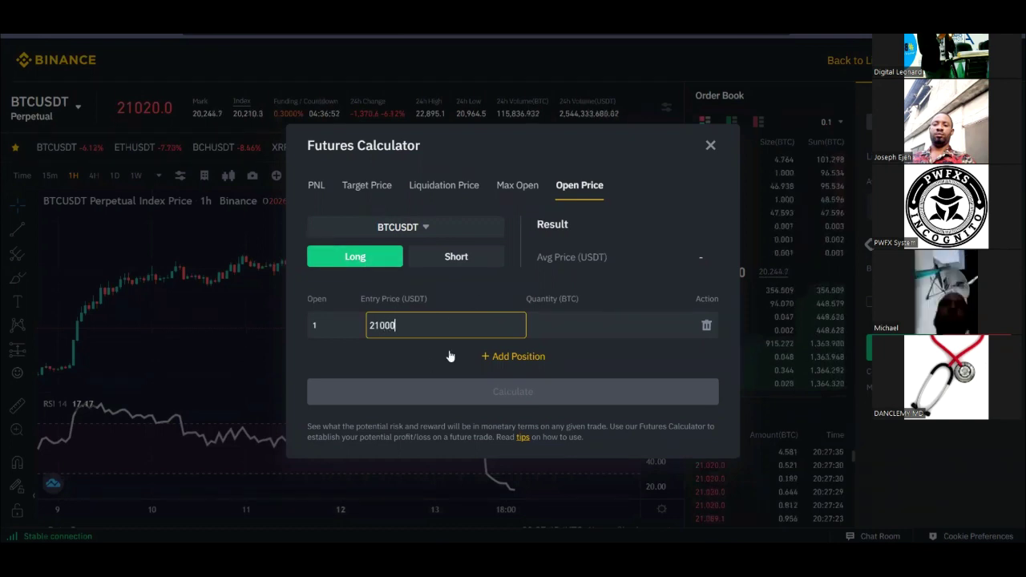
{"action": "left_click", "coordinate": [501, 357]}
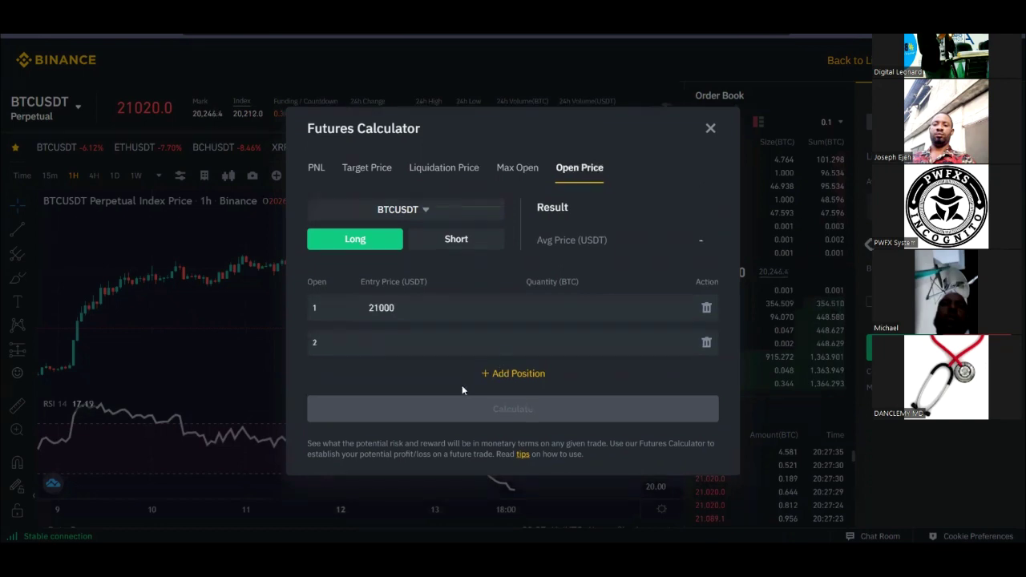
{"action": "left_click", "coordinate": [375, 343]}
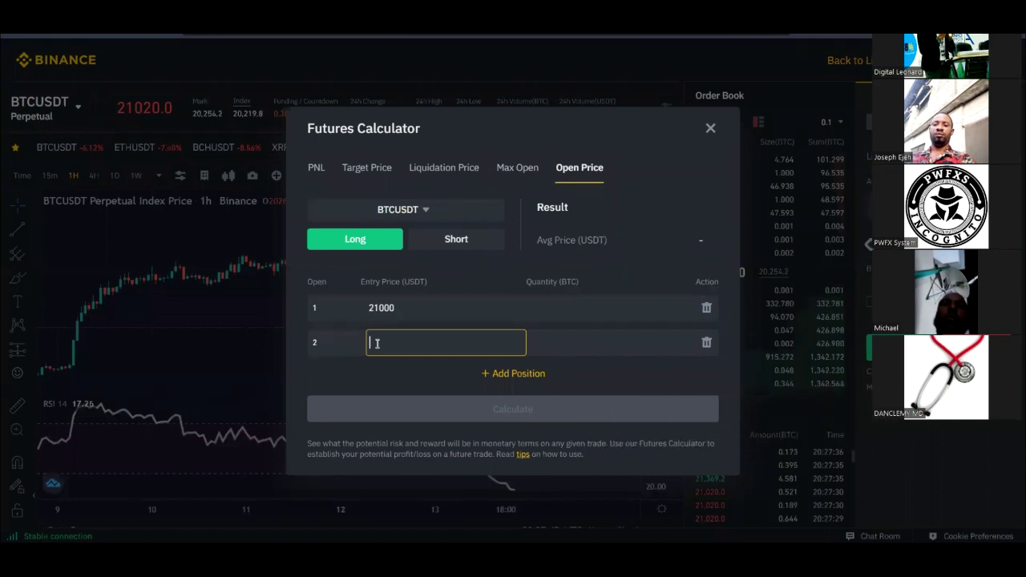
{"action": "type", "text": "20000"}
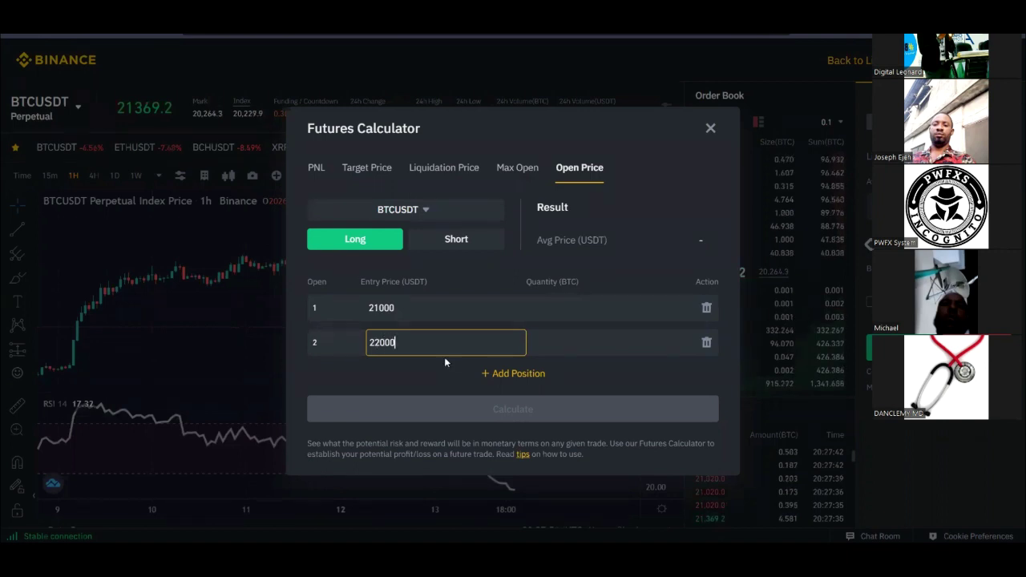
Add a third position to the Open Price calculation with an entry price of 23000 USDT.
{"action": "left_click", "coordinate": [489, 373]}
{"action": "left_click", "coordinate": [407, 367]}
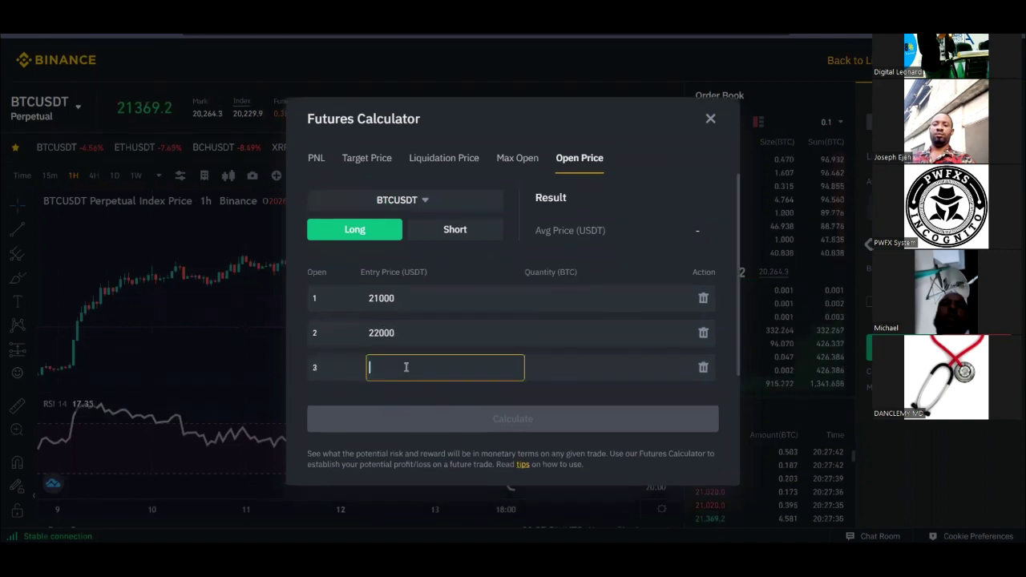
{"action": "type", "text": "2"}
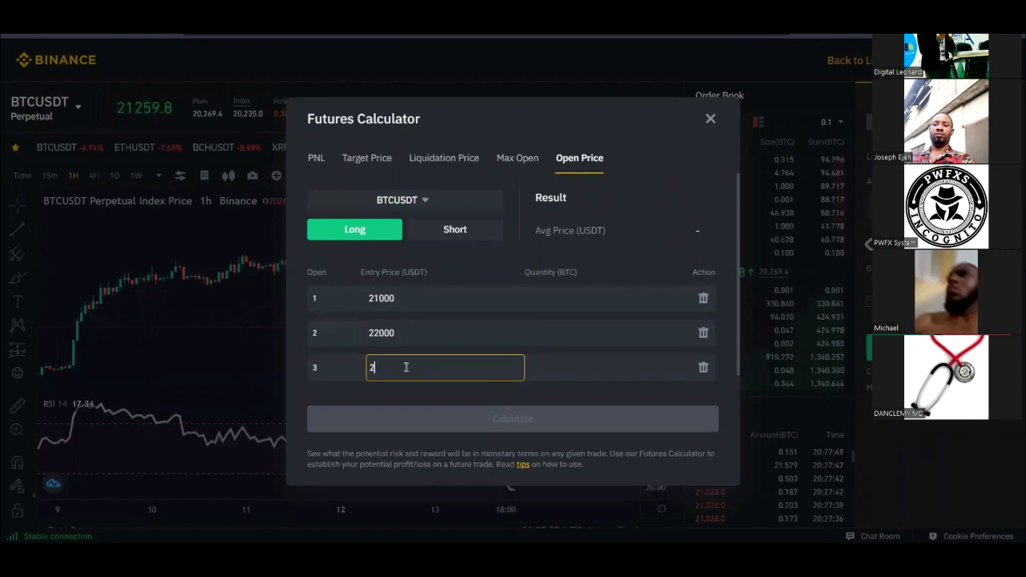
{"action": "type", "text": "3000"}
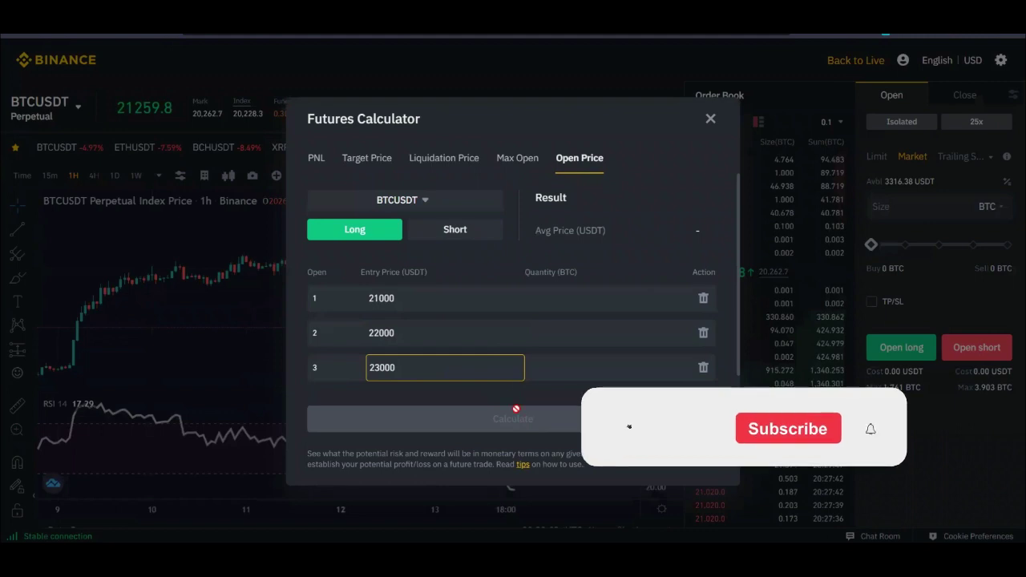
{"action": "left_click", "coordinate": [482, 269]}
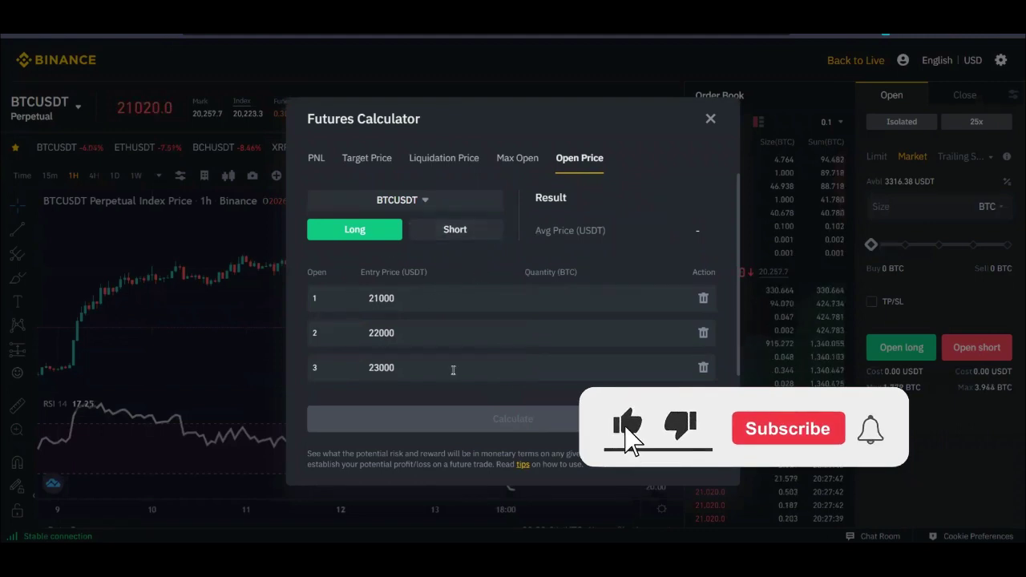
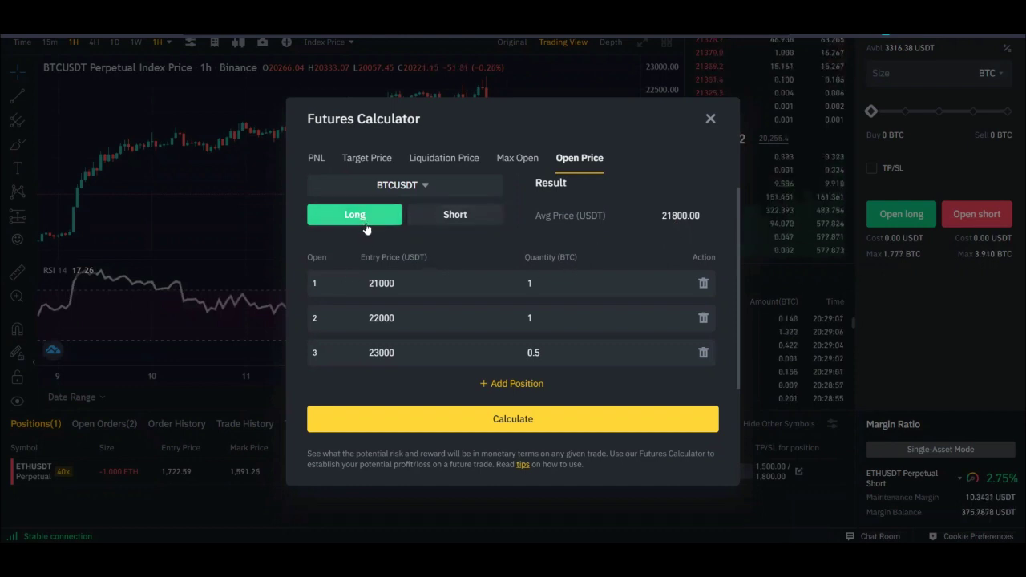
Change the second position's entry price to 20000 USDT.
{"action": "left_click", "coordinate": [386, 283]}
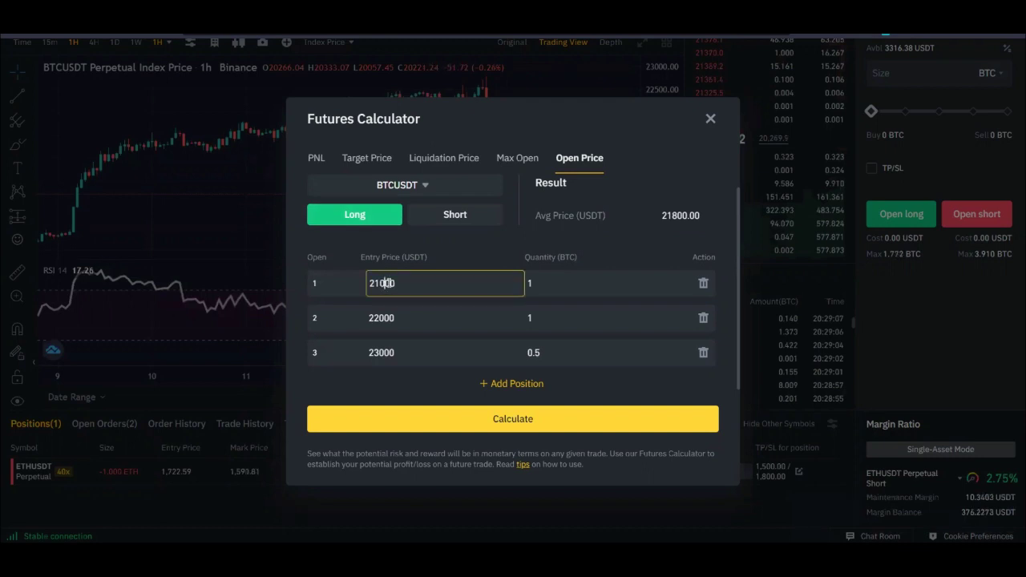
{"action": "left_click", "coordinate": [381, 318]}
{"action": "key", "text": "BackSpace"}
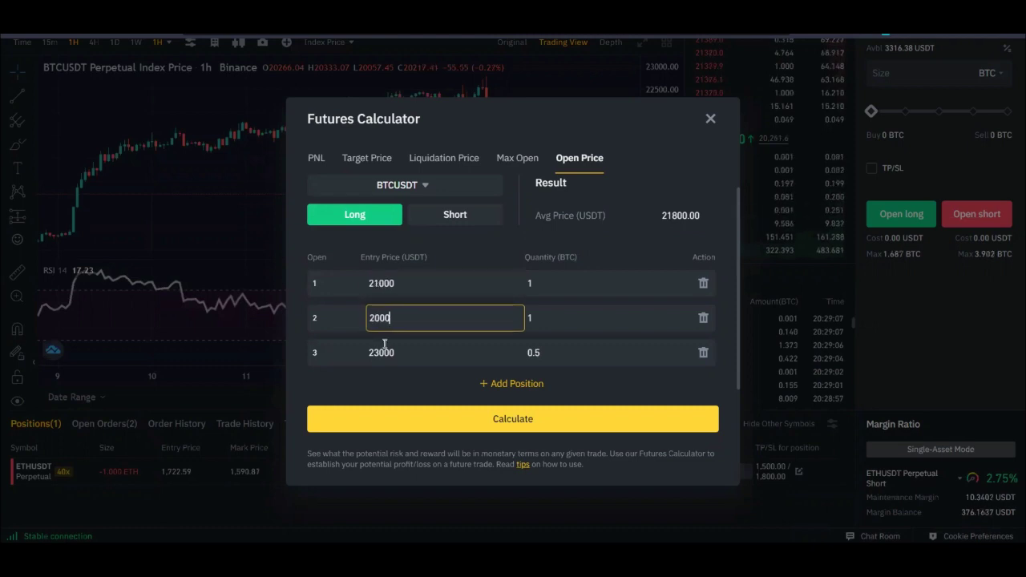
{"action": "left_click_drag", "start_coordinate": [375, 318], "coordinate": [390, 319]}
Change the third position's entry price to 19000 USDT.
{"action": "left_click", "coordinate": [381, 355]}
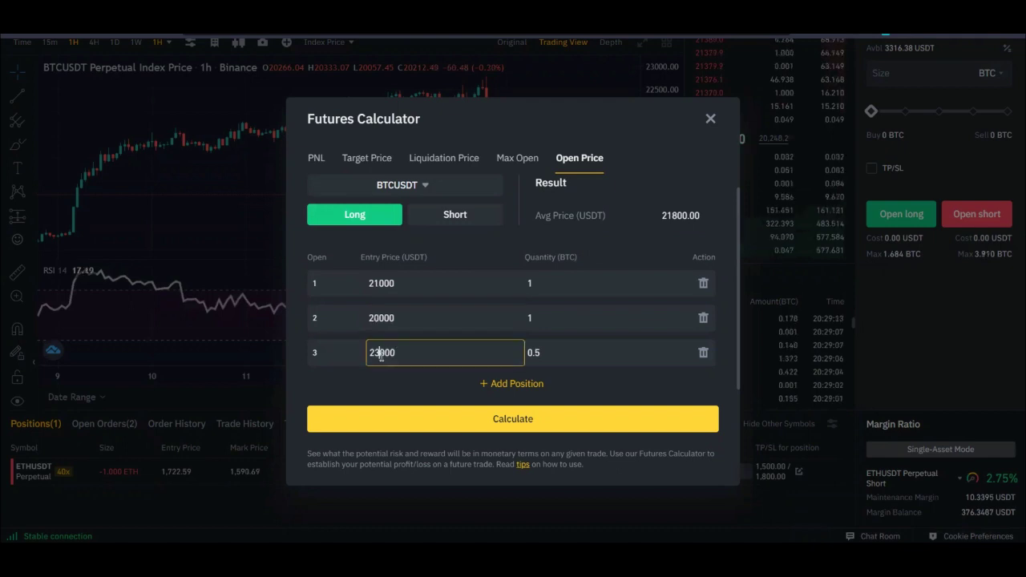
{"action": "left_click_drag", "start_coordinate": [381, 356], "coordinate": [357, 346]}
{"action": "type", "text": "19"}
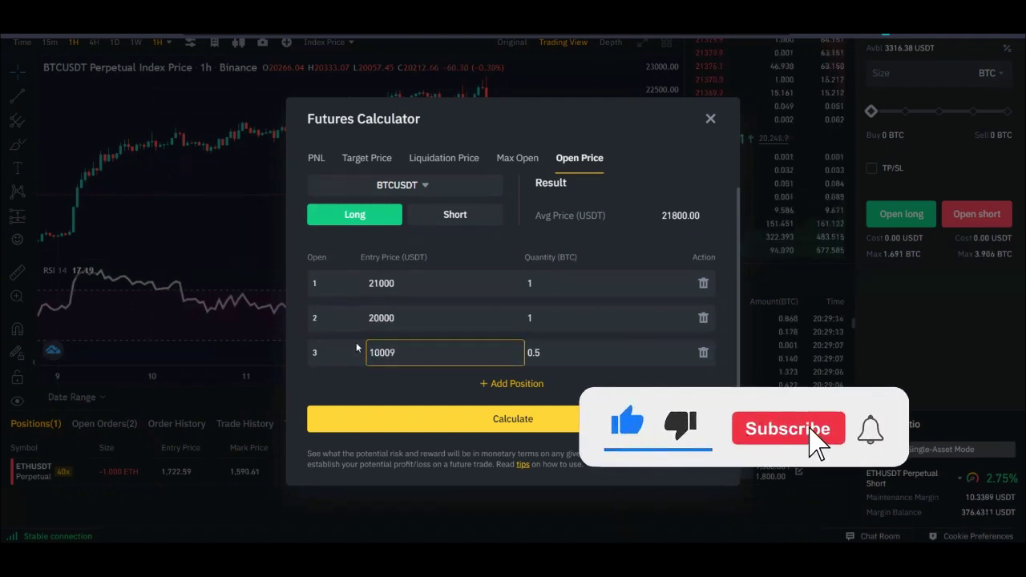
{"action": "key", "text": "BackSpace"}
{"action": "key", "text": "BackSpace"}
{"action": "key", "text": "BackSpace"}
{"action": "key", "text": "BackSpace"}
{"action": "key", "text": "BackSpace"}
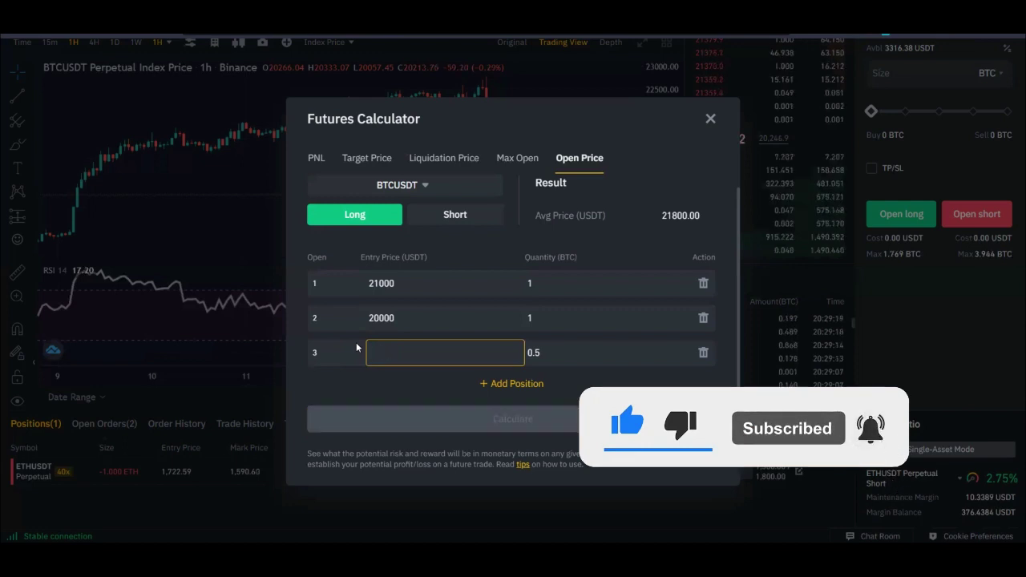
{"action": "type", "text": "19000"}
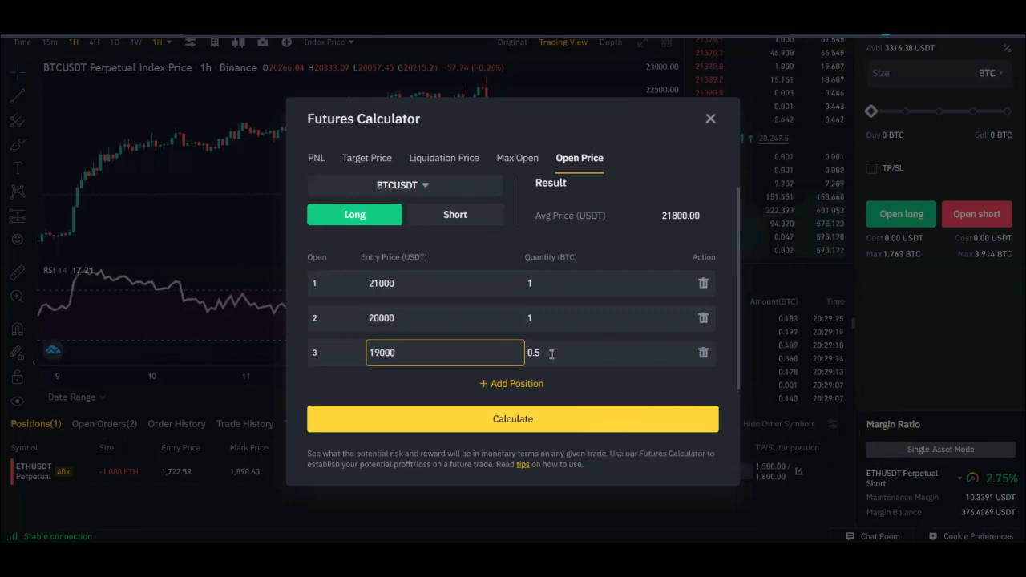
Check the entry price and quantity of each of the three positions and recalculate the long average open price.
{"action": "left_click", "coordinate": [553, 285]}
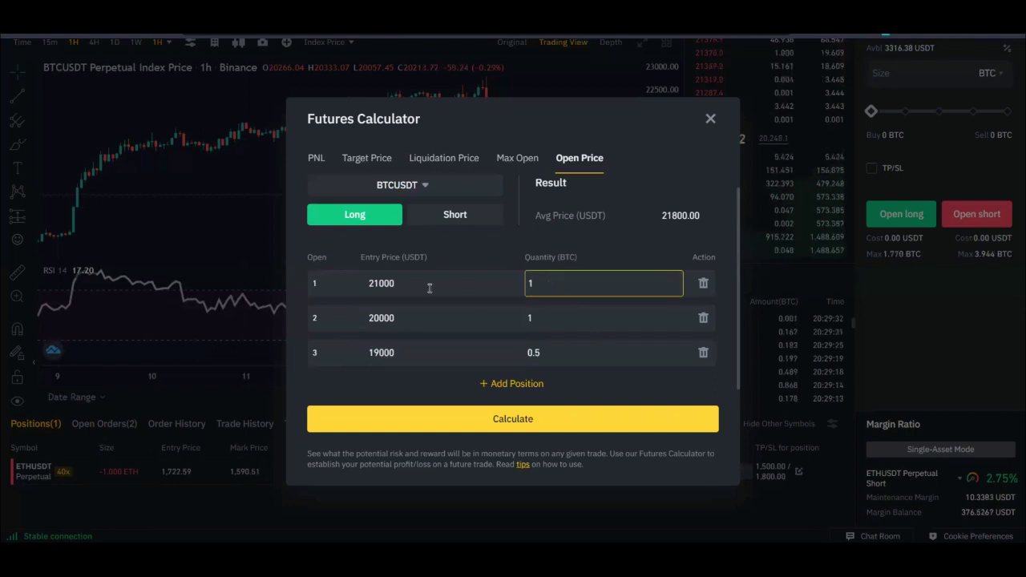
{"action": "left_click", "coordinate": [553, 318]}
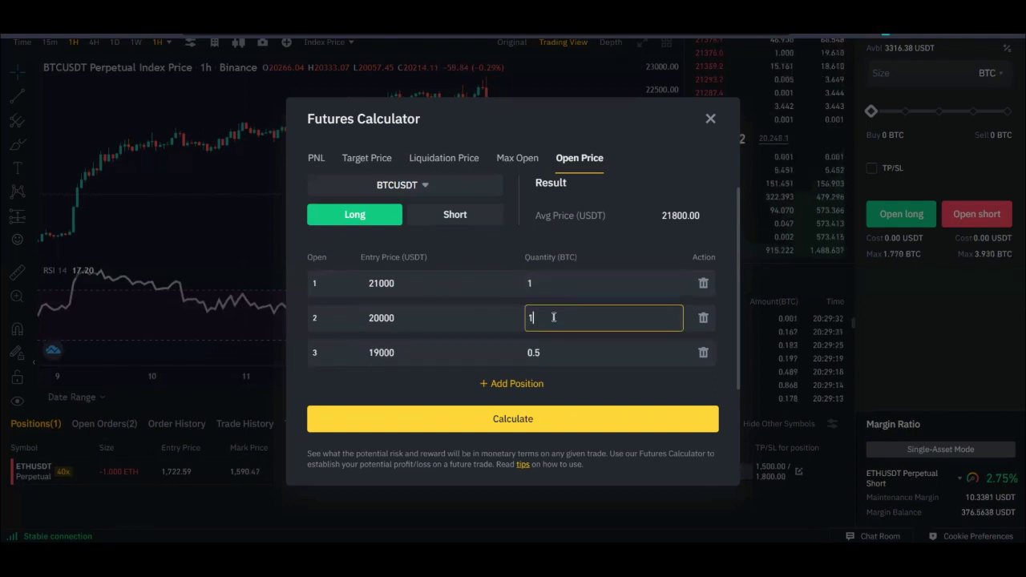
{"action": "left_click", "coordinate": [380, 317]}
{"action": "left_click", "coordinate": [553, 318]}
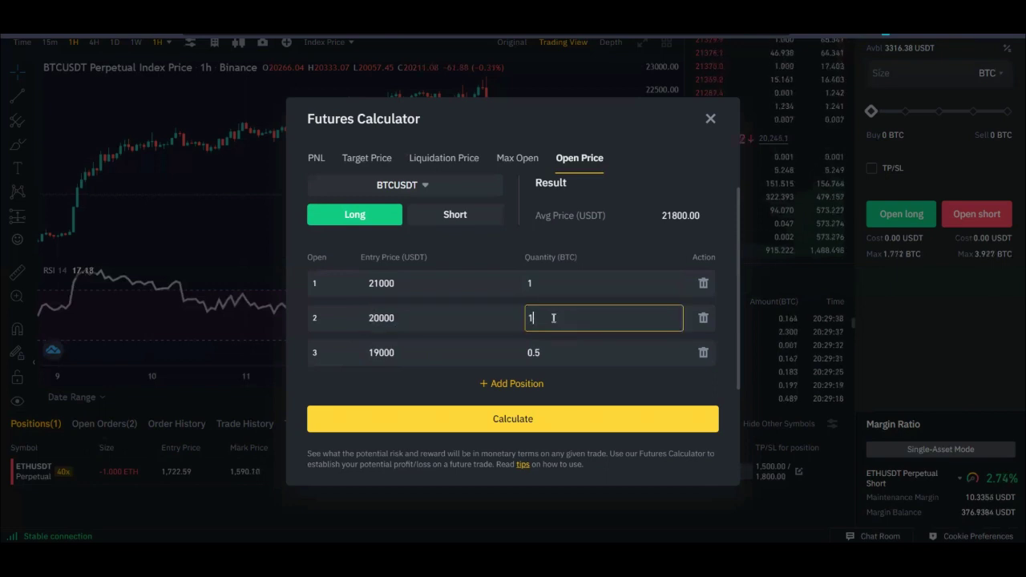
{"action": "left_click", "coordinate": [377, 358]}
{"action": "left_click", "coordinate": [549, 355]}
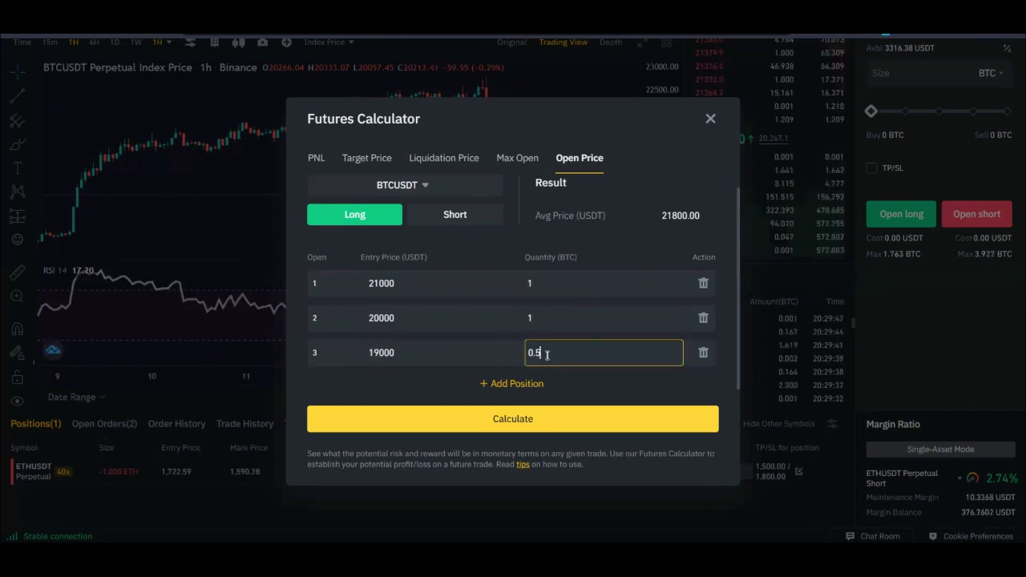
{"action": "left_click", "coordinate": [496, 425]}
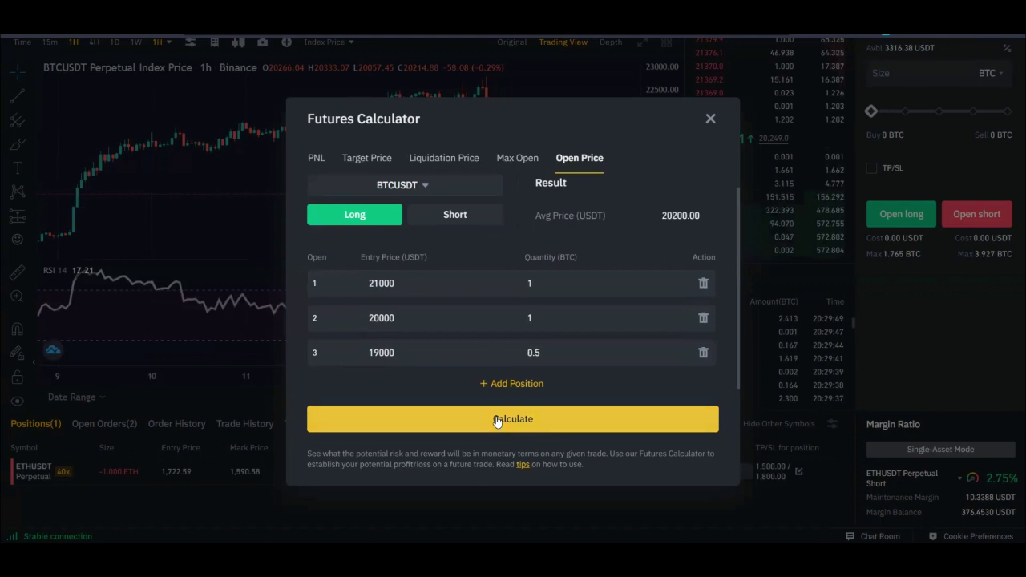
Compare the resulting average price with the first position's entry price.
{"action": "double_click", "coordinate": [664, 215]}
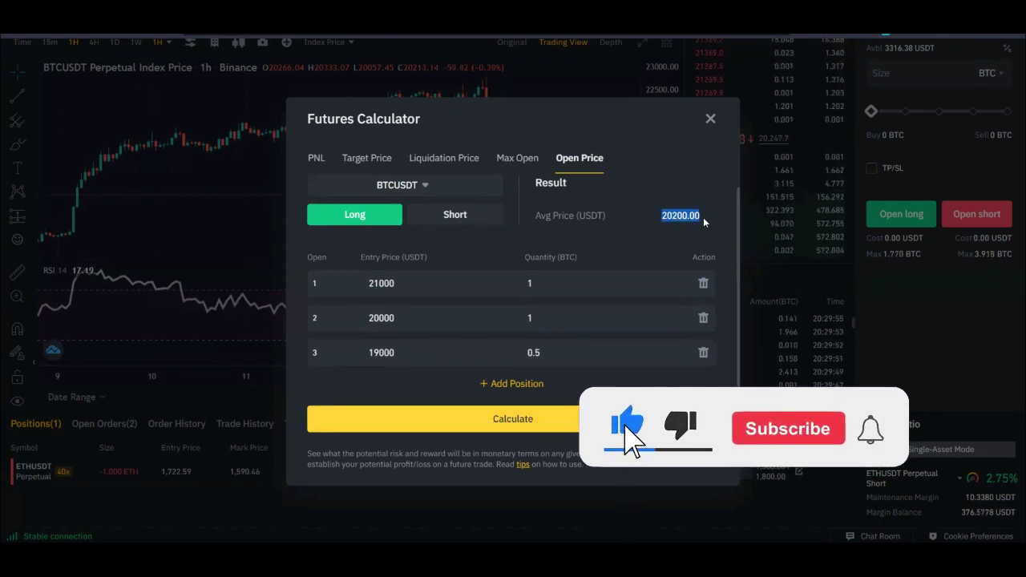
{"action": "left_click", "coordinate": [680, 215]}
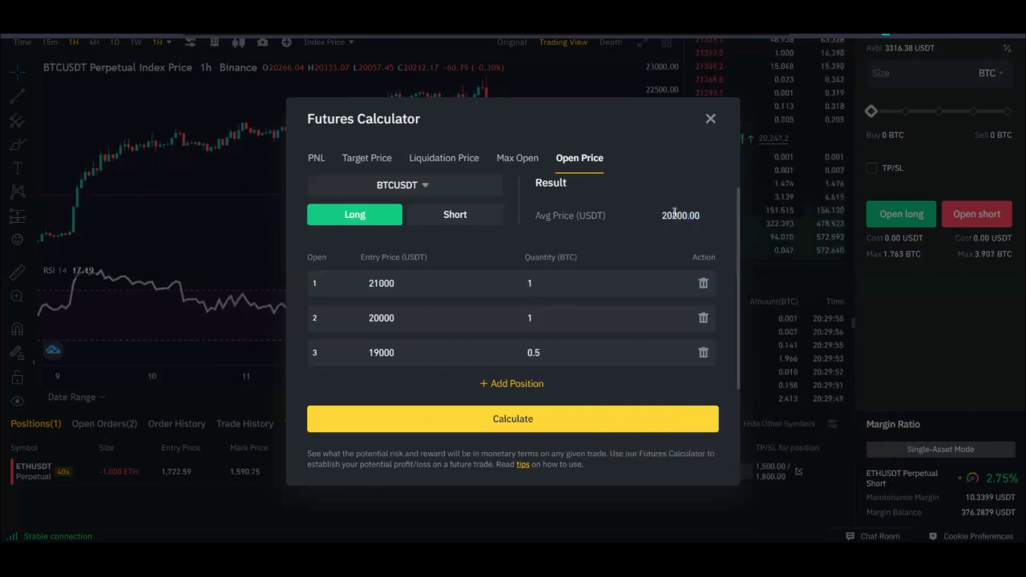
{"action": "double_click", "coordinate": [380, 279]}
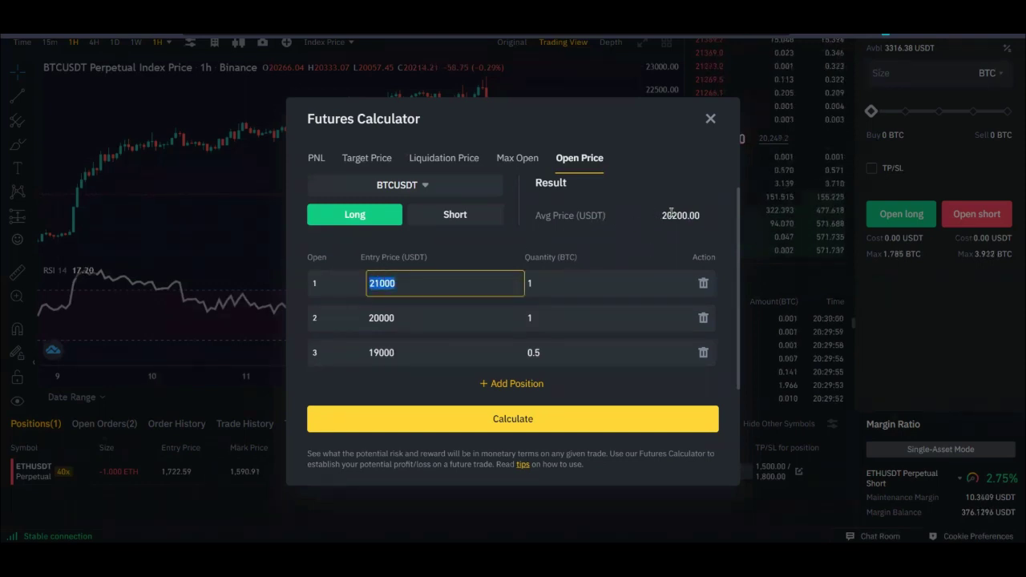
{"action": "left_click_drag", "start_coordinate": [663, 215], "coordinate": [699, 215]}
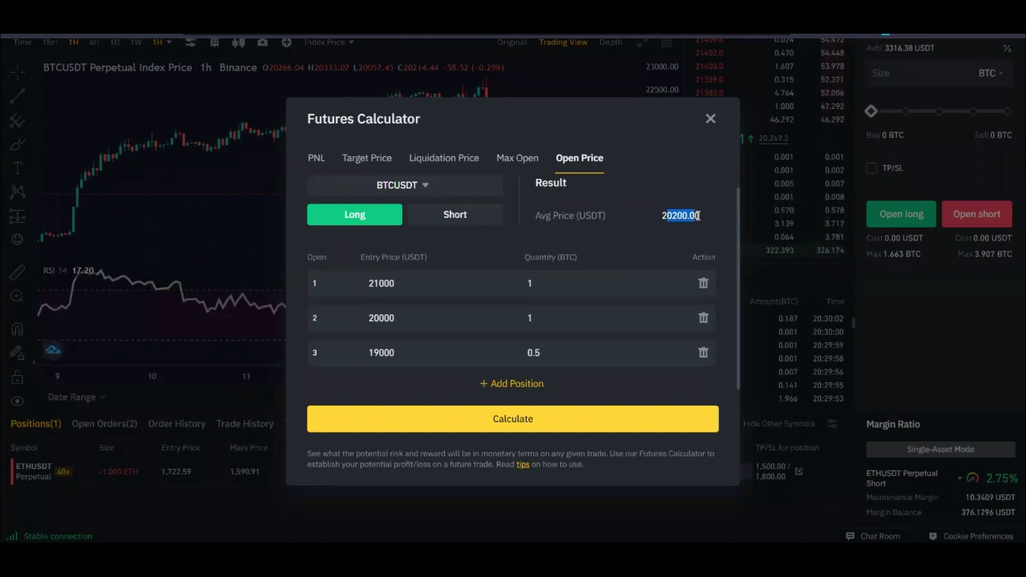
{"action": "double_click", "coordinate": [380, 280]}
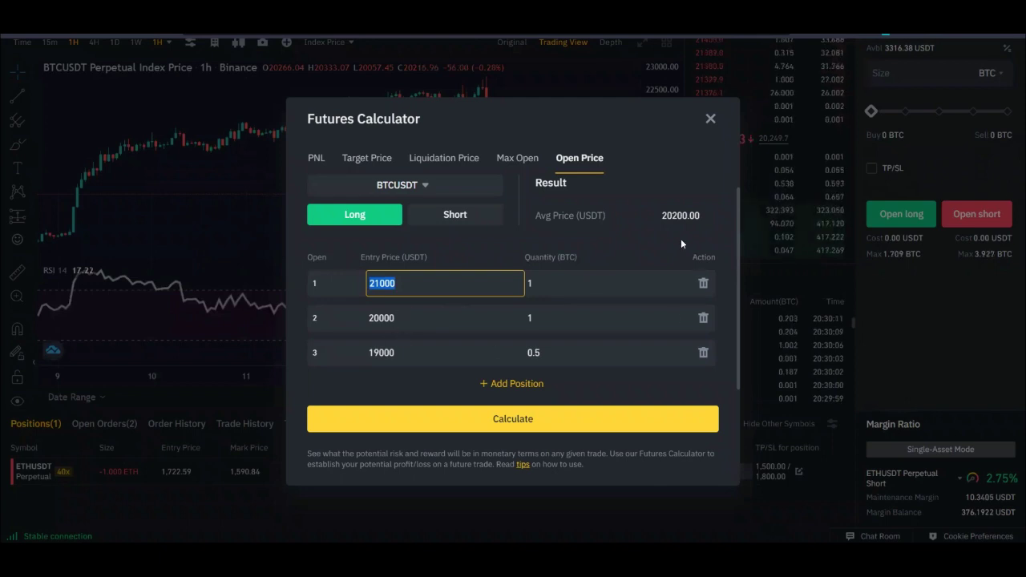
{"action": "left_click_drag", "start_coordinate": [679, 215], "coordinate": [426, 217]}
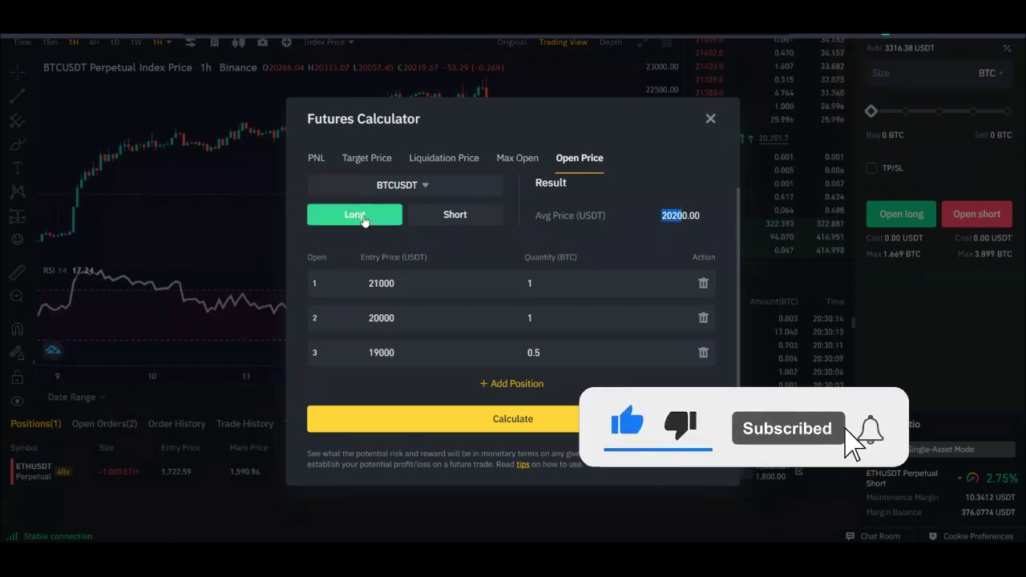
Switch the Open Price calculation to Short and examine the average price result.
{"action": "left_click", "coordinate": [464, 215]}
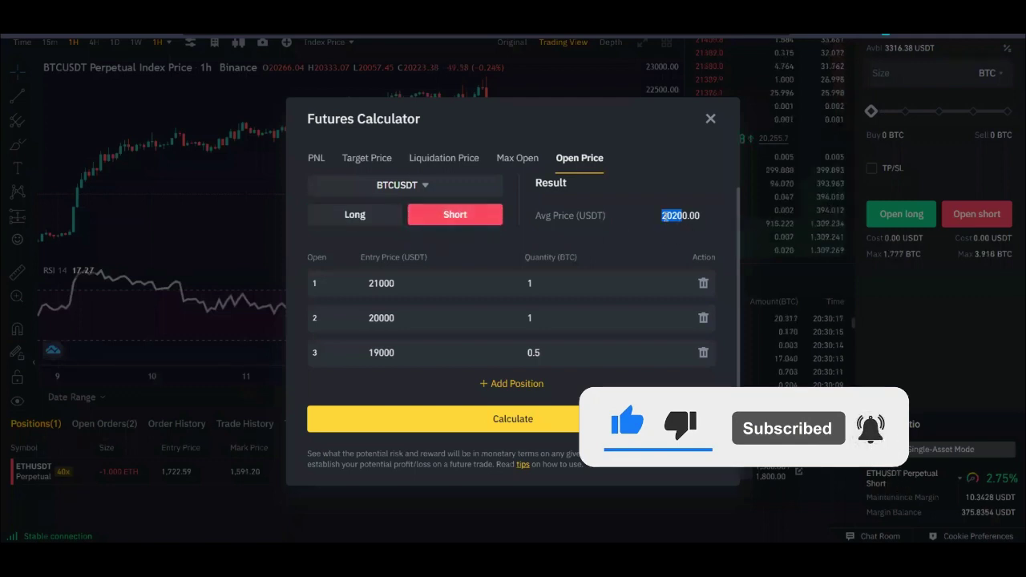
{"action": "left_click", "coordinate": [662, 216]}
{"action": "left_click_drag", "start_coordinate": [663, 215], "coordinate": [661, 247]}
{"action": "left_click", "coordinate": [642, 250]}
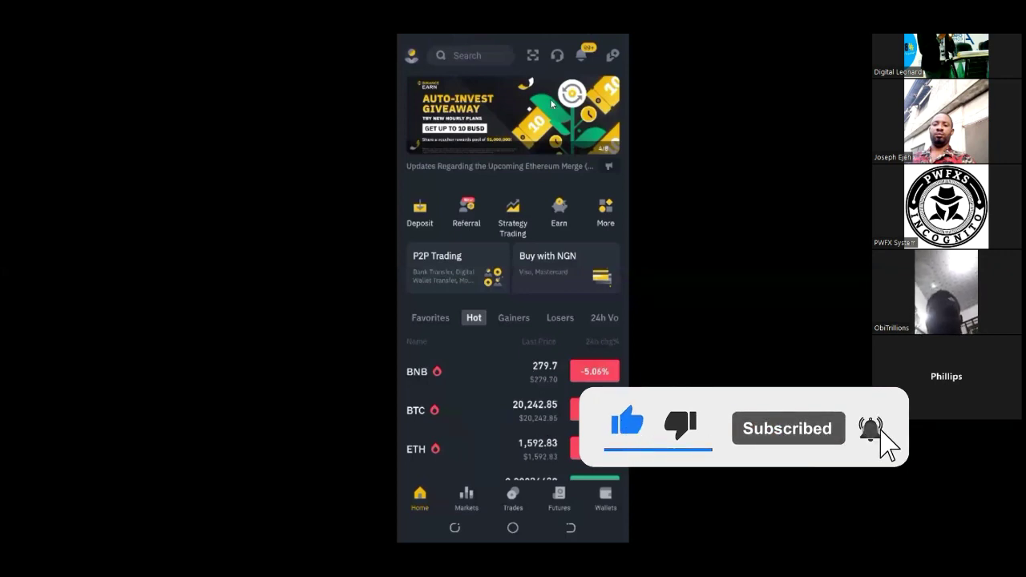
Open Futures in the Binance mobile app and mark the Open Price option of the 1000LUNCBUSD Perpetual calculator.
{"action": "left_click", "coordinate": [559, 495]}
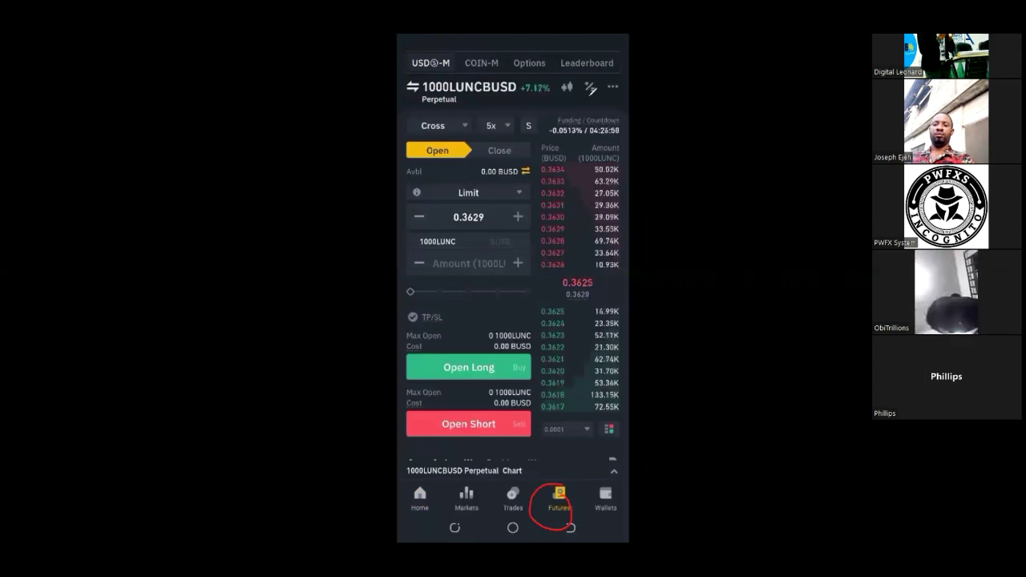
{"action": "left_click_drag", "start_coordinate": [593, 92], "coordinate": [597, 93]}
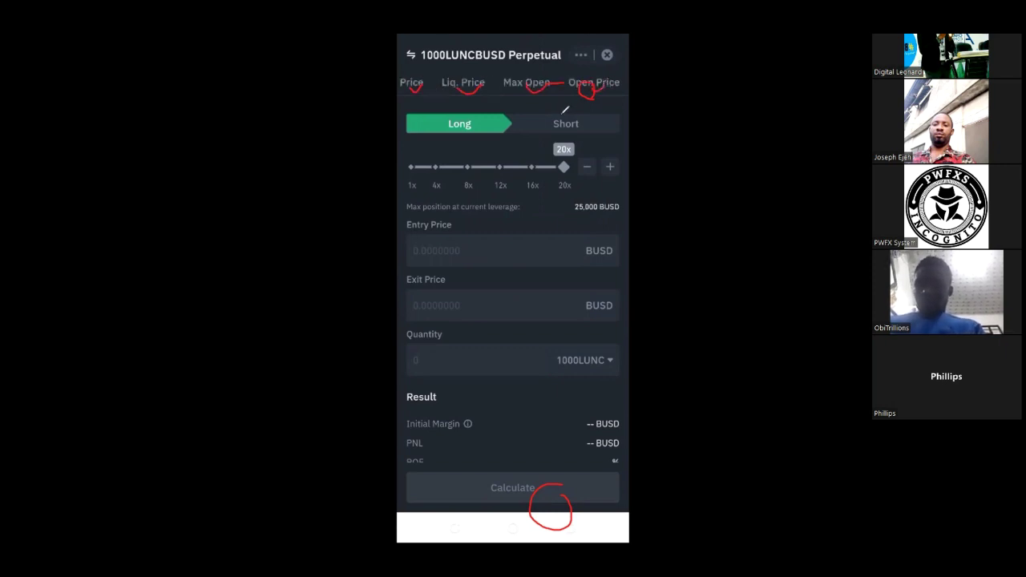
{"action": "left_click_drag", "start_coordinate": [580, 84], "coordinate": [595, 95]}
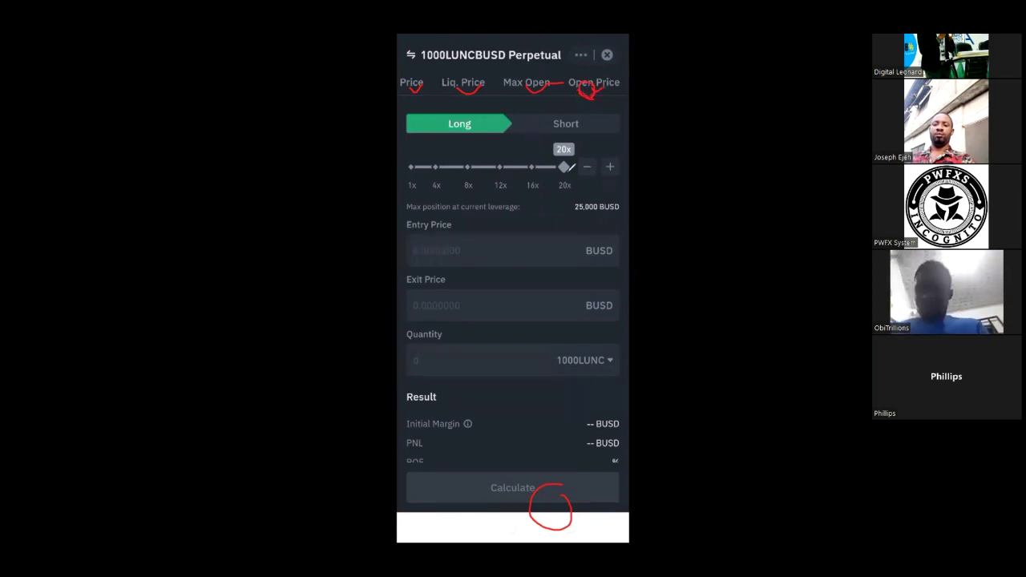